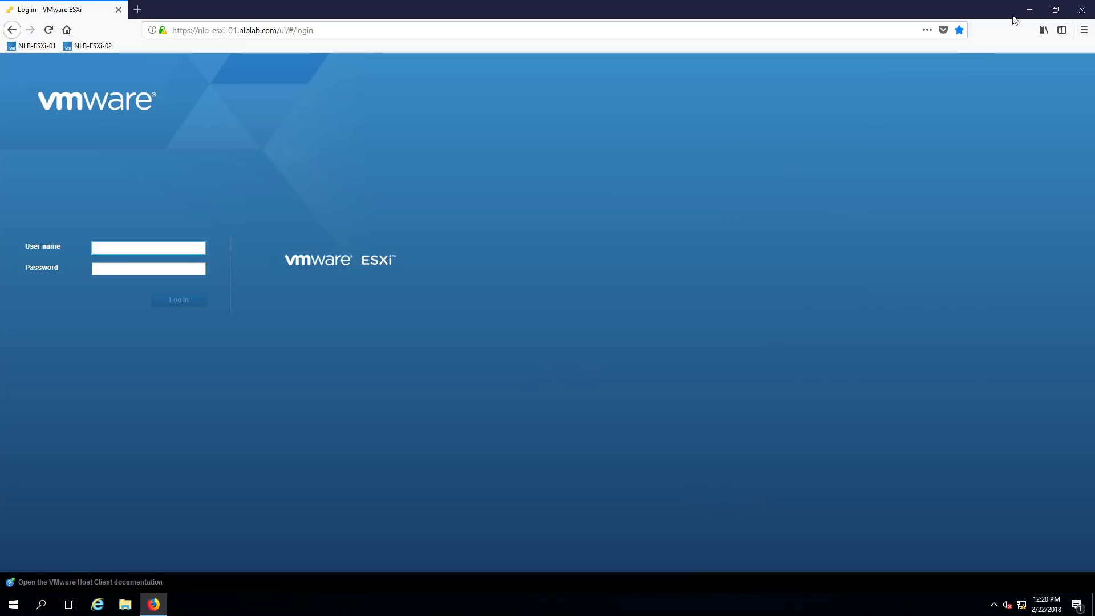
Minimize Firefox to reveal the NLB-STOR-01 desktop
{"action": "left_click", "coordinate": [1030, 10]}
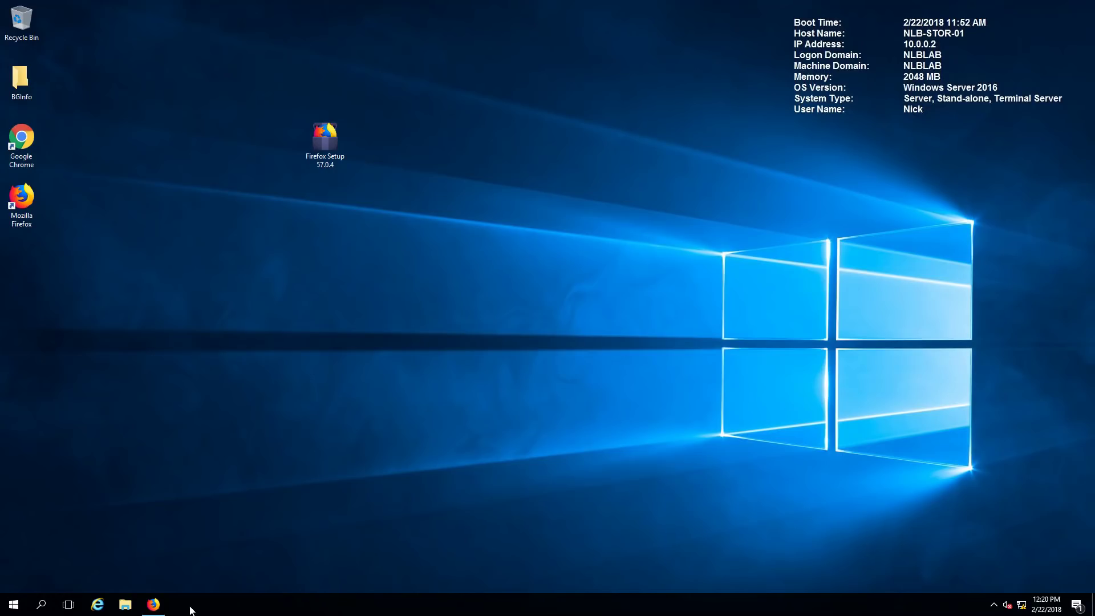
{"action": "left_click", "coordinate": [153, 604]}
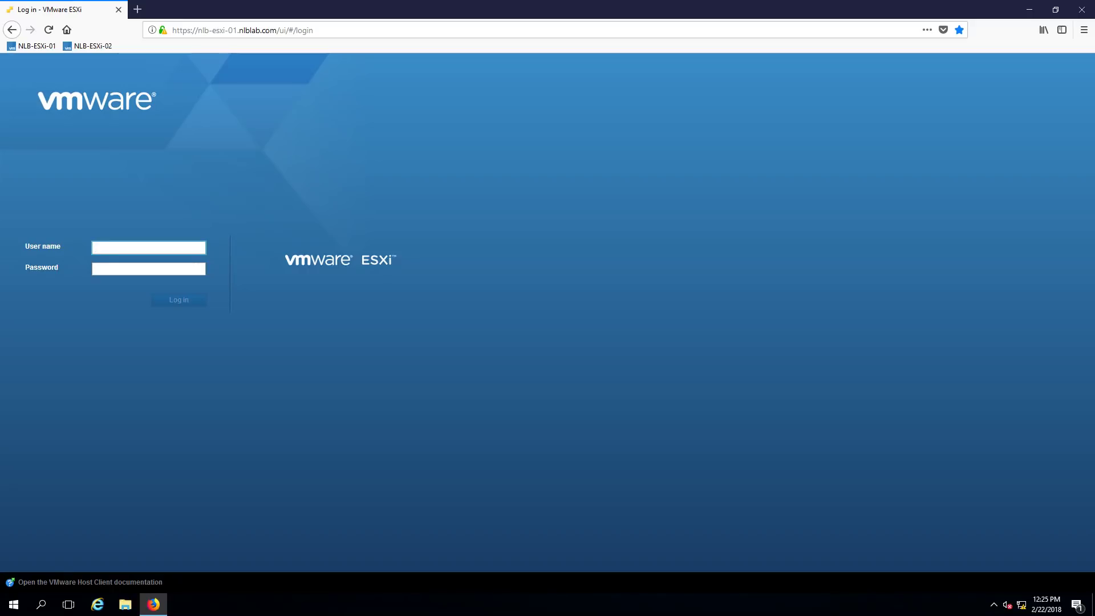
{"action": "left_click", "coordinate": [125, 605]}
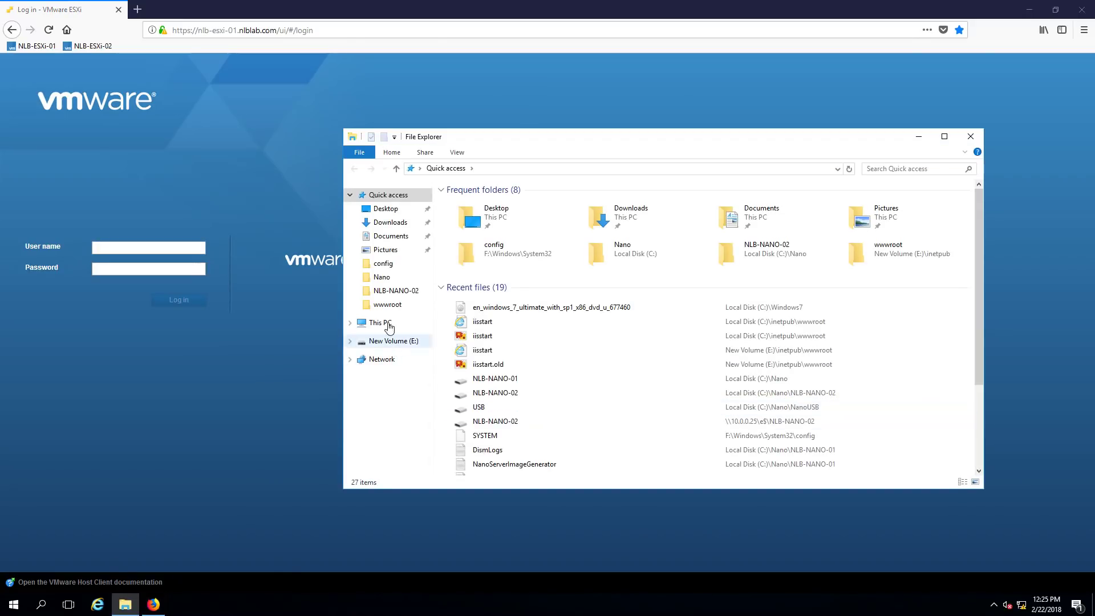
Run installer.exe from DVD Drive (D:) > vcsa-ui-installer > win32
{"action": "left_click", "coordinate": [381, 322]}
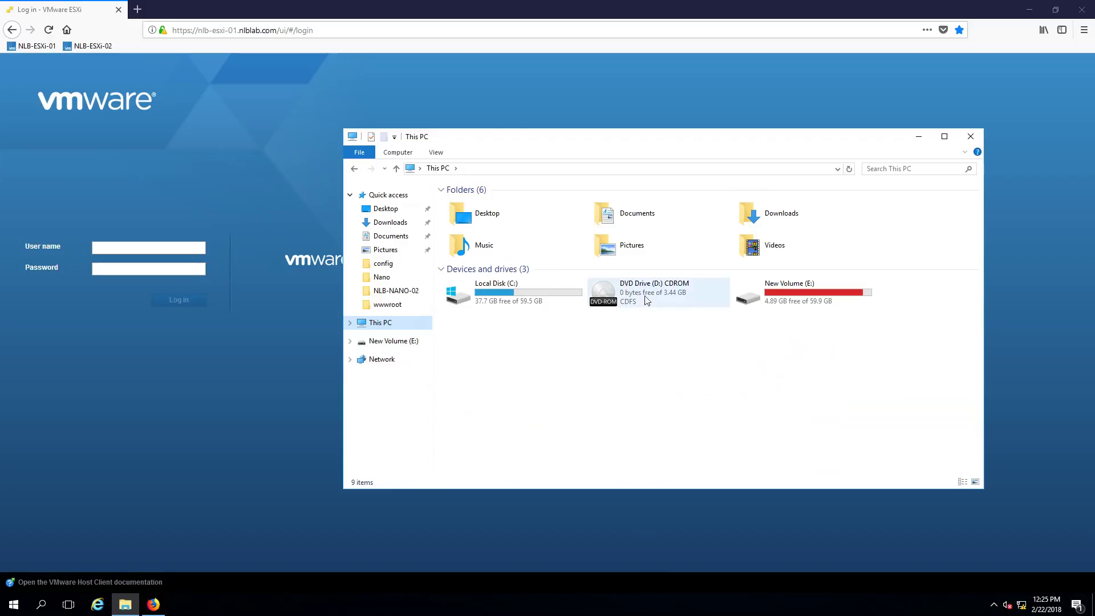
{"action": "double_click", "coordinate": [639, 290]}
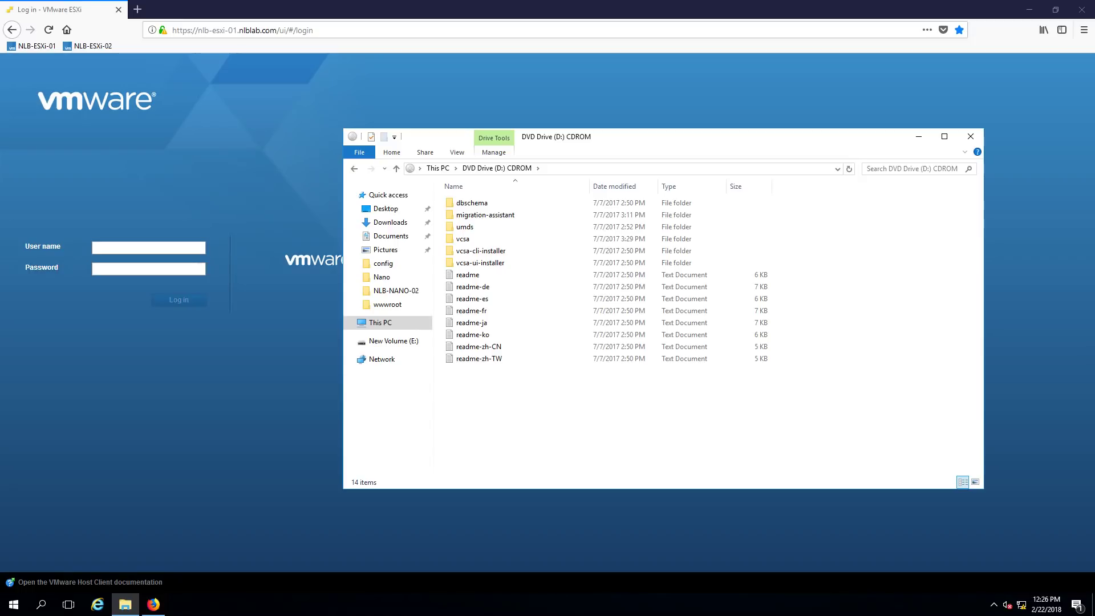
{"action": "left_click", "coordinate": [478, 264]}
{"action": "double_click", "coordinate": [478, 264]}
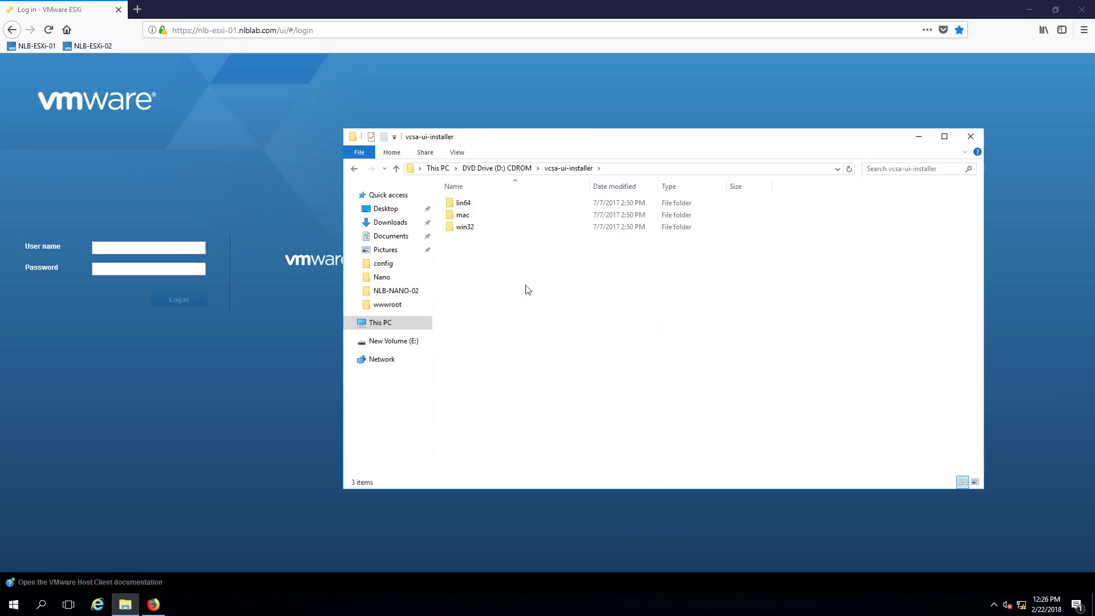
{"action": "double_click", "coordinate": [479, 231]}
{"action": "double_click", "coordinate": [469, 299]}
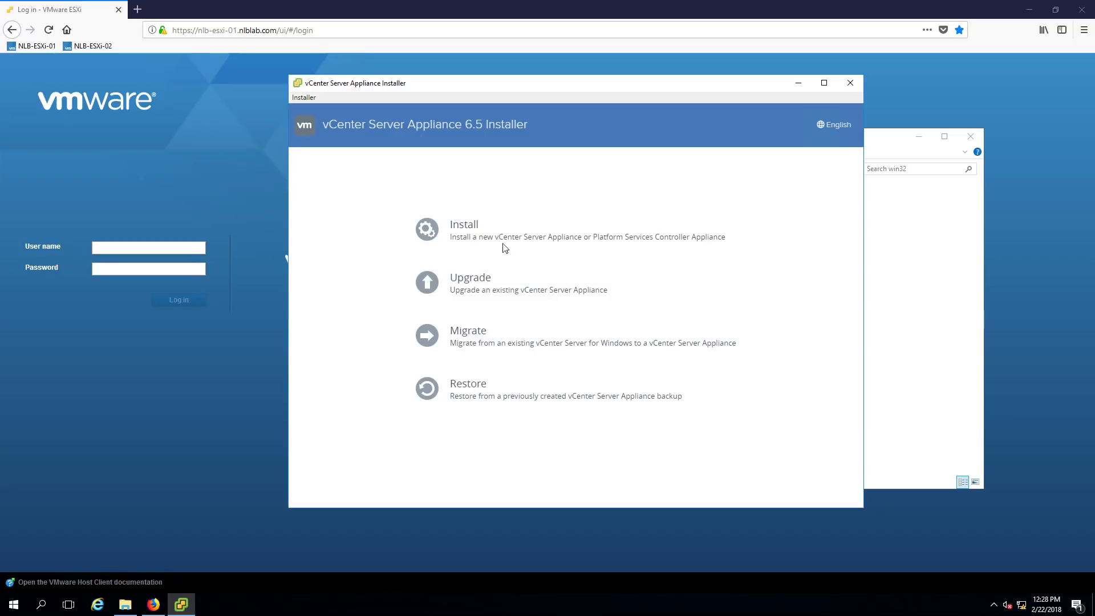
Start a new appliance Install, pass the Introduction and accept the license agreement
{"action": "left_click", "coordinate": [464, 230]}
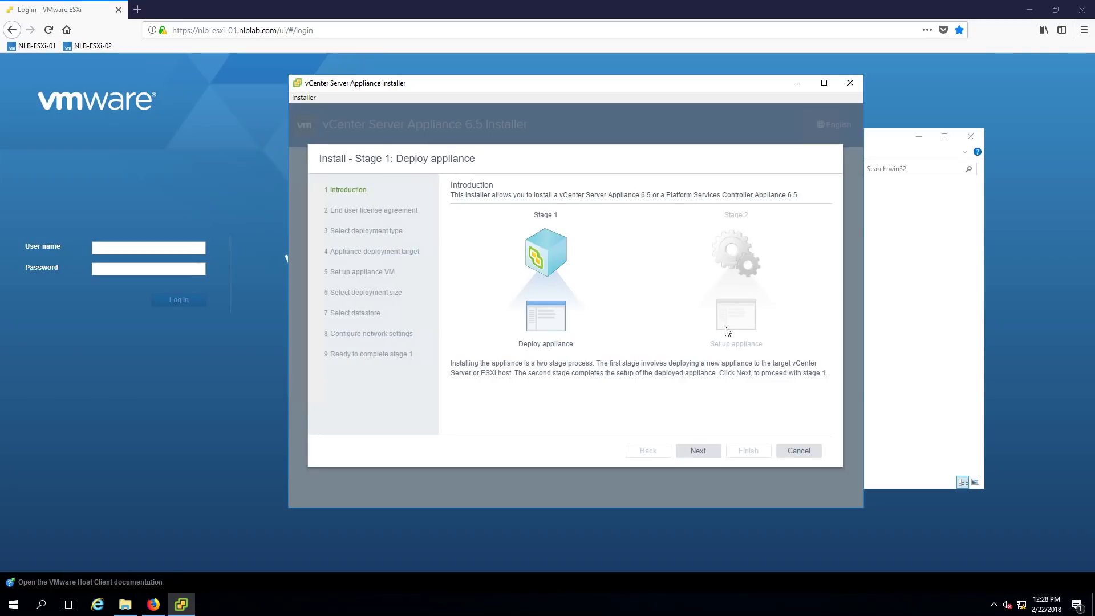
{"action": "left_click", "coordinate": [700, 456]}
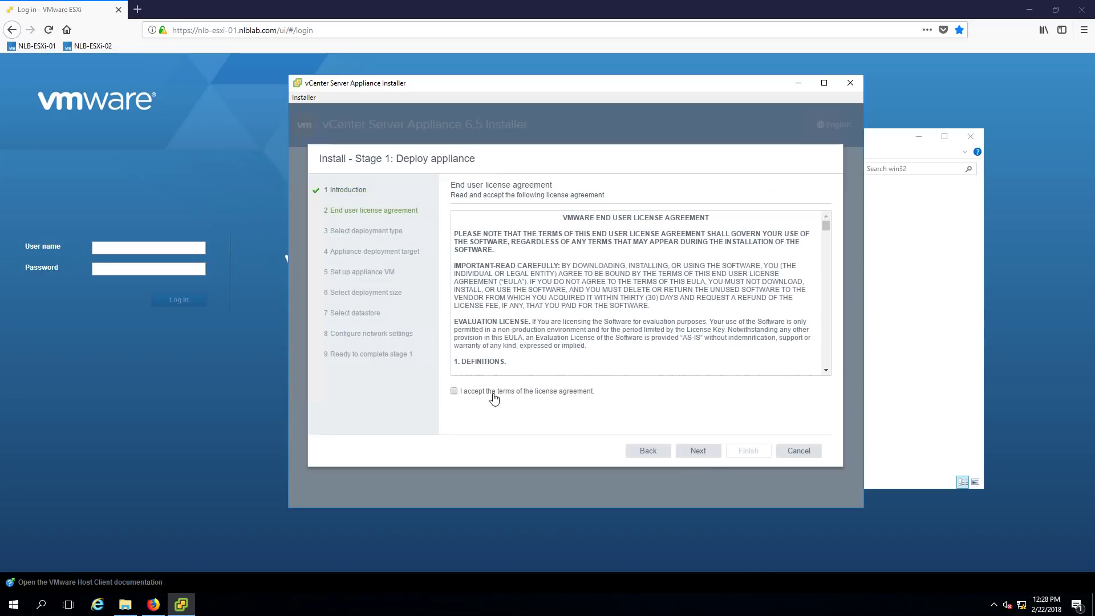
{"action": "left_click", "coordinate": [697, 450]}
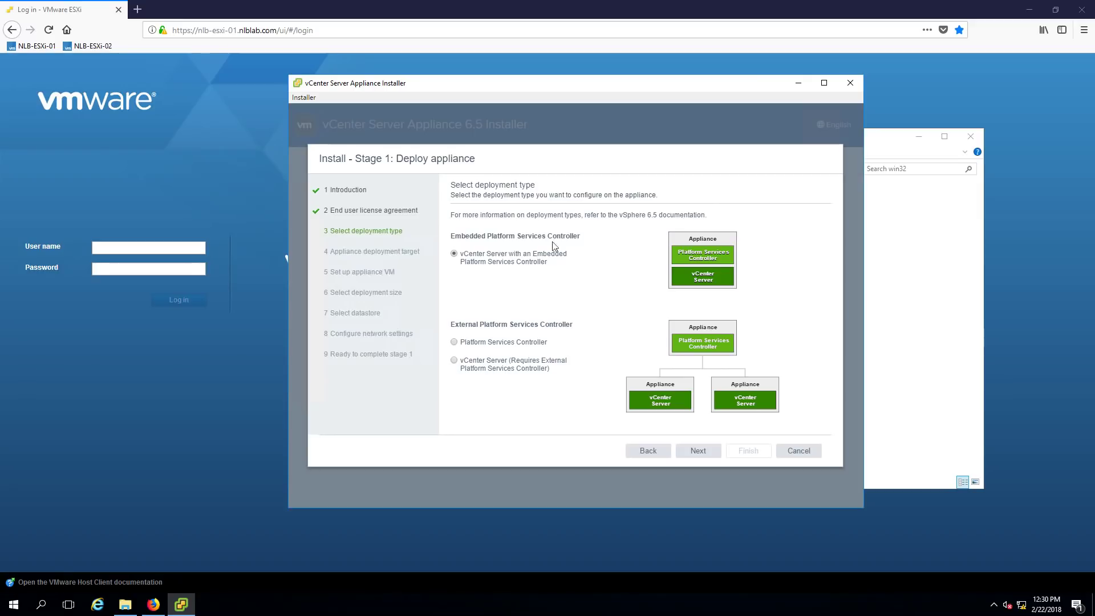
Target nlb-esxi-01.nlblab.com on port 443 as root with its password, accepting the certificate
{"action": "left_click", "coordinate": [706, 453]}
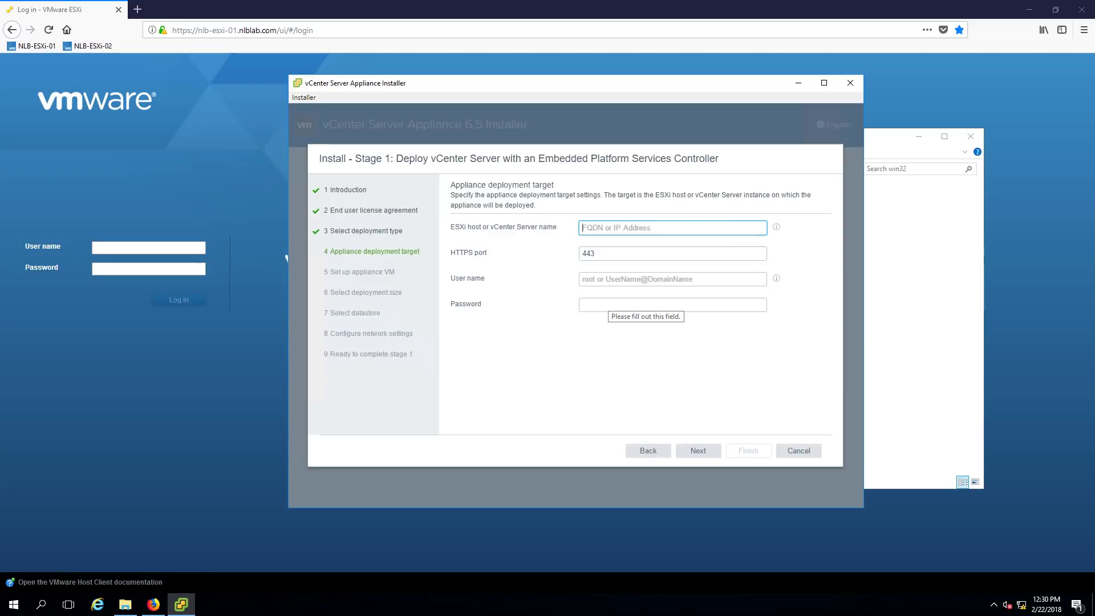
{"action": "type", "text": "n"}
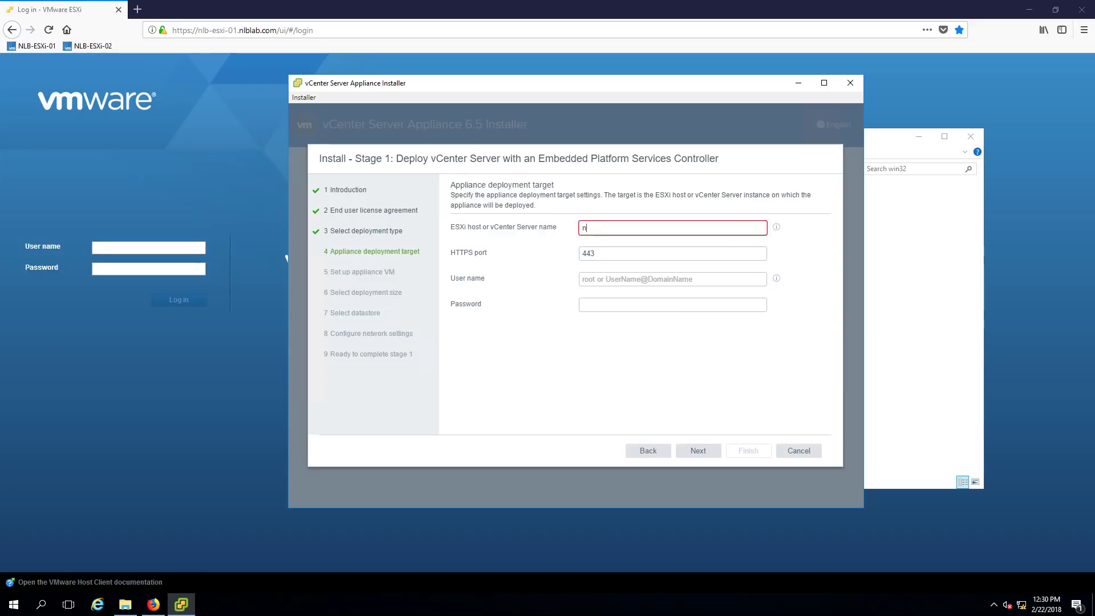
{"action": "type", "text": "lb-esxi-01.nlblab.com"}
{"action": "key", "text": "Tab"}
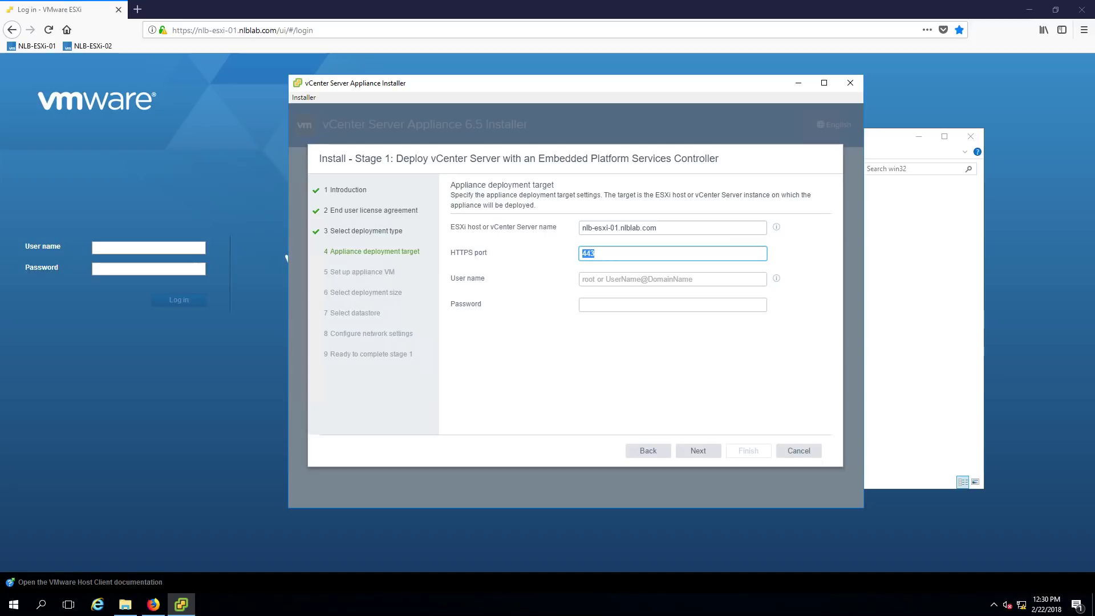
{"action": "key", "text": "Tab"}
{"action": "type", "text": "root"}
{"action": "key", "text": "Tab"}
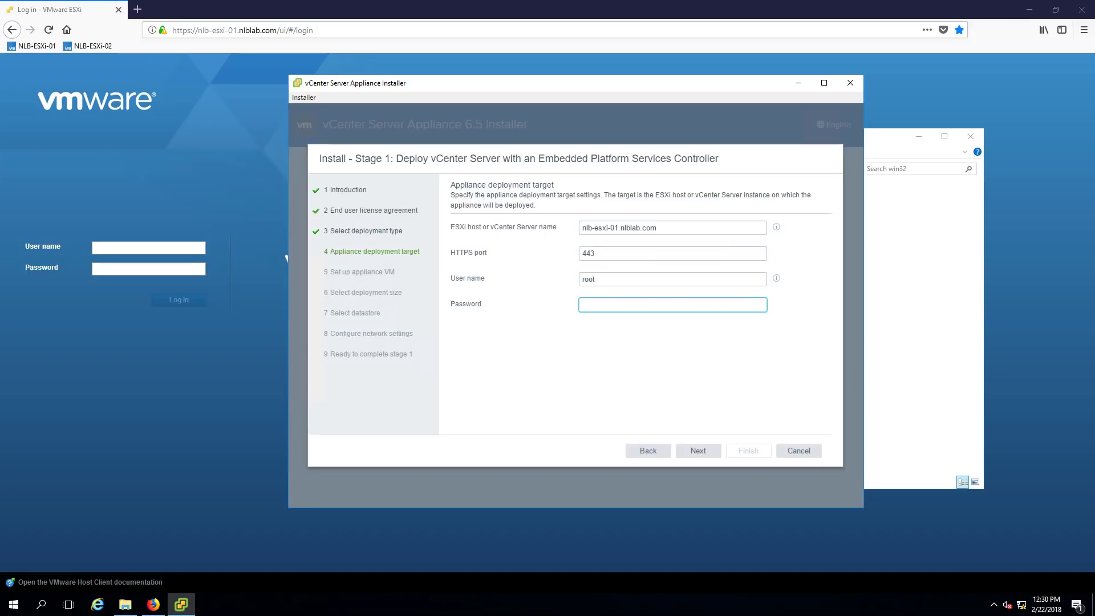
{"action": "type", "text": "••••••••••"}
{"action": "left_click", "coordinate": [699, 450]}
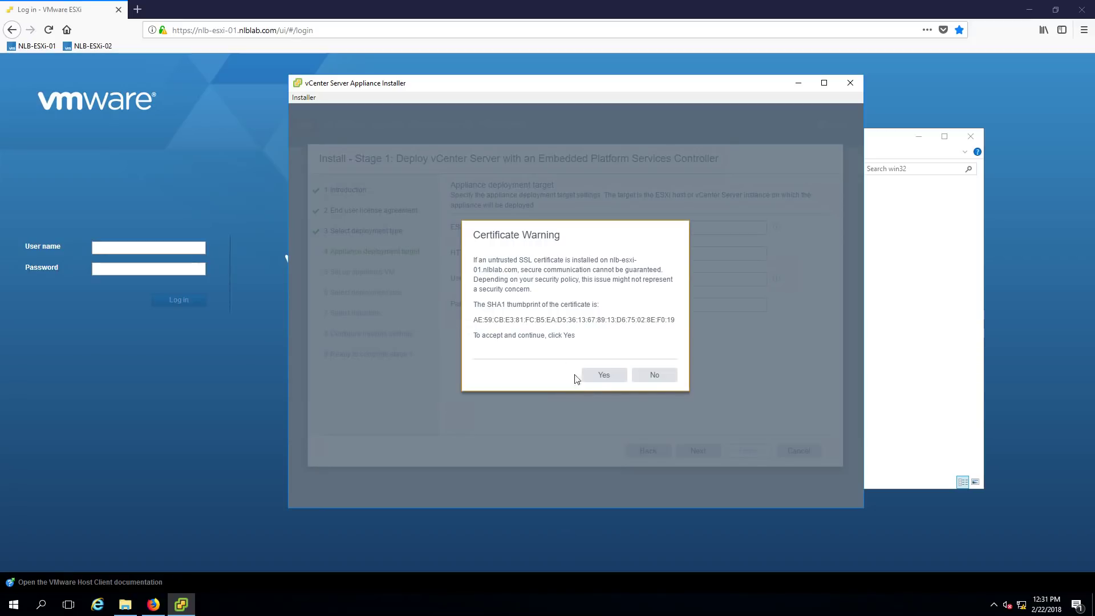
{"action": "left_click", "coordinate": [606, 378]}
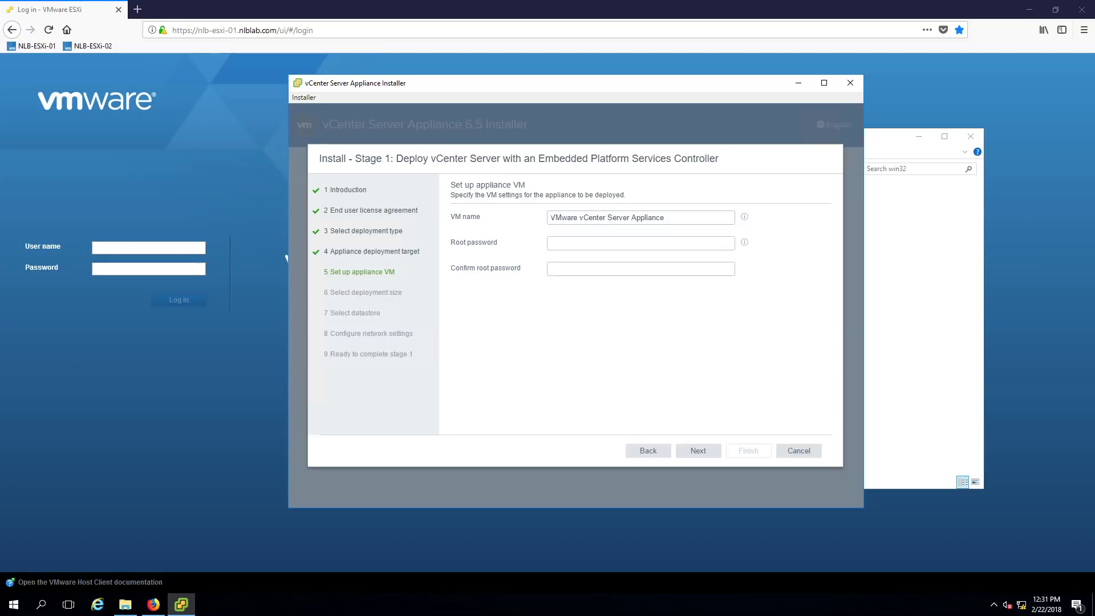
Rename the appliance VM to NLB-VC-01 and make a first attempt at the root password
{"action": "left_click_drag", "start_coordinate": [549, 218], "coordinate": [665, 218]}
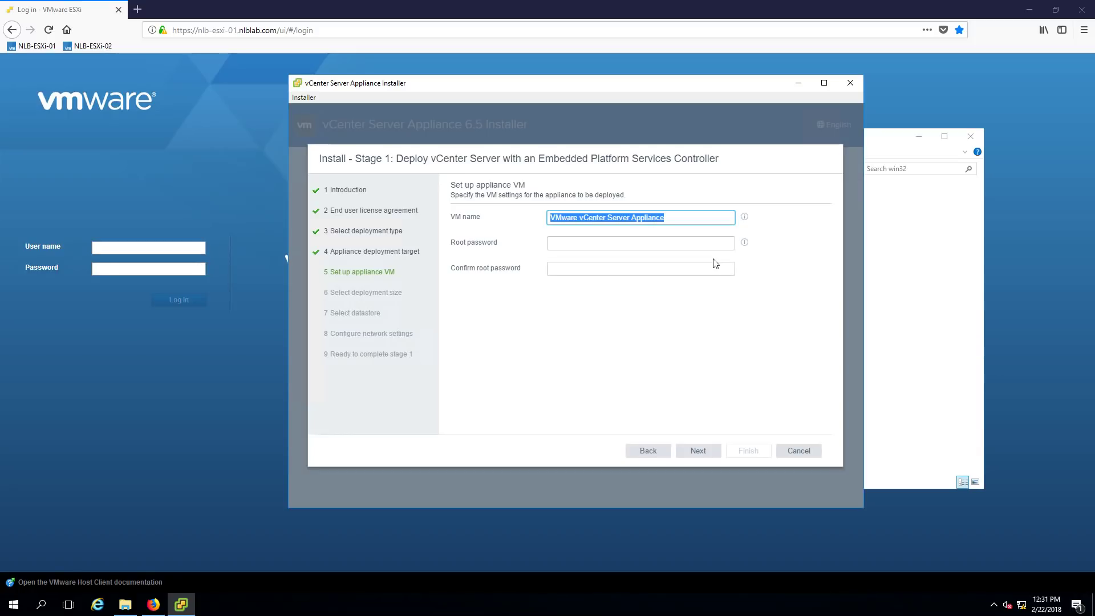
{"action": "type", "text": "NLB-VC-01"}
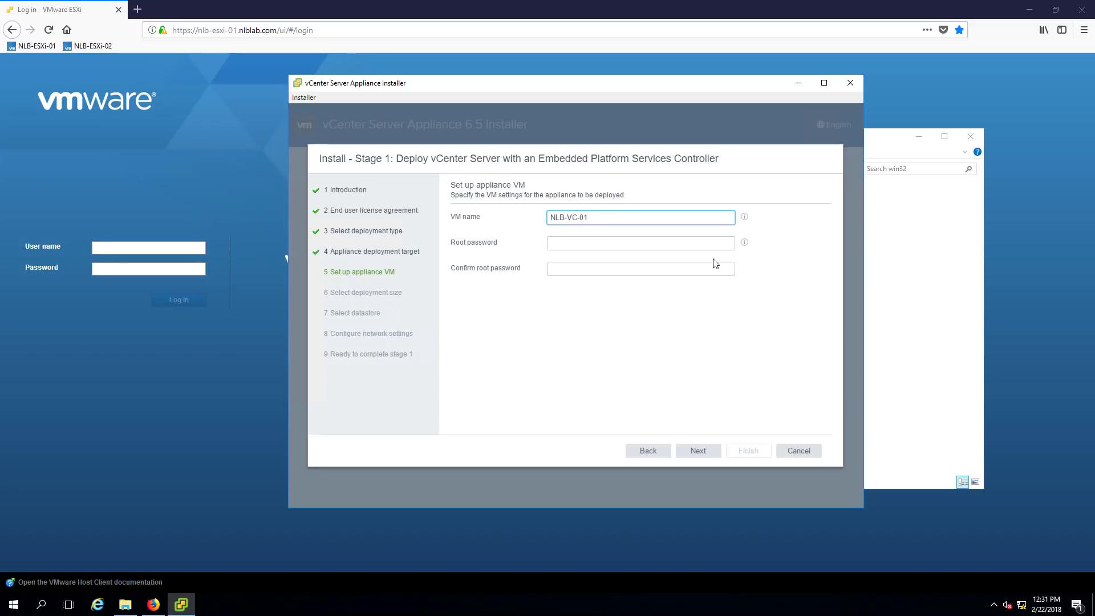
{"action": "key", "text": "Tab"}
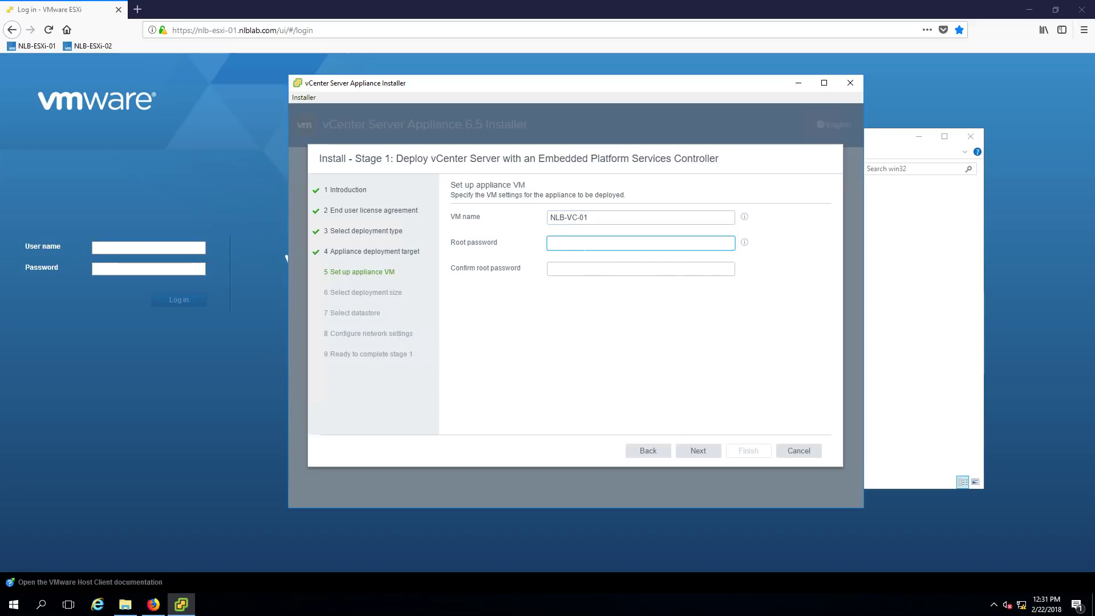
{"action": "type", "text": "••••"}
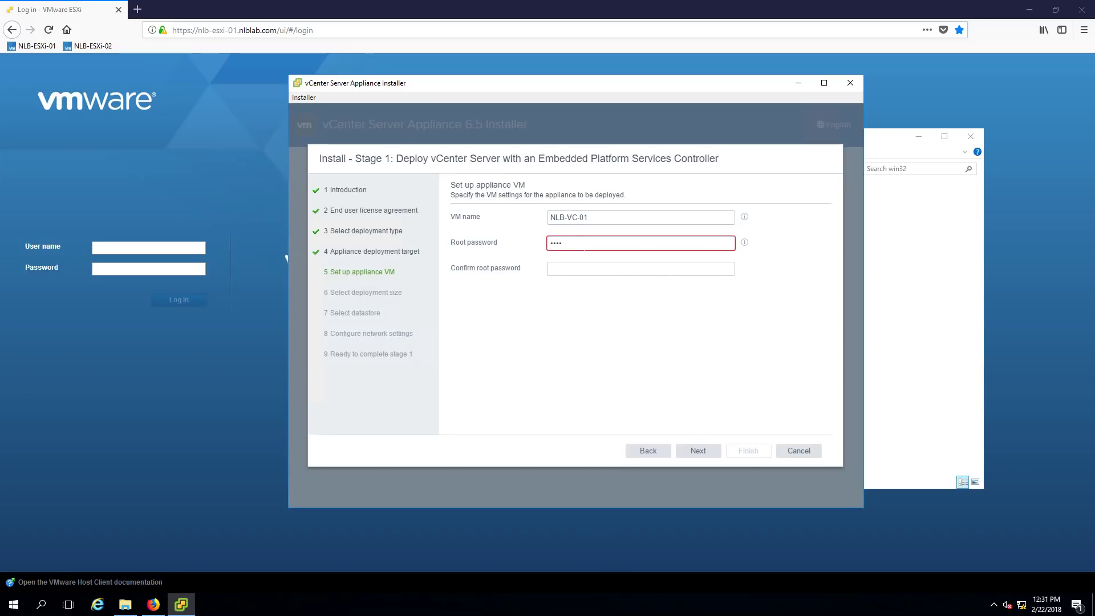
{"action": "key", "text": "BackSpace"}
{"action": "key", "text": "BackSpace"}
{"action": "type", "text": "••••••••••"}
{"action": "key", "text": "Tab"}
{"action": "type", "text": "•••••"}
{"action": "key", "text": "BackSpace"}
{"action": "key", "text": "BackSpace"}
{"action": "key", "text": "BackSpace"}
{"action": "key", "text": "BackSpace"}
{"action": "type", "text": "••••••••"}
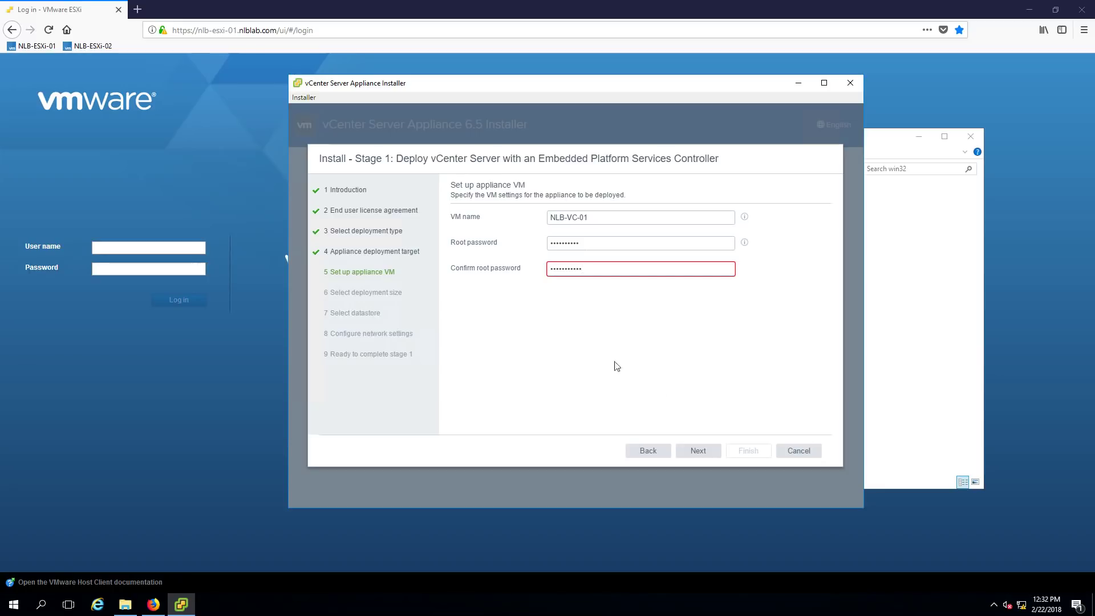
{"action": "left_click", "coordinate": [693, 450]}
Re-enter matching root and confirmation passwords and review the password requirements help
{"action": "double_click", "coordinate": [593, 268]}
{"action": "type", "text": "*********"}
{"action": "left_click", "coordinate": [622, 243]}
{"action": "key", "text": "ctrl+a"}
{"action": "type", "text": "*********"}
{"action": "left_click_drag", "start_coordinate": [619, 245], "coordinate": [469, 253]}
{"action": "type", "text": "*******"}
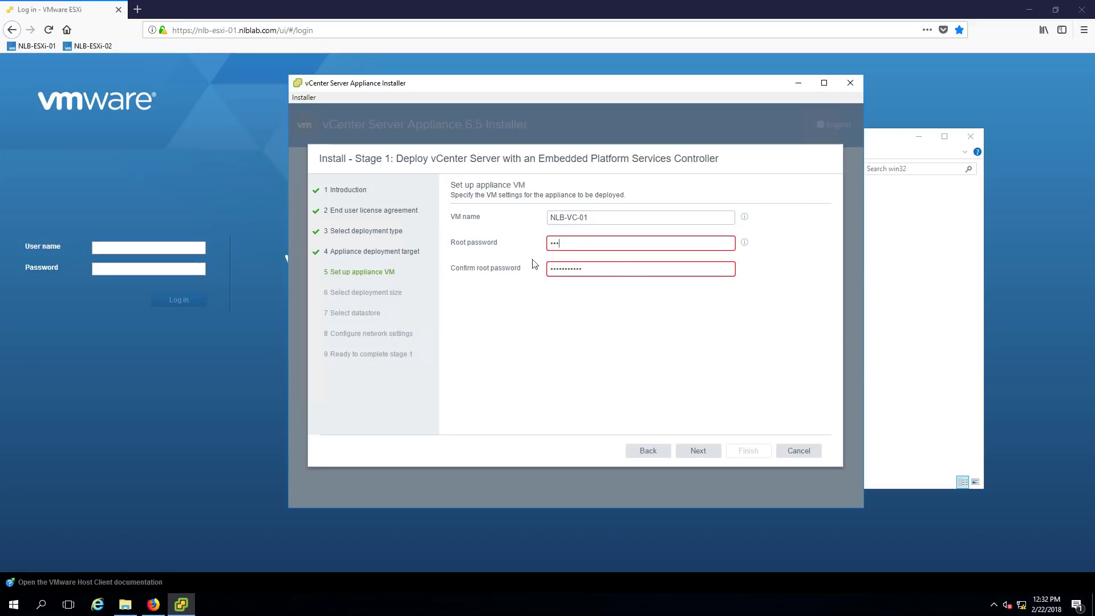
{"action": "type", "text": "1!"}
{"action": "key", "text": "Tab"}
{"action": "type", "text": "••••••••••"}
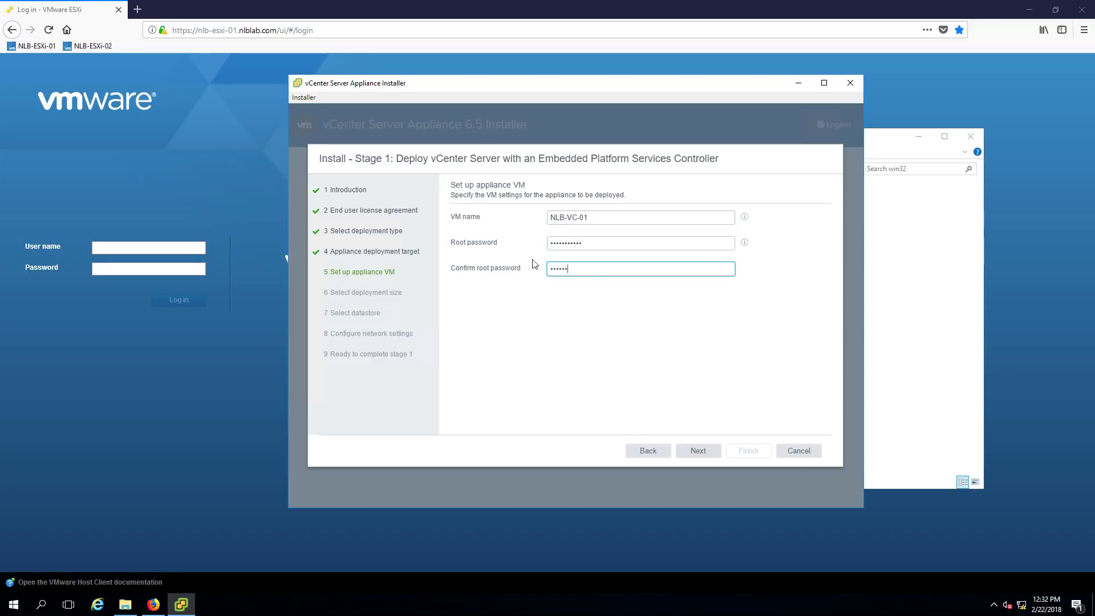
{"action": "type", "text": "!"}
{"action": "left_click", "coordinate": [624, 320]}
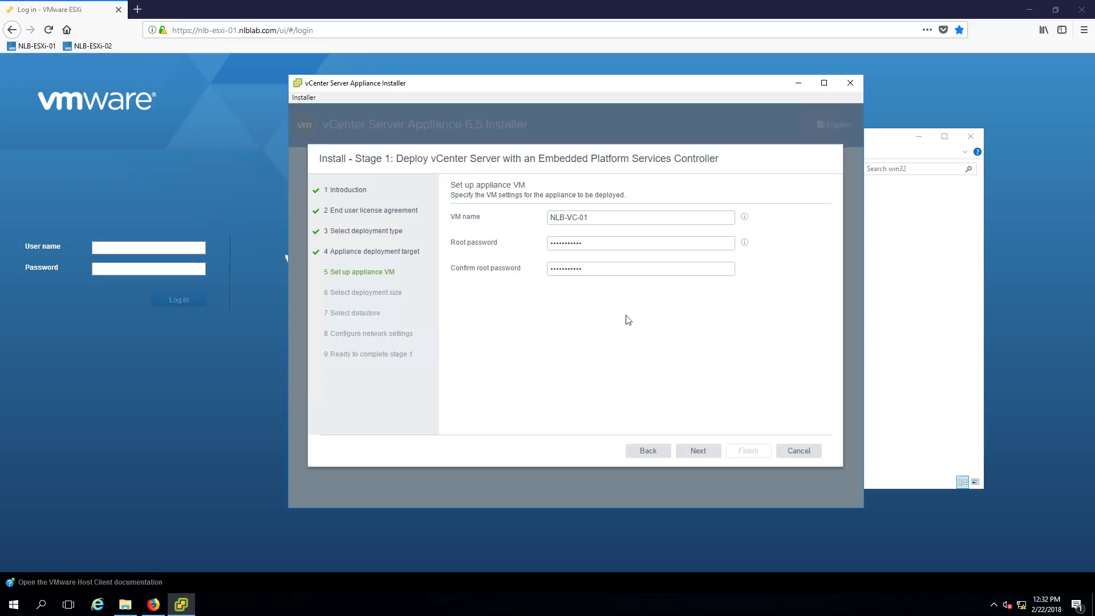
{"action": "left_click", "coordinate": [744, 243]}
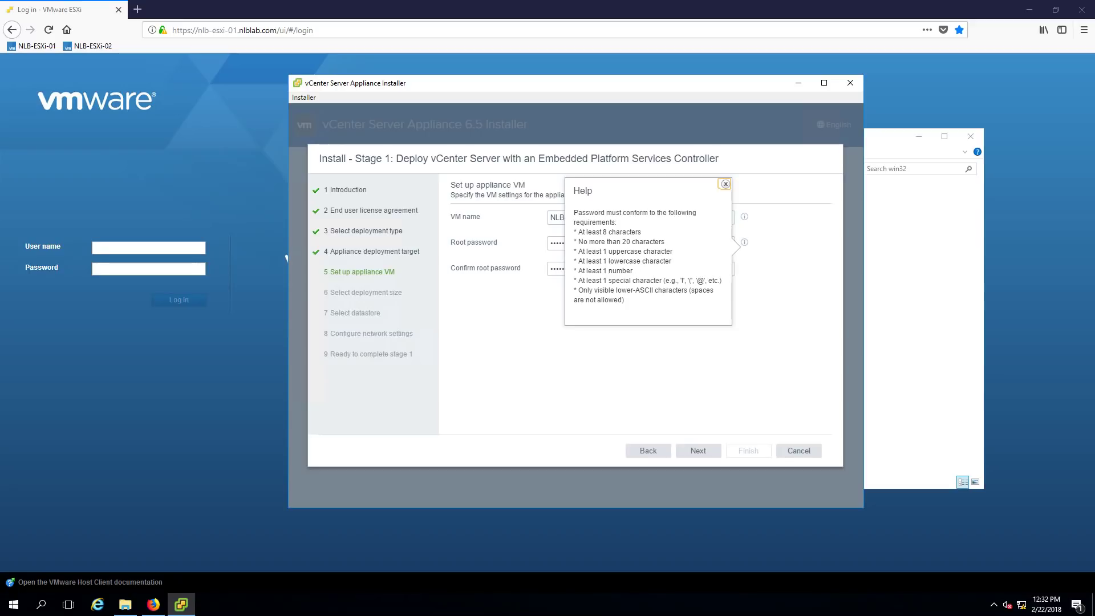
{"action": "left_click", "coordinate": [661, 389]}
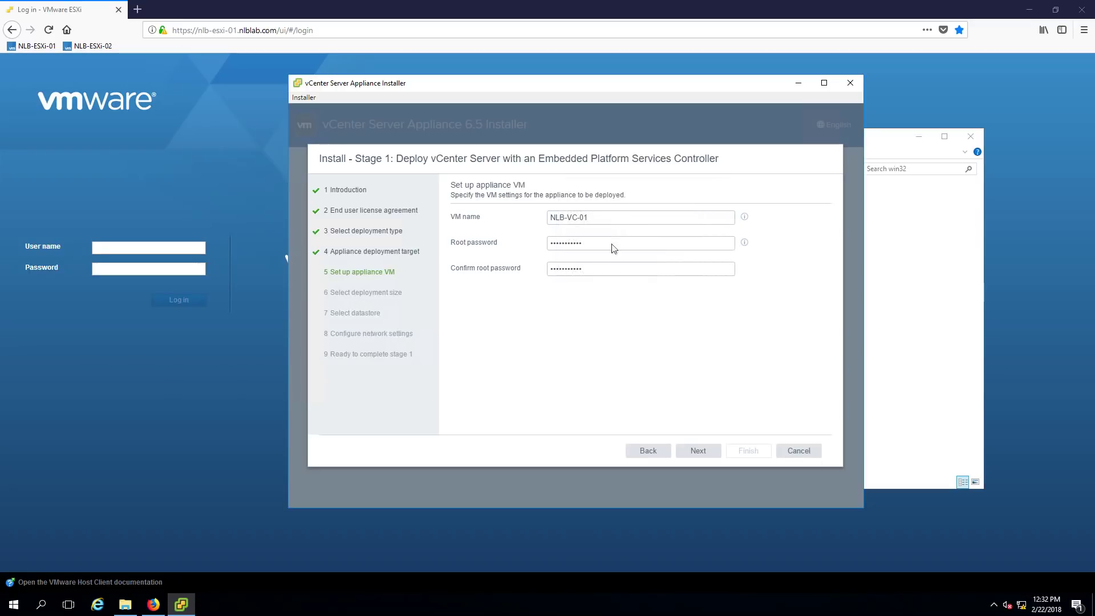
Advance to Select deployment size and inspect the Storage size options beside Tiny
{"action": "left_click", "coordinate": [707, 454]}
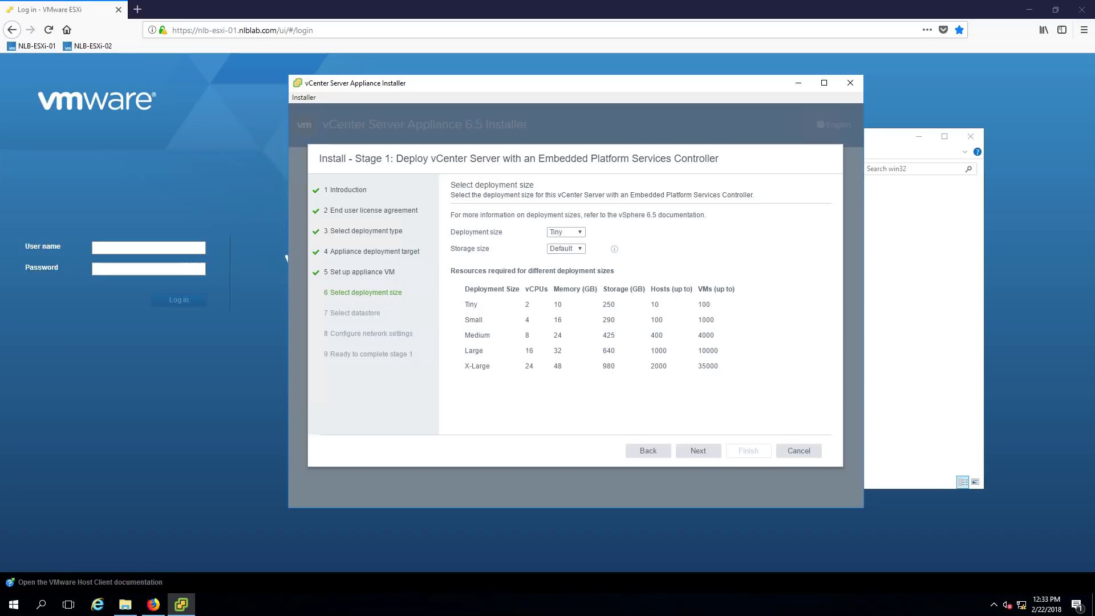
{"action": "left_click", "coordinate": [579, 249]}
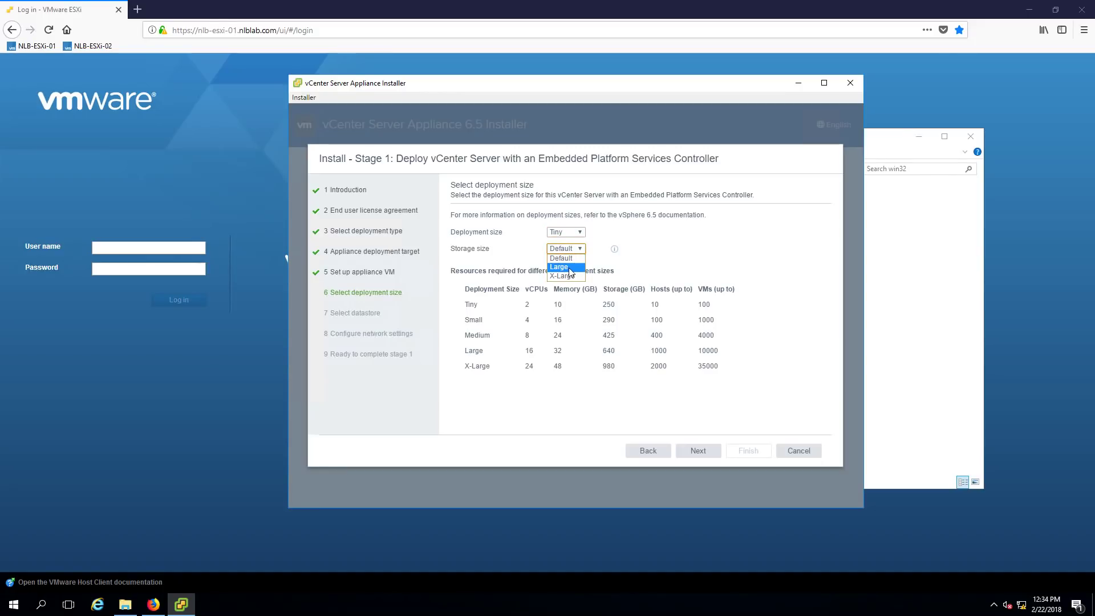
{"action": "left_click", "coordinate": [627, 244]}
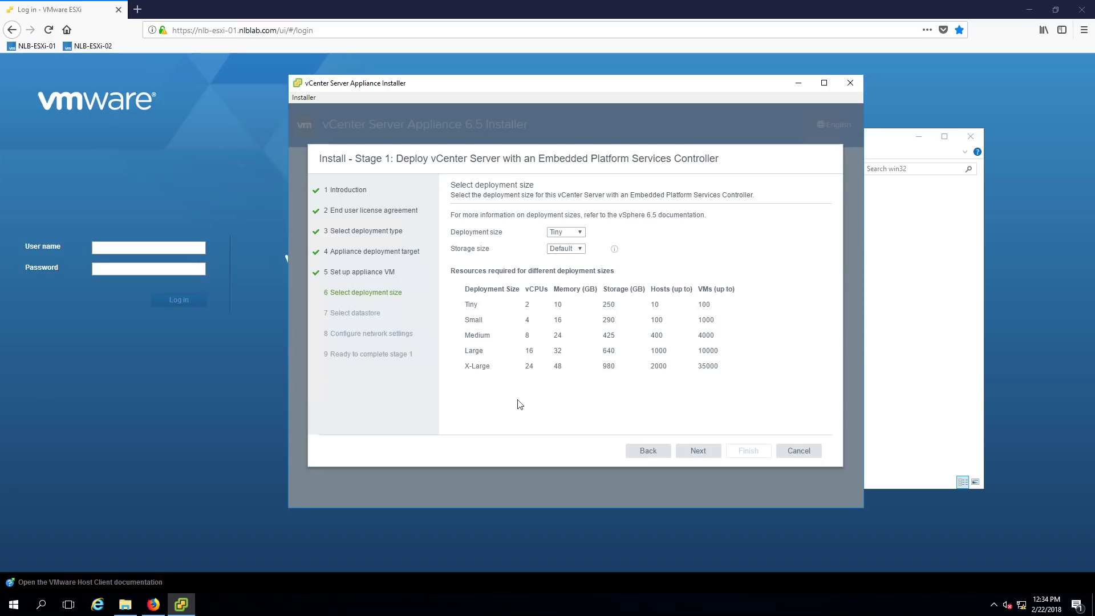
{"action": "left_click", "coordinate": [614, 249]}
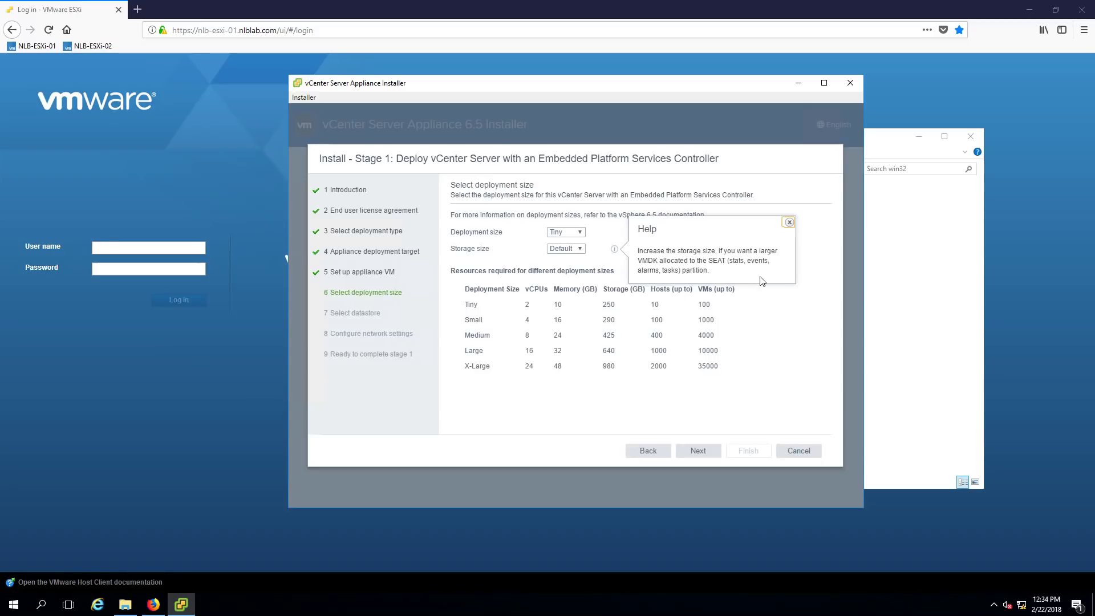
{"action": "left_click", "coordinate": [788, 222]}
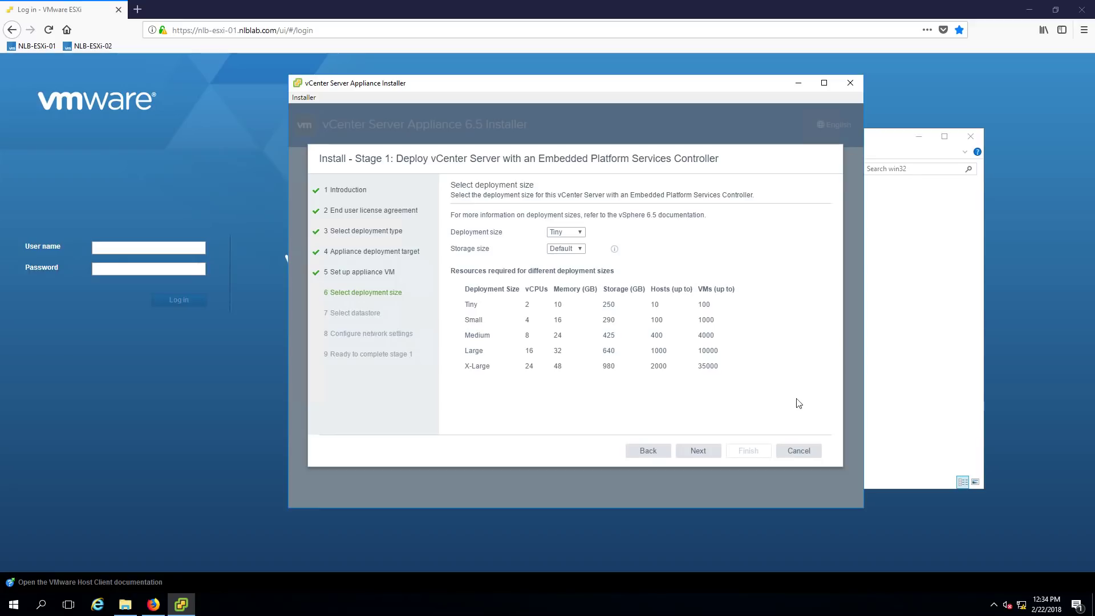
{"action": "left_click", "coordinate": [698, 451]}
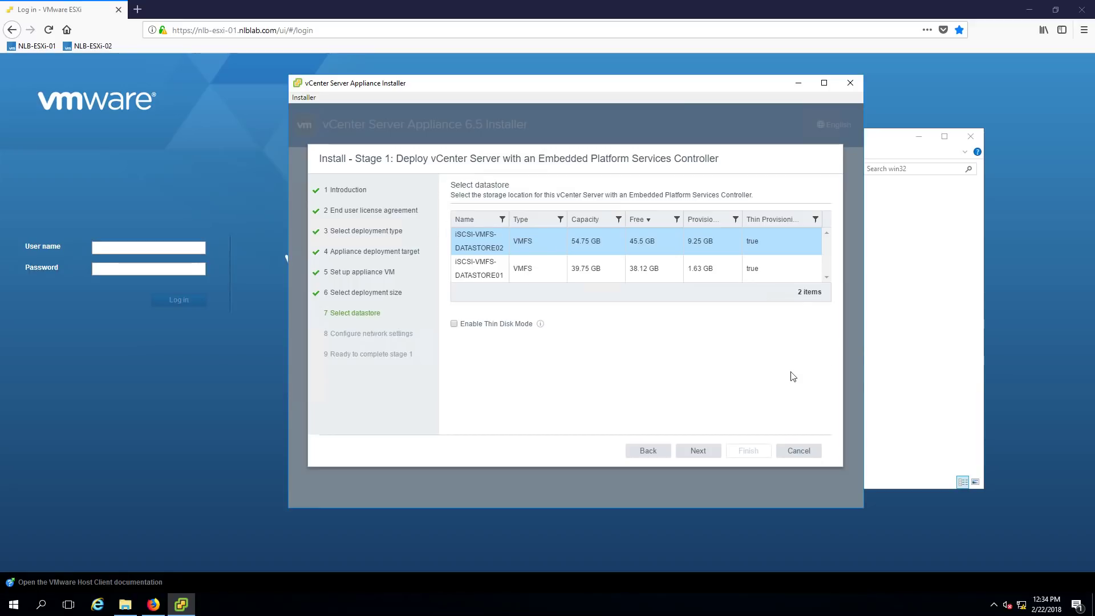
Choose iSCSI-VMFS-DATASTORE02 as the appliance datastore and tick Enable Thin Disk Mode
{"action": "left_click", "coordinate": [506, 251]}
{"action": "left_click", "coordinate": [454, 324]}
Keep VM Network, IPv4 and static IP assignment in the network settings
{"action": "left_click", "coordinate": [697, 451]}
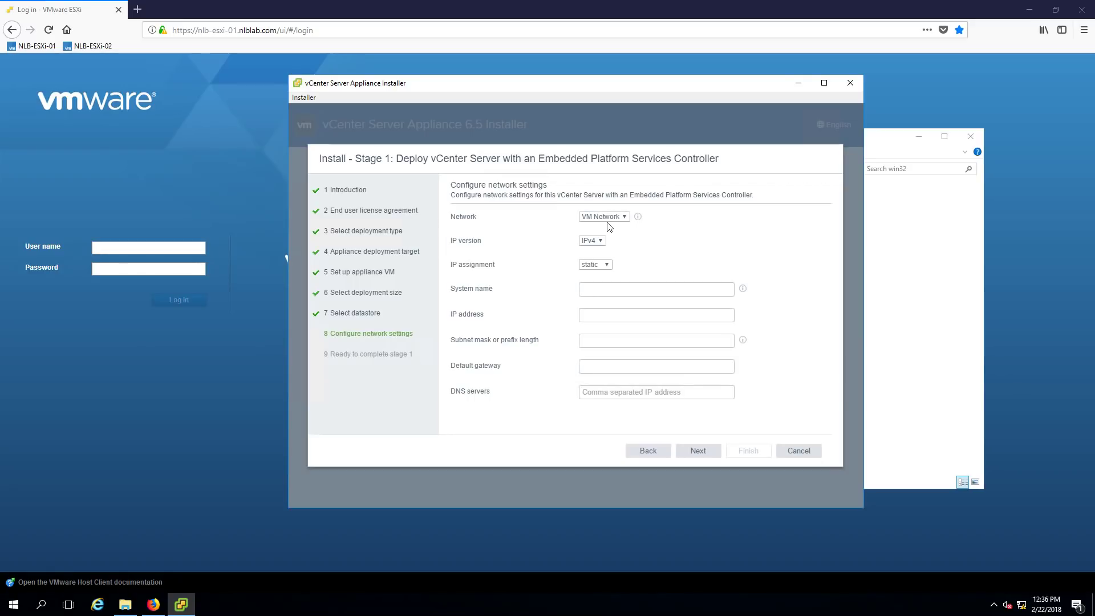
{"action": "left_click", "coordinate": [623, 220]}
{"action": "left_click", "coordinate": [707, 225]}
{"action": "left_click", "coordinate": [600, 240]}
{"action": "left_click", "coordinate": [599, 240]}
{"action": "left_click", "coordinate": [607, 268]}
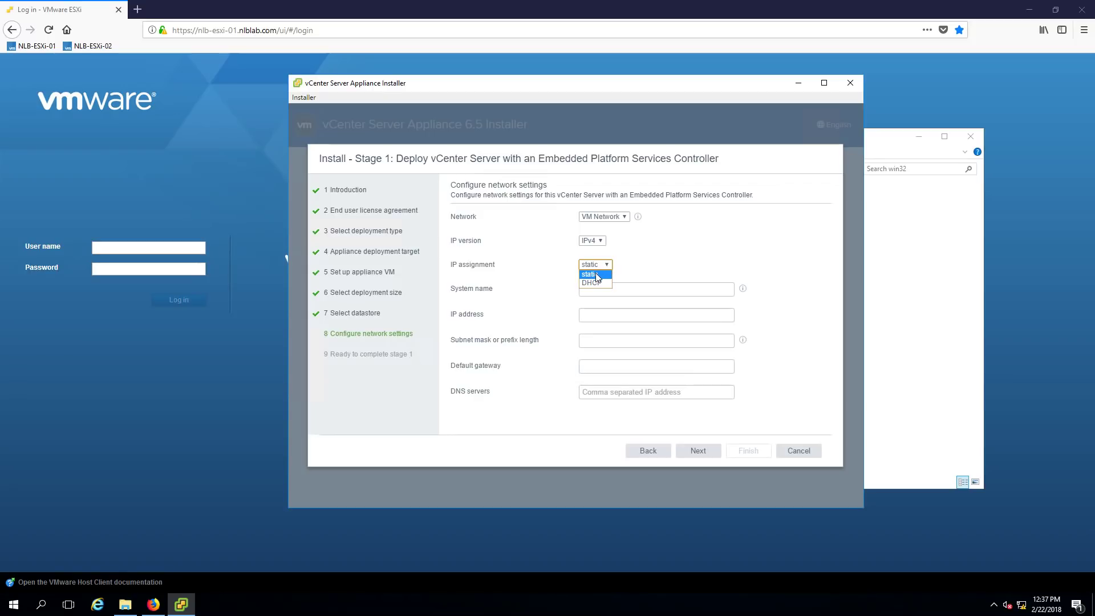
{"action": "left_click", "coordinate": [596, 275]}
Enter system name NLB-VC-01.nlblab.com, IP 10.0.0.24 and subnet mask 255.255.255.0
{"action": "left_click", "coordinate": [665, 289]}
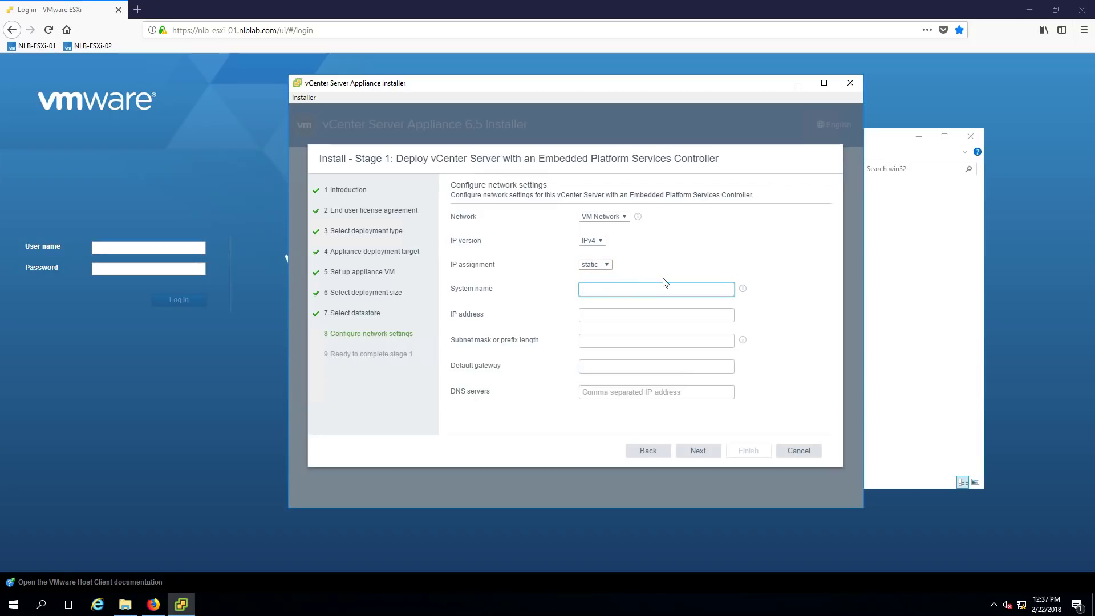
{"action": "type", "text": "NLB-VC-01.nlblab."}
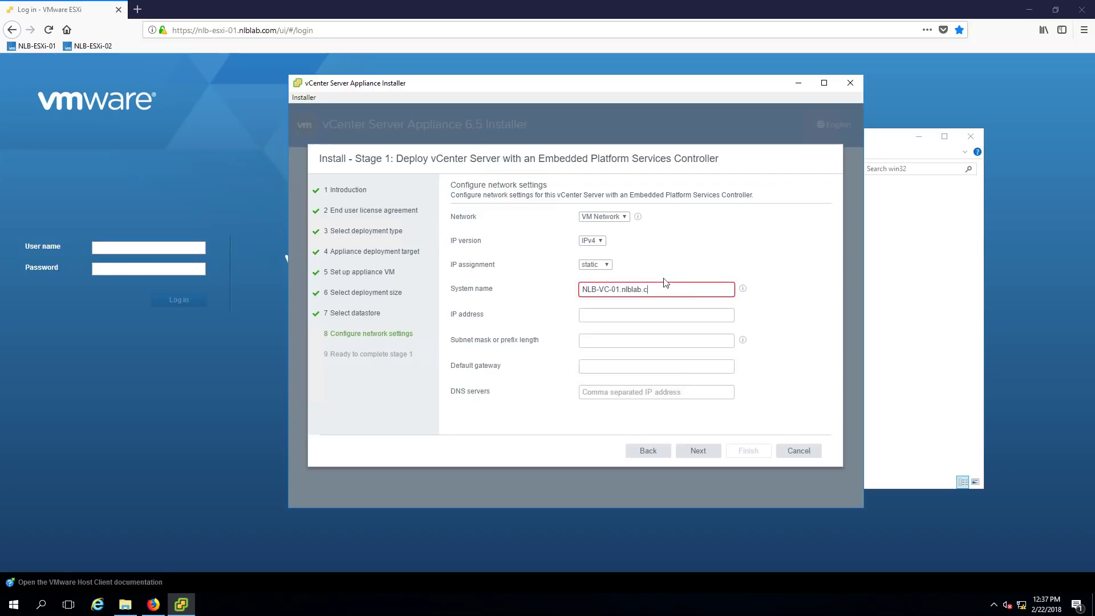
{"action": "type", "text": "com"}
{"action": "key", "text": "Tab"}
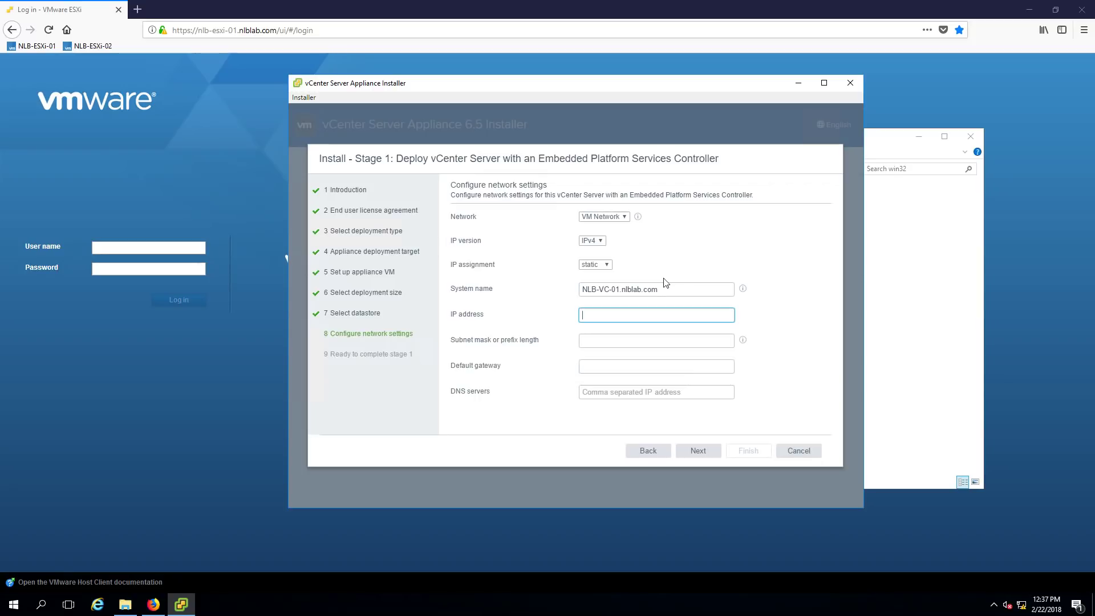
{"action": "type", "text": "10"}
{"action": "type", "text": ".0.0"}
{"action": "type", "text": ".24"}
{"action": "key", "text": "Tab"}
{"action": "type", "text": "25"}
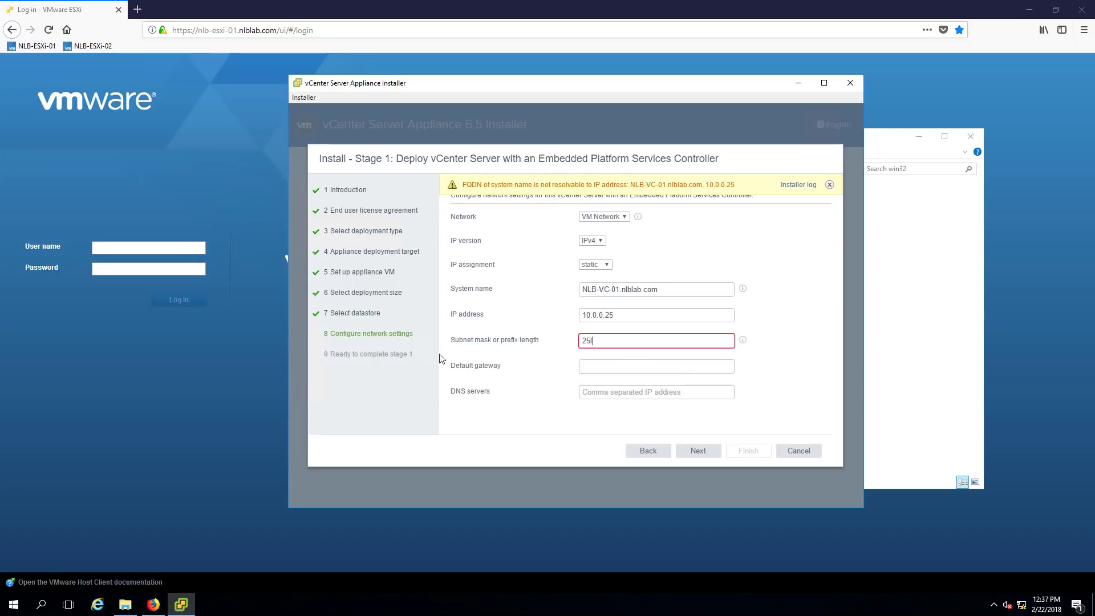
{"action": "type", "text": "5"}
{"action": "key", "text": "BackSpace"}
{"action": "key", "text": "BackSpace"}
{"action": "type", "text": "5.255.255.0"}
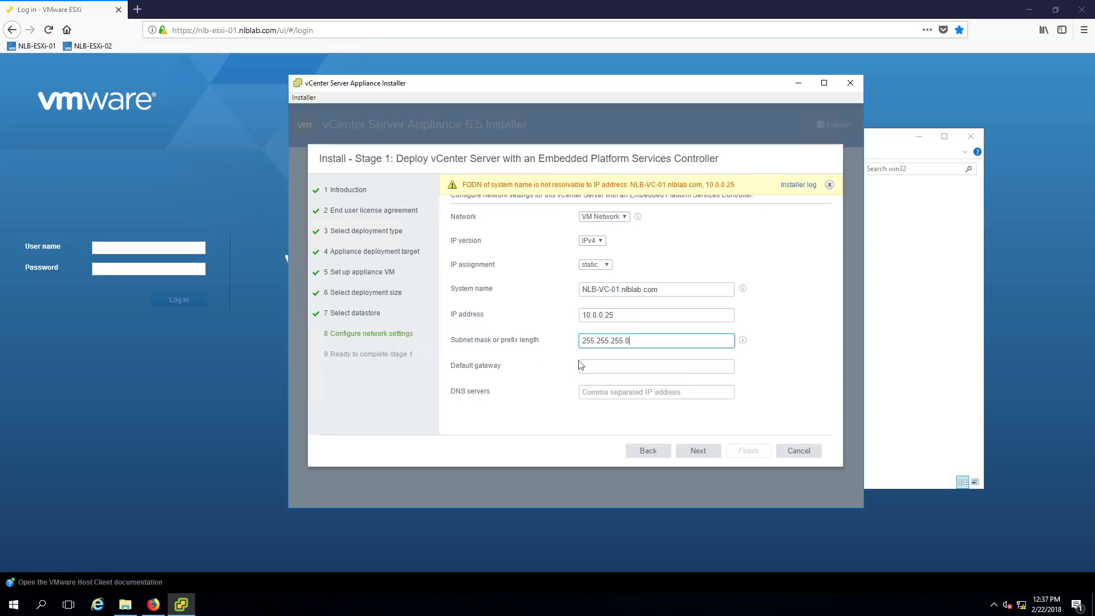
{"action": "left_click", "coordinate": [626, 366]}
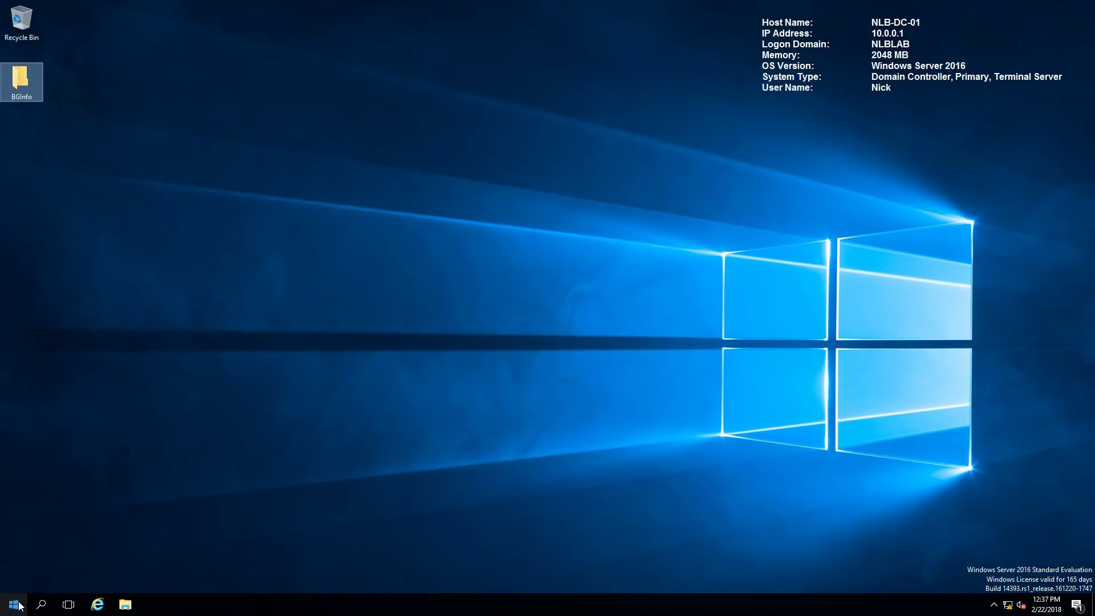
Launch DNS Manager from Server Manager's Tools menu
{"action": "left_click", "coordinate": [14, 605]}
{"action": "left_click", "coordinate": [207, 284]}
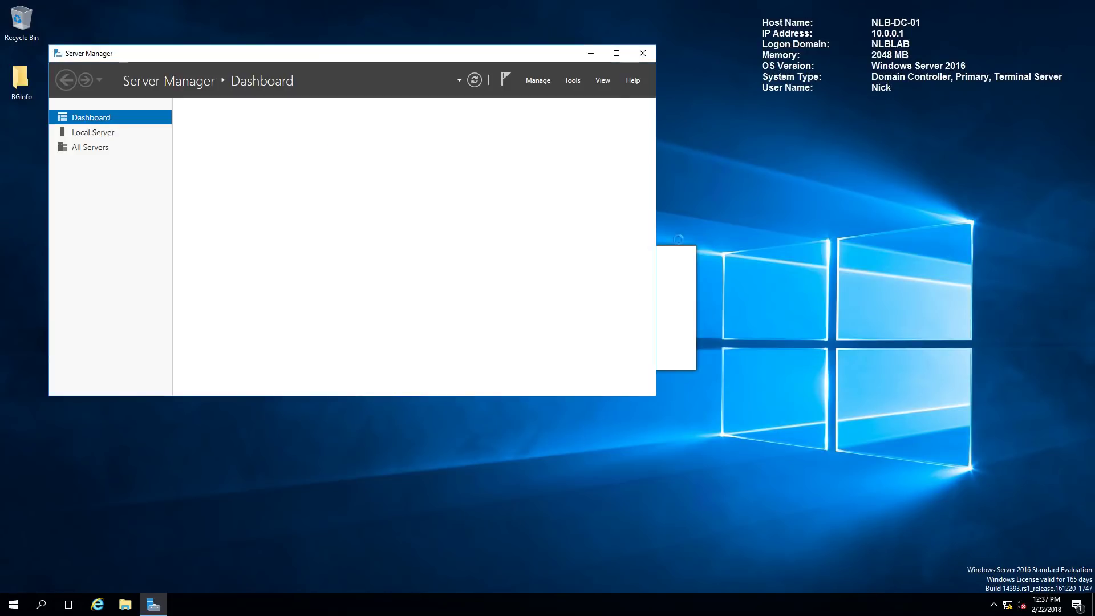
{"action": "left_click", "coordinate": [567, 81]}
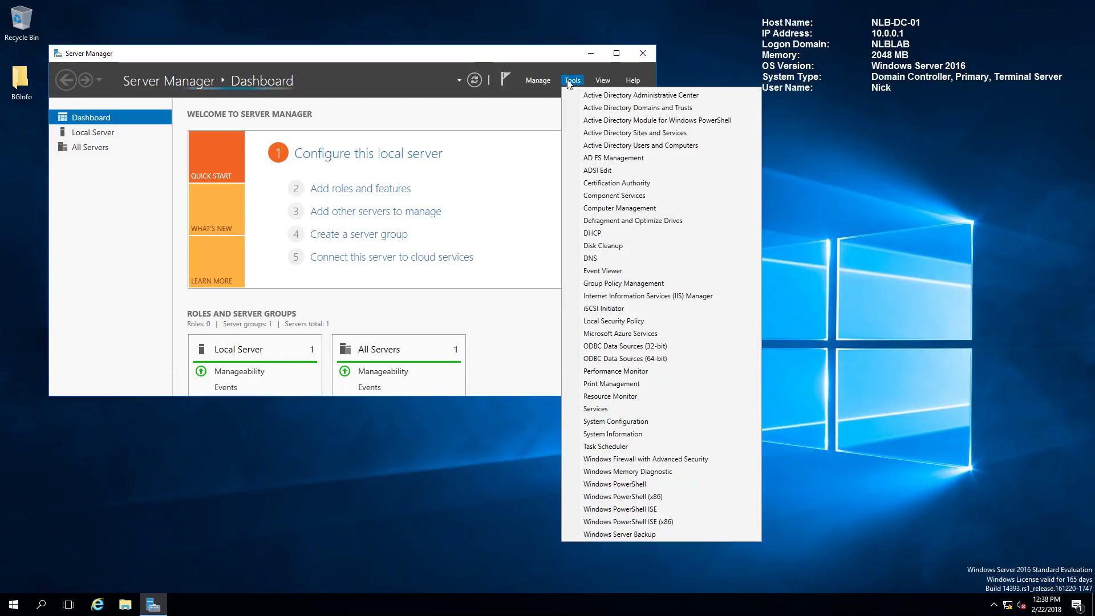
{"action": "left_click", "coordinate": [601, 258]}
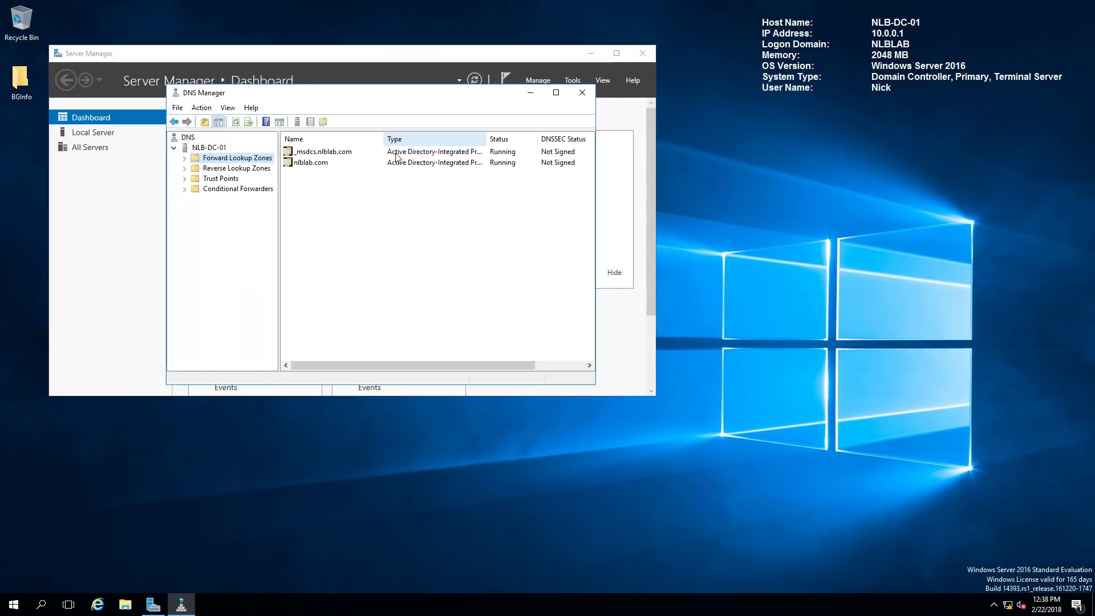
Open the nlblab.com forward lookup zone and start a new host record
{"action": "left_click", "coordinate": [184, 158]}
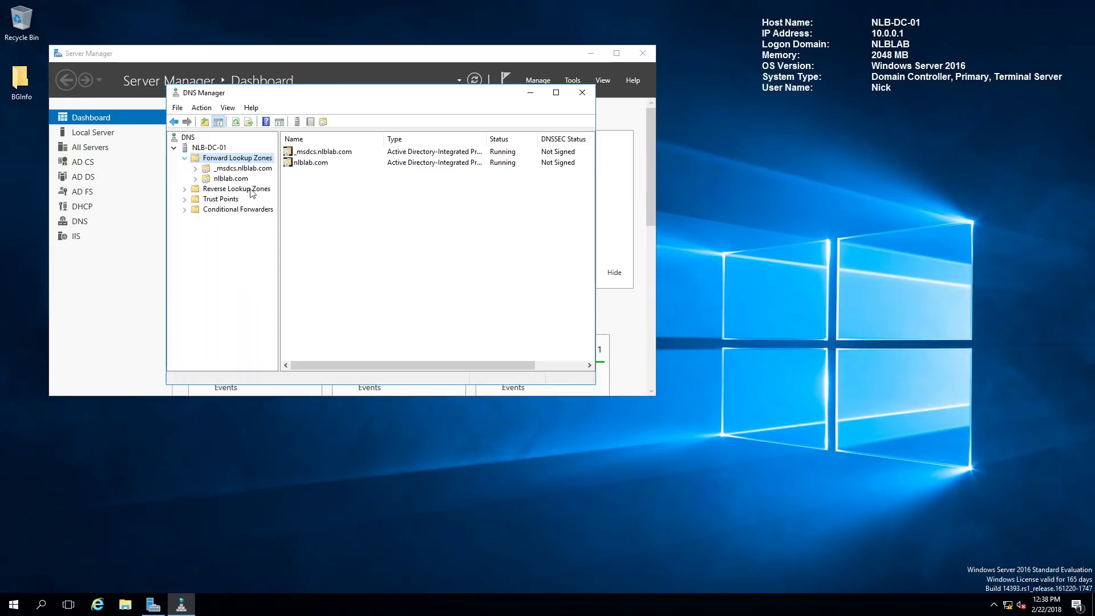
{"action": "left_click", "coordinate": [231, 178]}
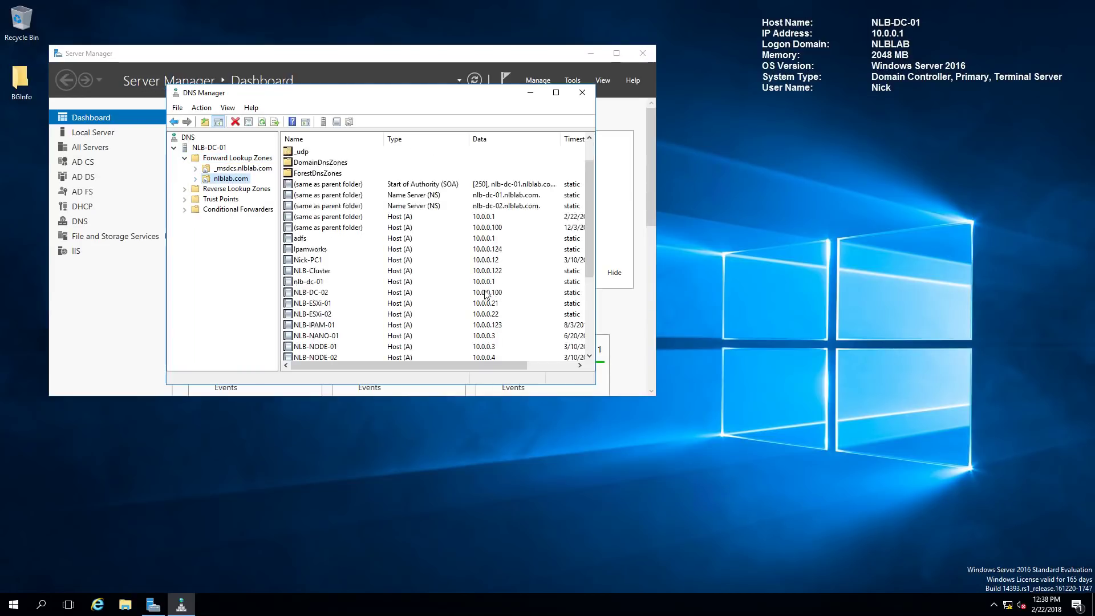
{"action": "scroll", "coordinate": [485, 294], "scroll_direction": "down", "scroll_amount": 4}
{"action": "right_click", "coordinate": [443, 260]}
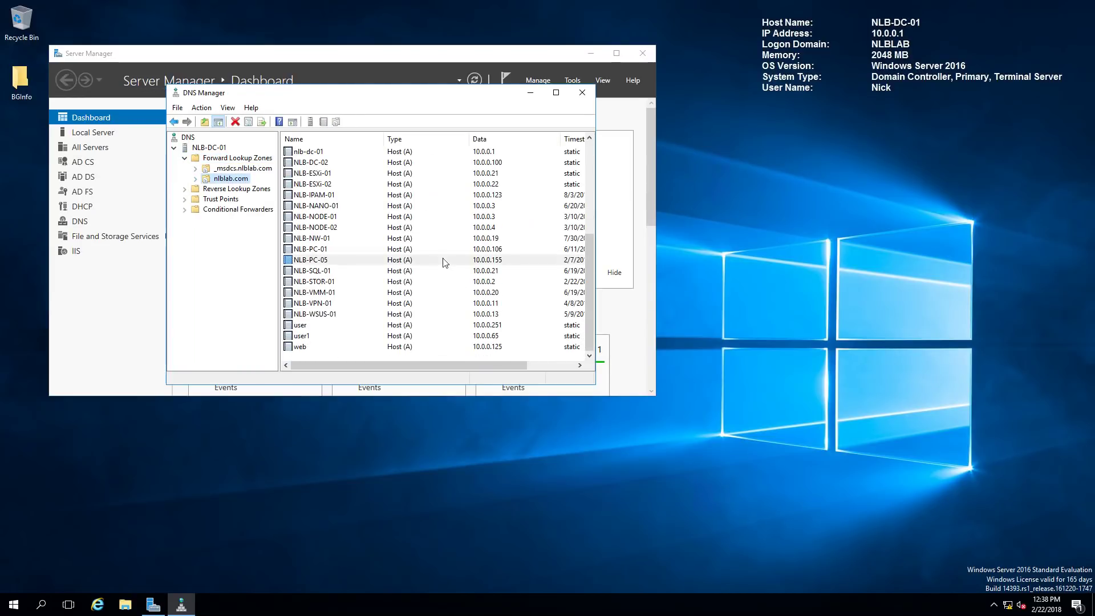
{"action": "right_click", "coordinate": [433, 360]}
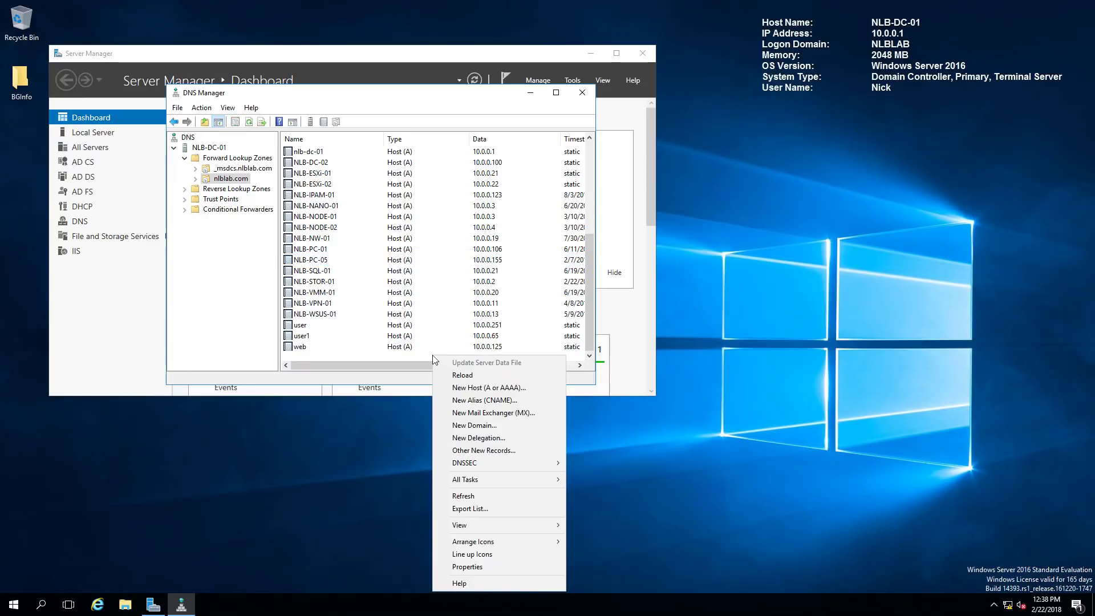
{"action": "left_click", "coordinate": [473, 389]}
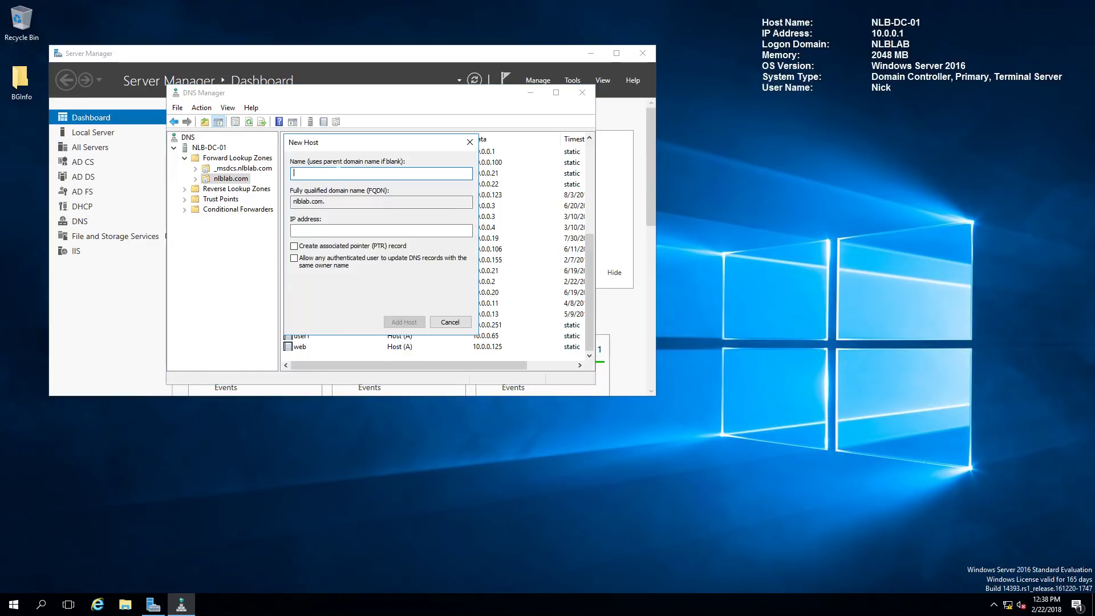
Add host record nlb-vc-01 at 10.0.0.25 with an associated PTR record
{"action": "type", "text": "nlb-vc-01"}
{"action": "key", "text": "Tab"}
{"action": "key", "text": "Tab"}
{"action": "type", "text": "10.0.0.24"}
{"action": "key", "text": "BackSpace"}
{"action": "type", "text": "5"}
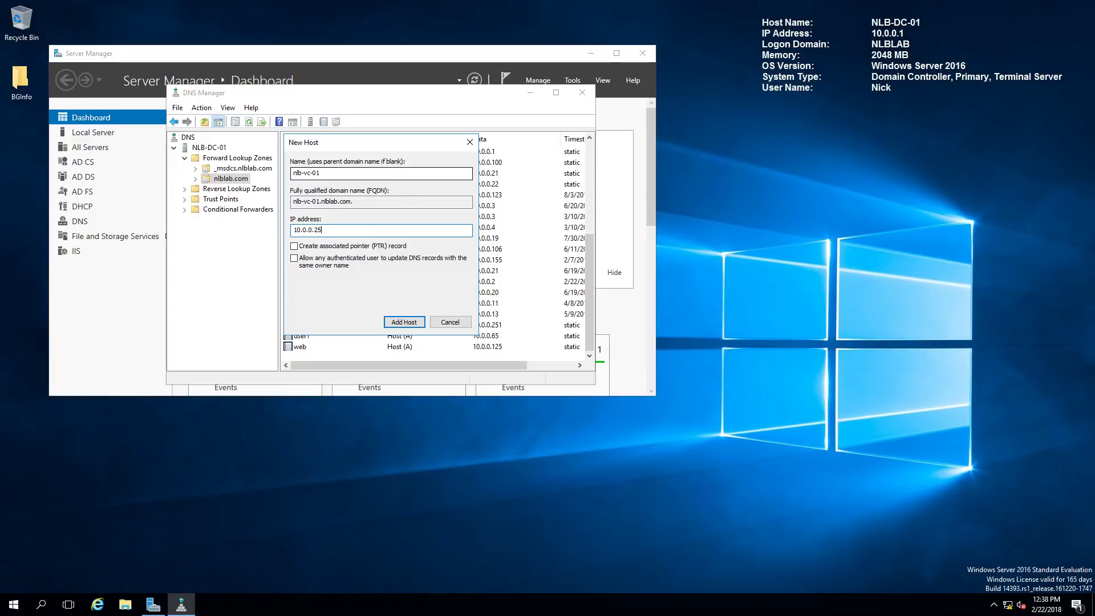
{"action": "left_click", "coordinate": [294, 246]}
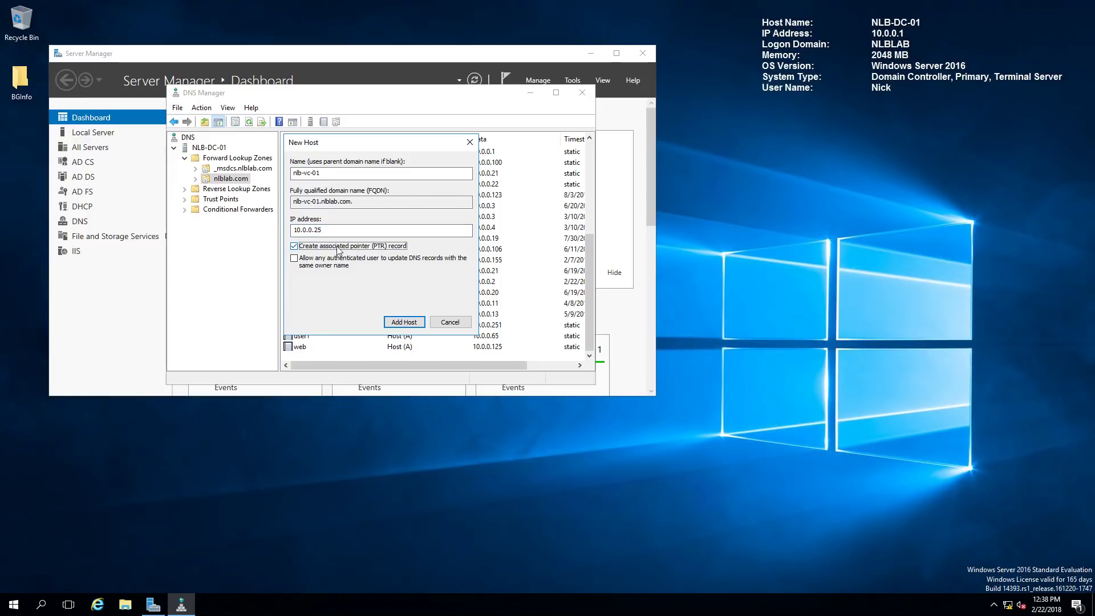
{"action": "left_click", "coordinate": [404, 322]}
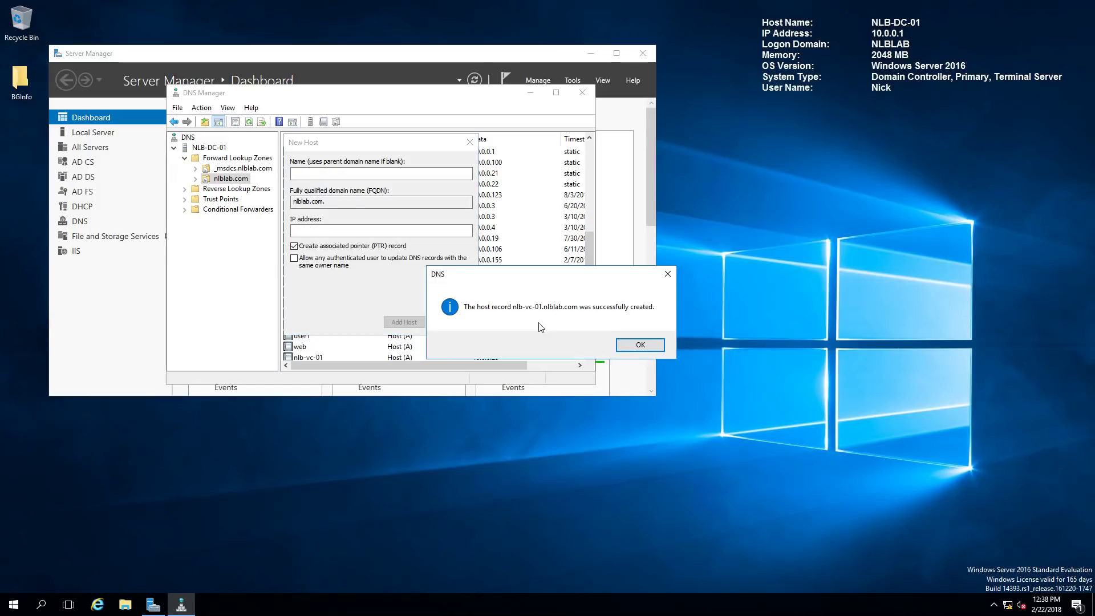
{"action": "left_click", "coordinate": [639, 345]}
{"action": "left_click", "coordinate": [468, 139]}
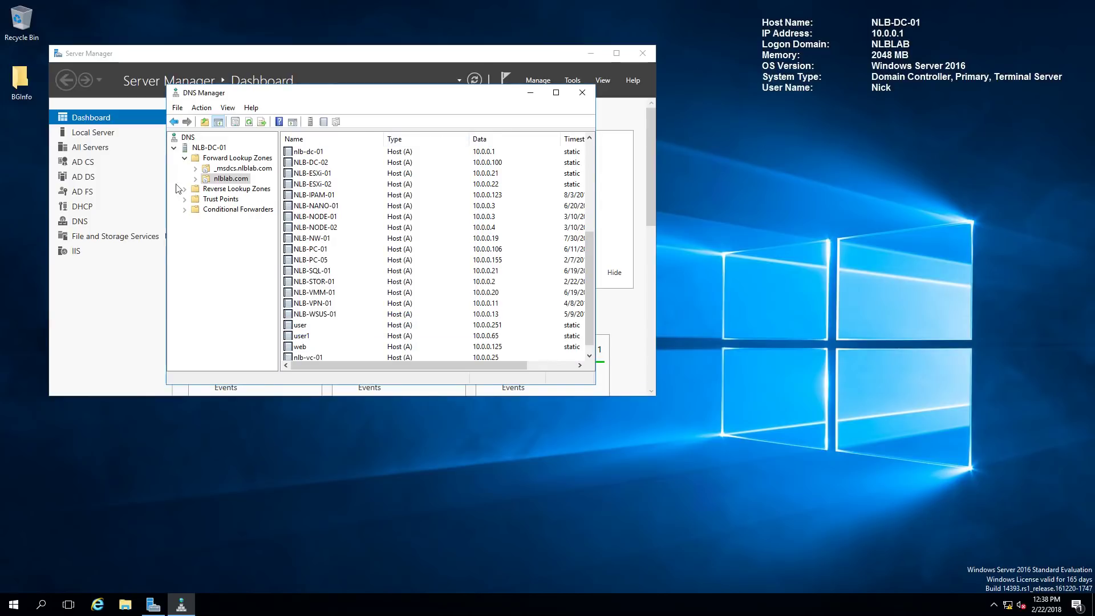
Verify the 10.0.0.25 pointer record in the 0.0.10.in-addr.arpa reverse zone
{"action": "double_click", "coordinate": [187, 189]}
{"action": "left_click", "coordinate": [219, 200]}
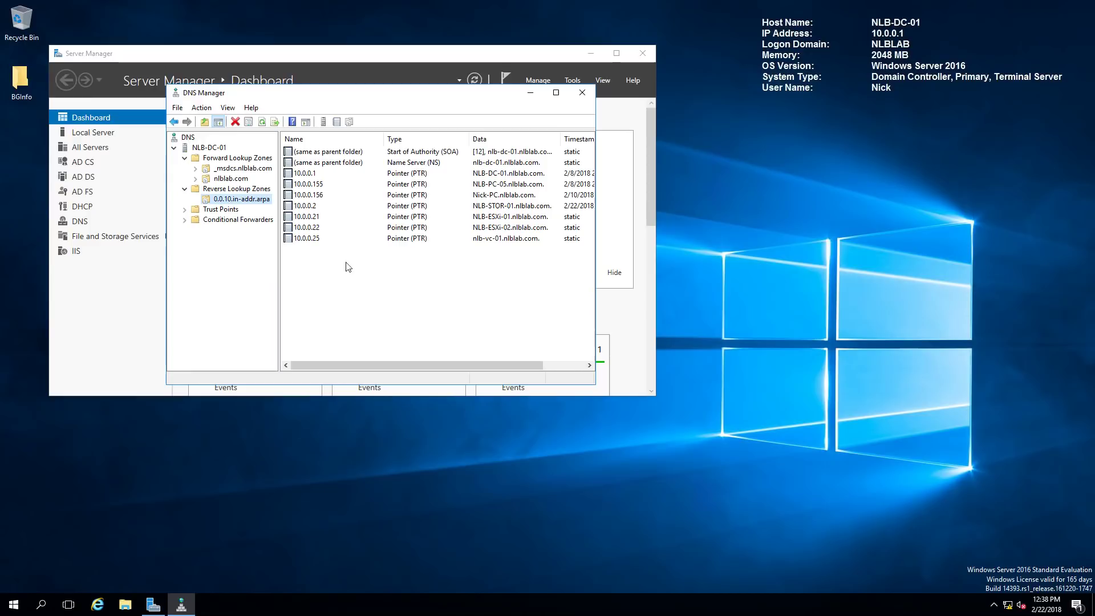
{"action": "left_click", "coordinate": [330, 238]}
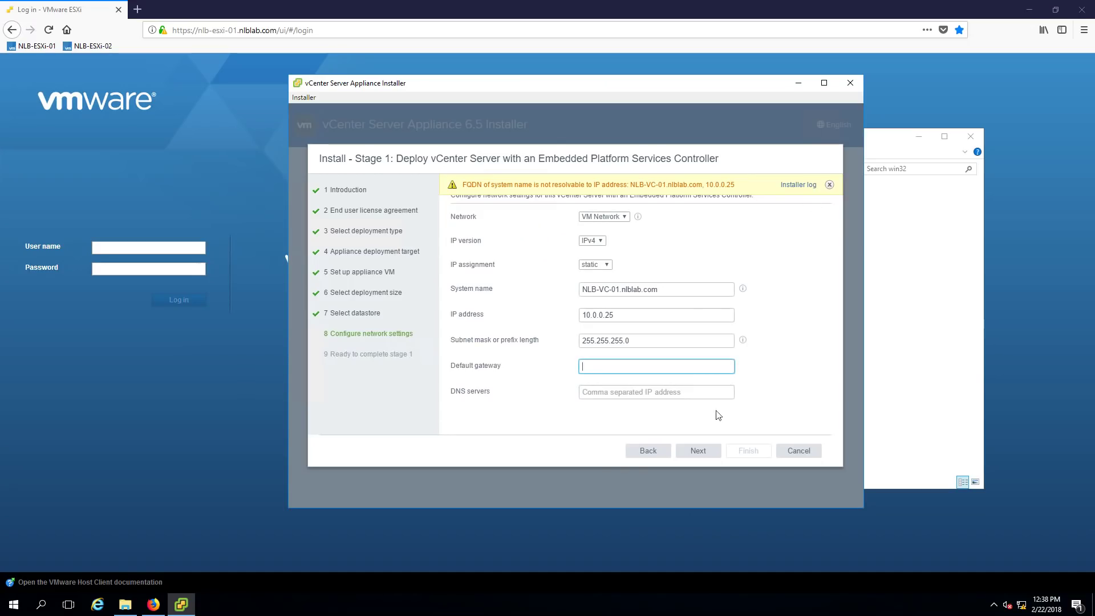
Go back and reselect iSCSI-VMFS-DATASTORE02 as the appliance's storage
{"action": "left_click", "coordinate": [648, 461]}
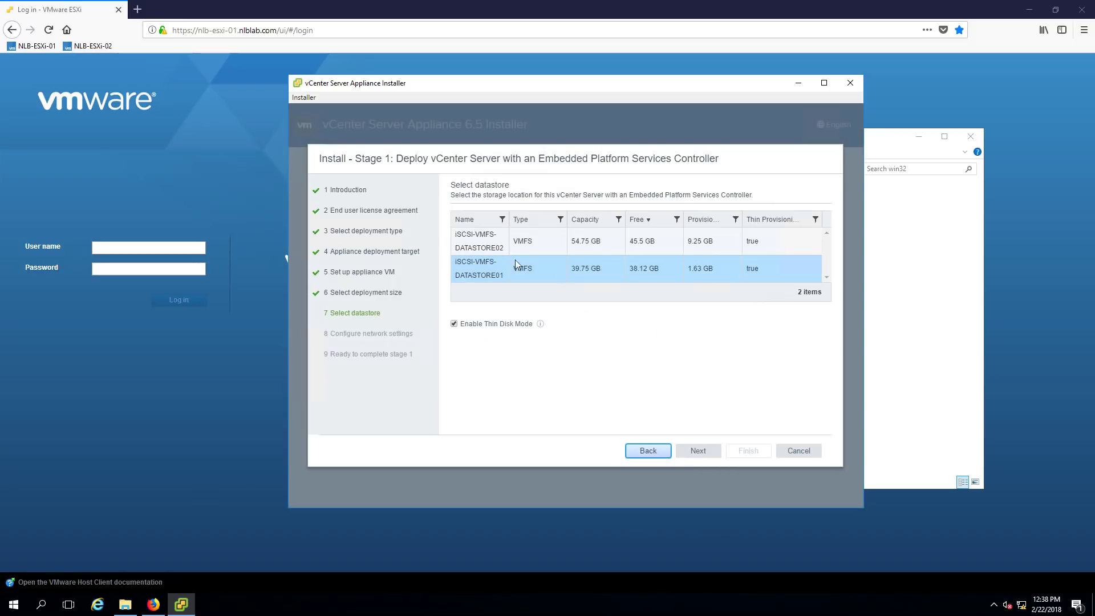
{"action": "left_click", "coordinate": [502, 244]}
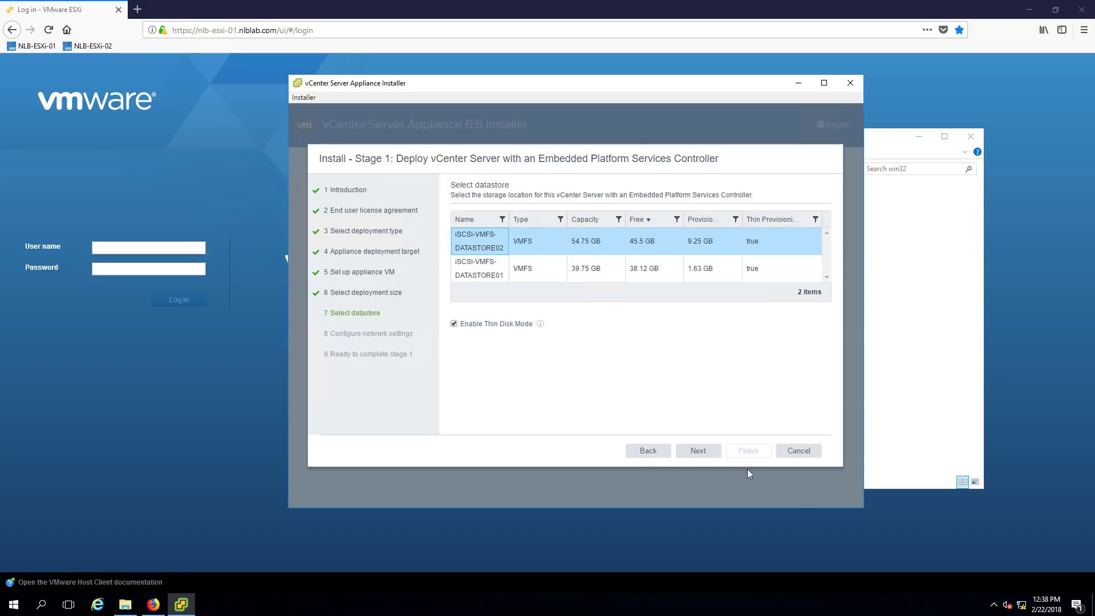
{"action": "left_click", "coordinate": [698, 451]}
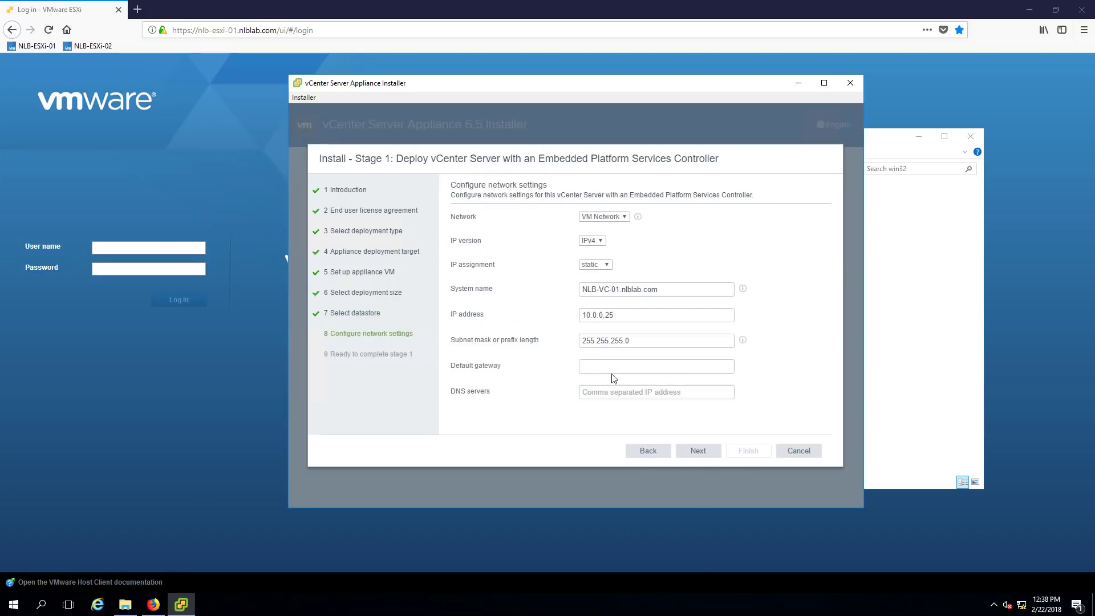
Enter default gateway 10.0.0.254 and DNS server 10.0.0.1 in the network settings
{"action": "left_click", "coordinate": [646, 342]}
{"action": "left_click", "coordinate": [646, 316]}
{"action": "left_click", "coordinate": [673, 367]}
{"action": "type", "text": "10.0.0.254"}
{"action": "left_click", "coordinate": [607, 395]}
{"action": "type", "text": "10.0.0.1"}
Review the Ready to complete summary, deploy the appliance, and continue to stage 2 at 100%
{"action": "left_click", "coordinate": [697, 459]}
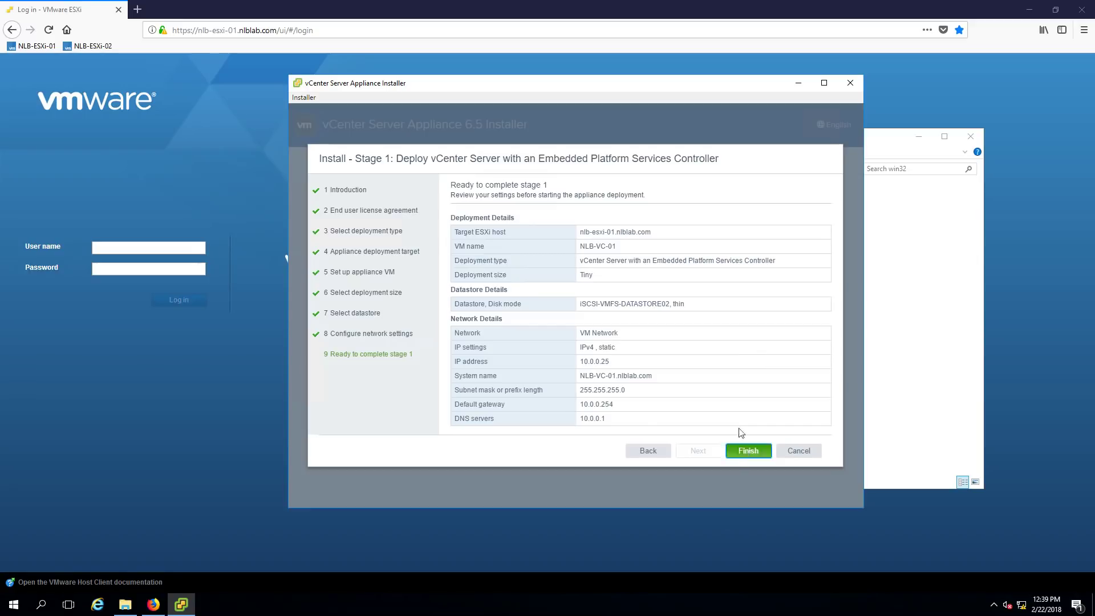
{"action": "left_click", "coordinate": [745, 451]}
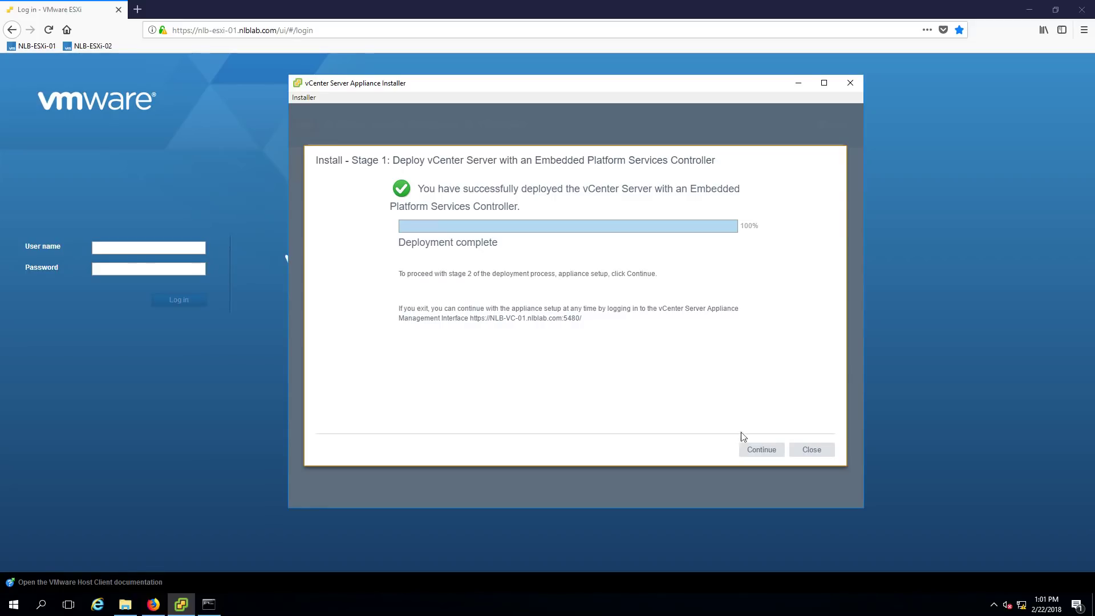
{"action": "left_click", "coordinate": [763, 449]}
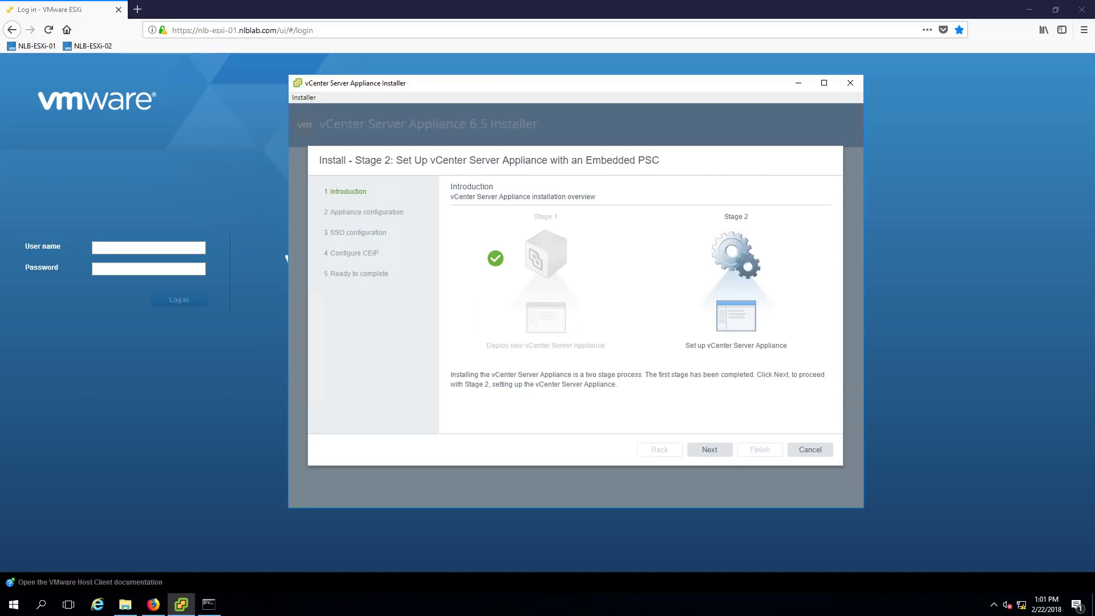
Advance from the Stage 2 Introduction to the Appliance configuration step
{"action": "left_click", "coordinate": [710, 450]}
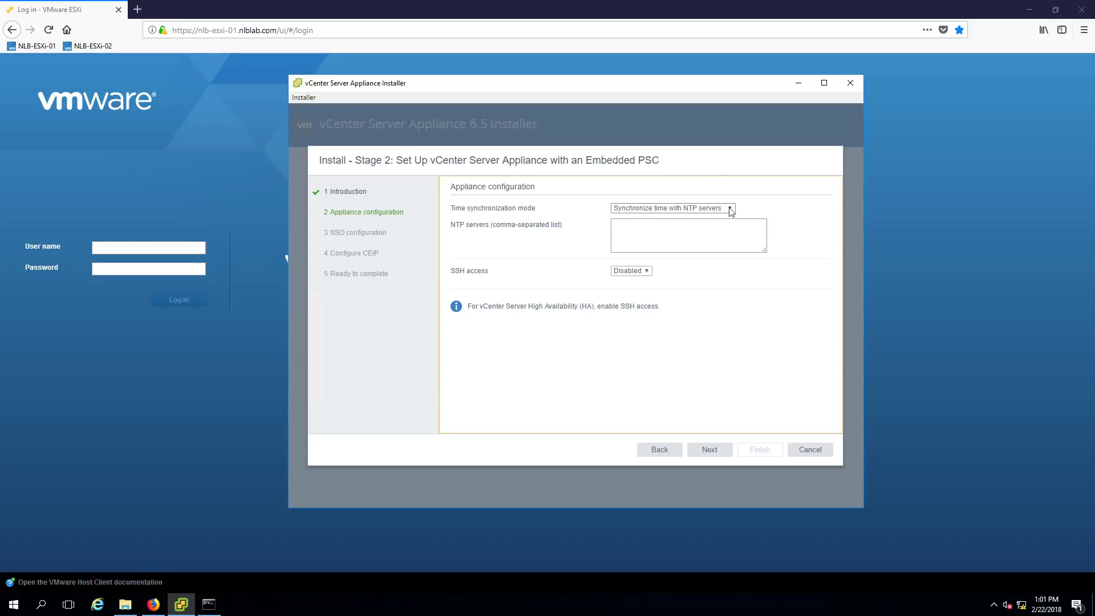
Keep time synchronization on NTP servers, enter the NTP server address, and proceed to SSO
{"action": "left_click", "coordinate": [731, 209]}
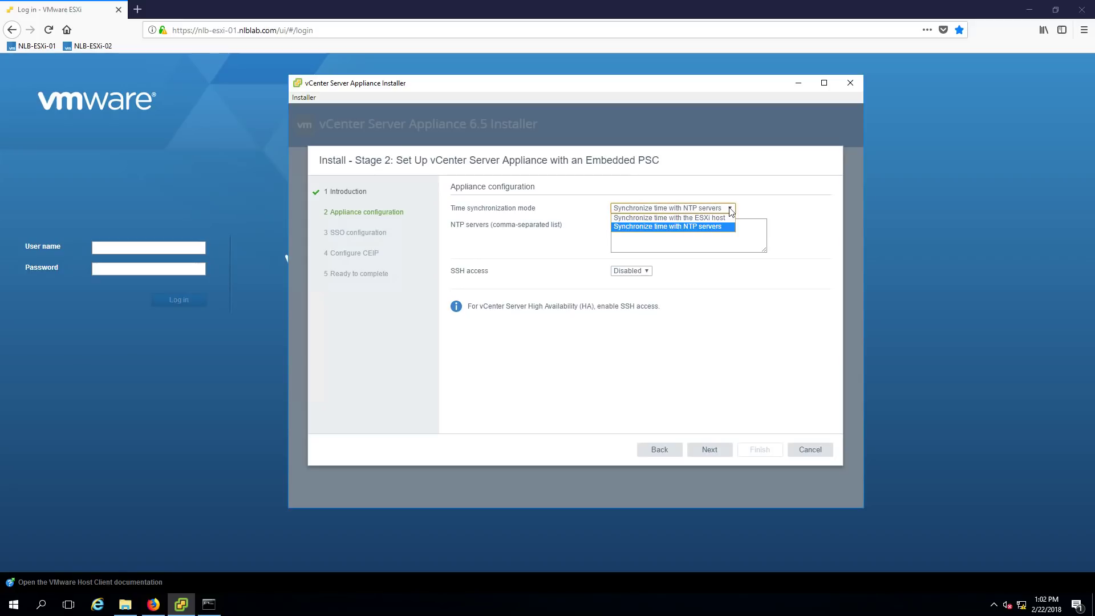
{"action": "left_click", "coordinate": [723, 226]}
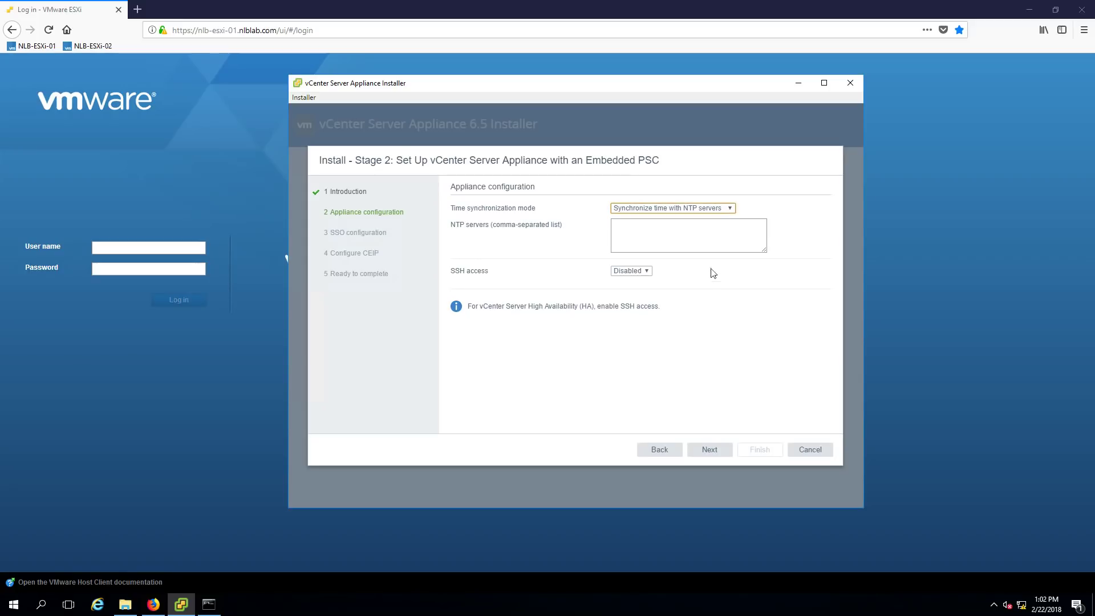
{"action": "left_click", "coordinate": [670, 223]}
{"action": "type", "text": "10.0.0.1"}
{"action": "left_click", "coordinate": [724, 450]}
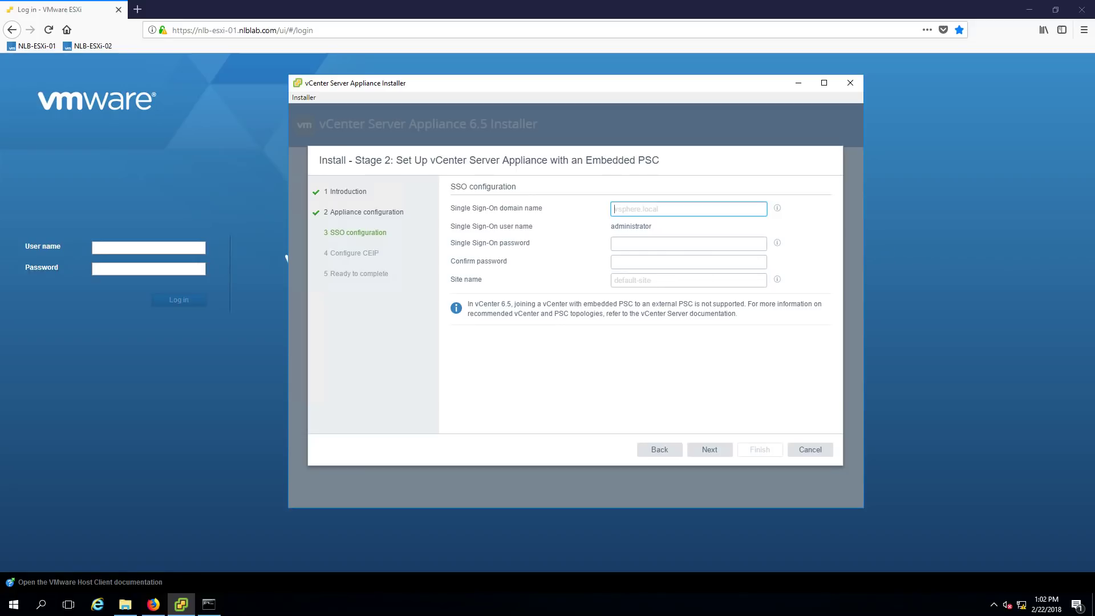
Set SSO domain vsphere.local, the administrator password twice, and site name nlb-site-a
{"action": "left_click", "coordinate": [777, 208]}
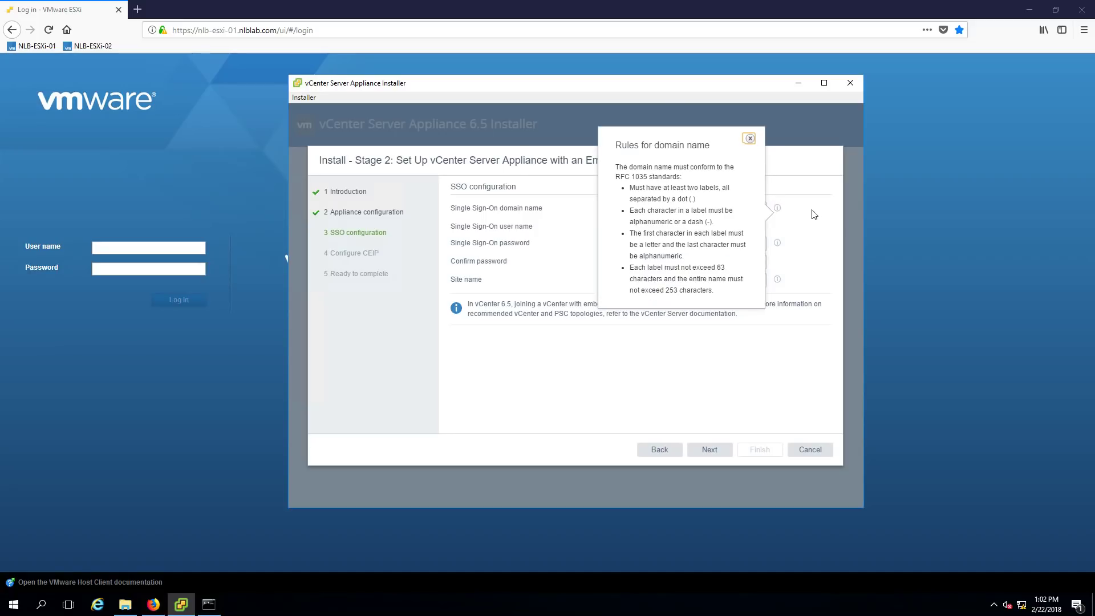
{"action": "left_click", "coordinate": [749, 138]}
{"action": "left_click", "coordinate": [628, 209]}
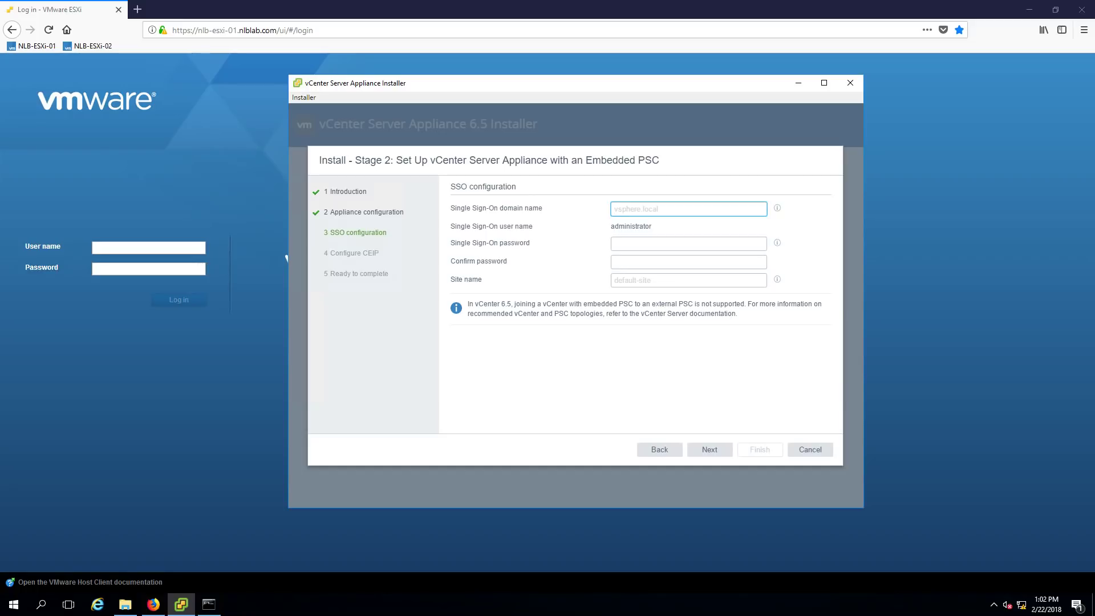
{"action": "type", "text": "v"}
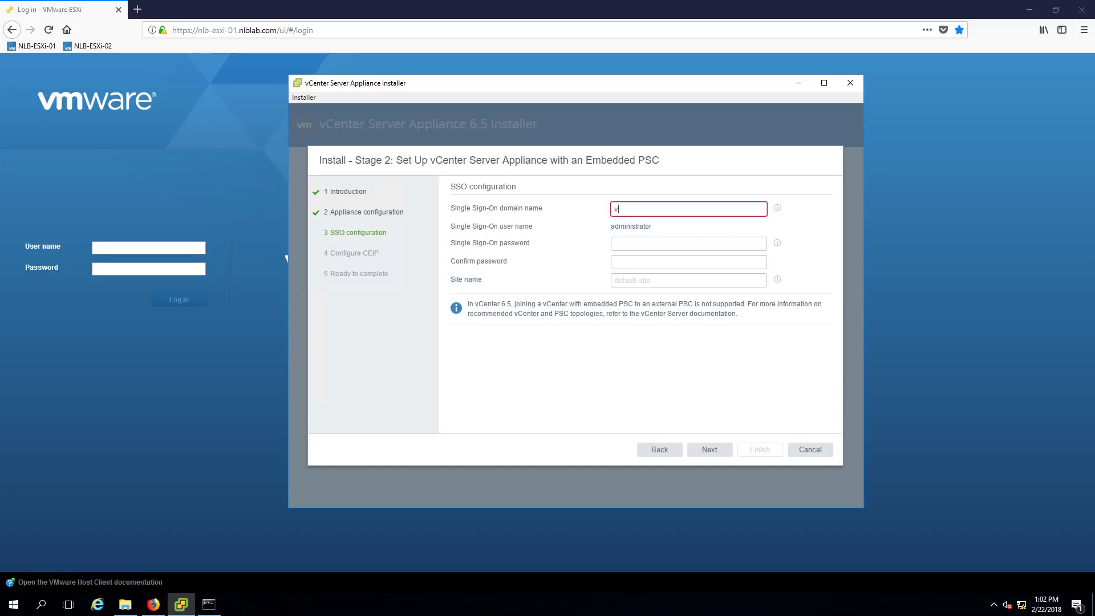
{"action": "type", "text": "sphere.local"}
{"action": "key", "text": "Tab"}
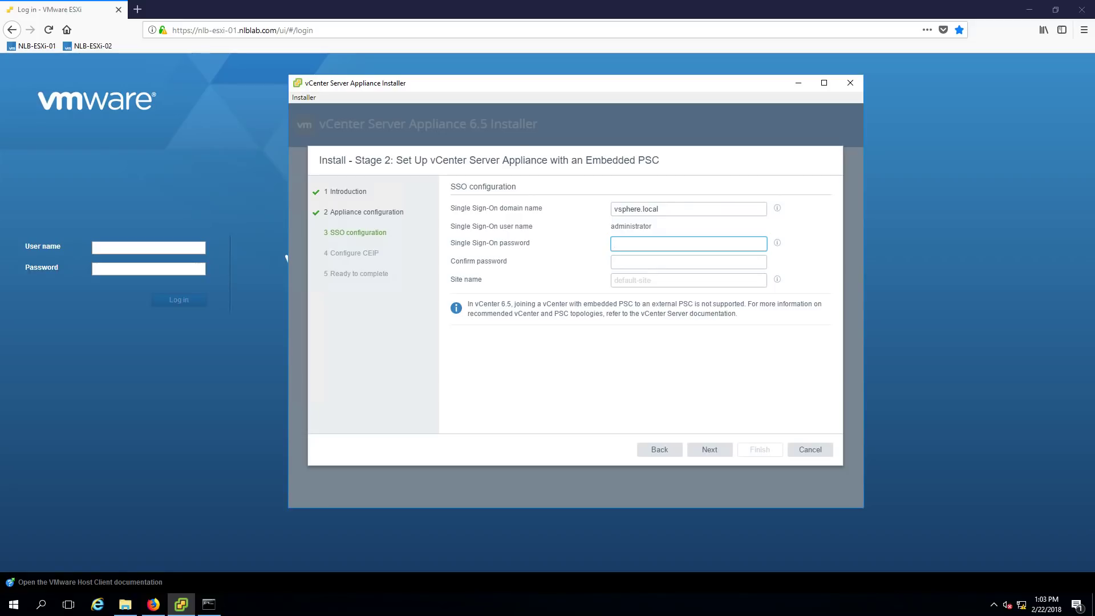
{"action": "type", "text": "•••••••••"}
{"action": "key", "text": "Tab"}
{"action": "type", "text": "••••••••••"}
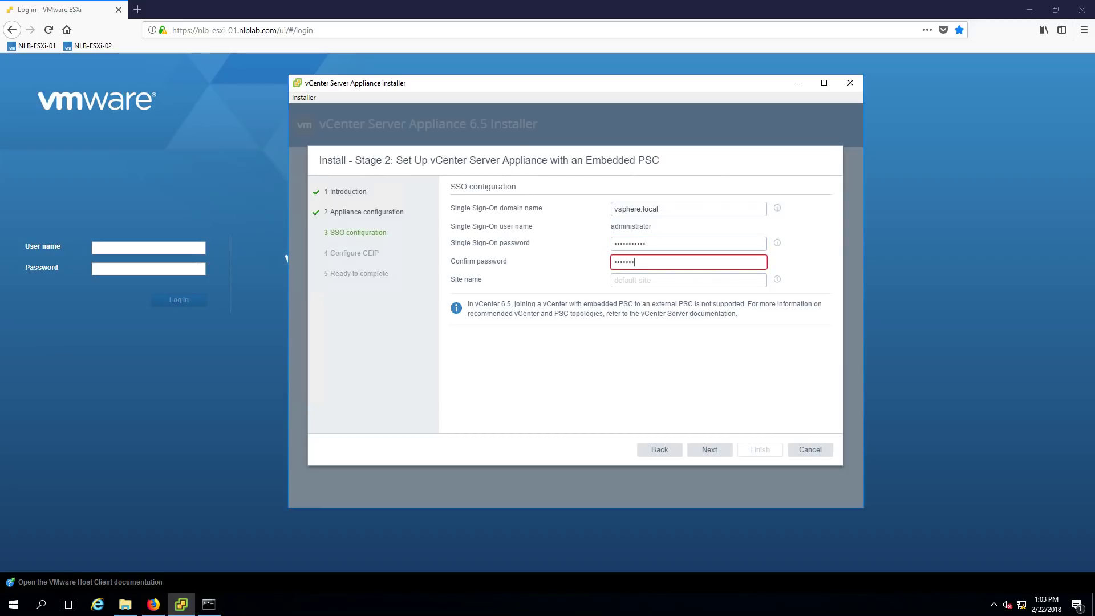
{"action": "type", "text": "•"}
{"action": "key", "text": "Tab"}
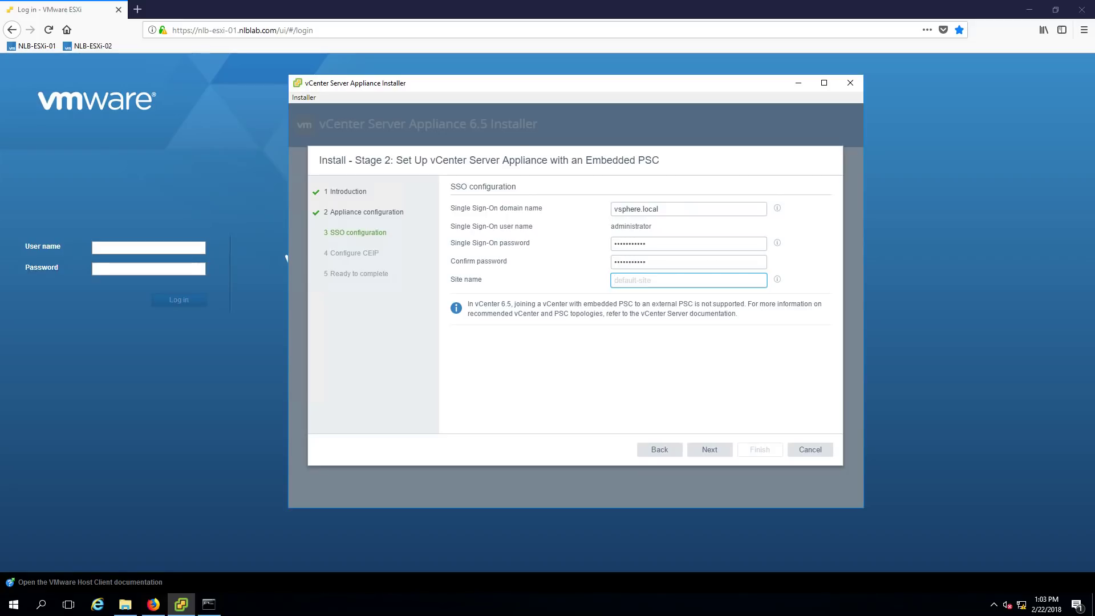
{"action": "type", "text": "nlb-site-a"}
{"action": "left_click", "coordinate": [715, 456]}
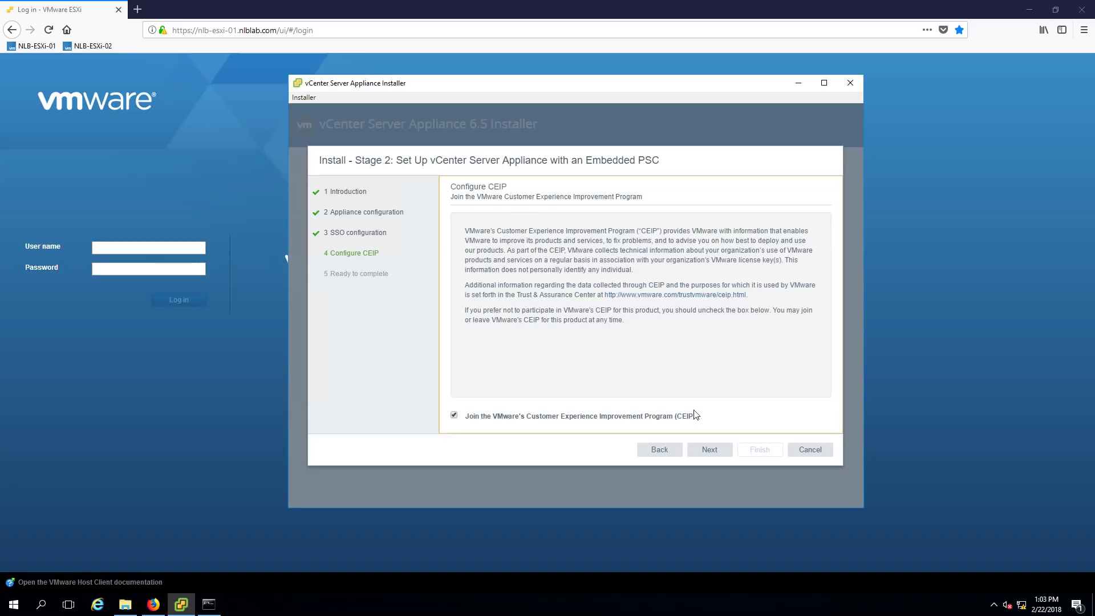
Opt out of CEIP, look over the Ready to complete summary, and submit stage 2
{"action": "left_click", "coordinate": [455, 417]}
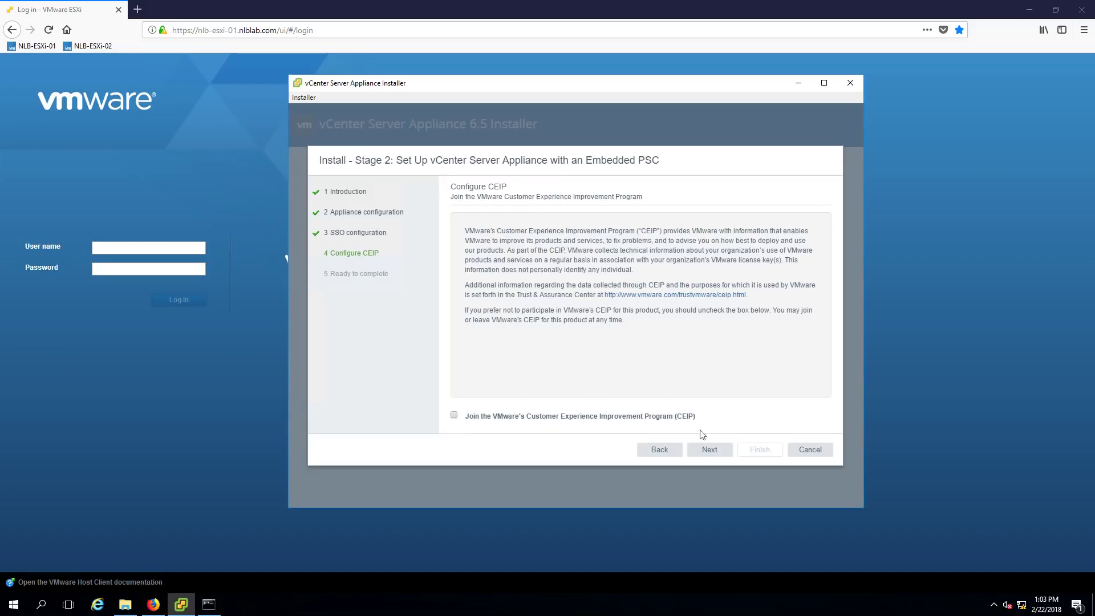
{"action": "left_click", "coordinate": [709, 451]}
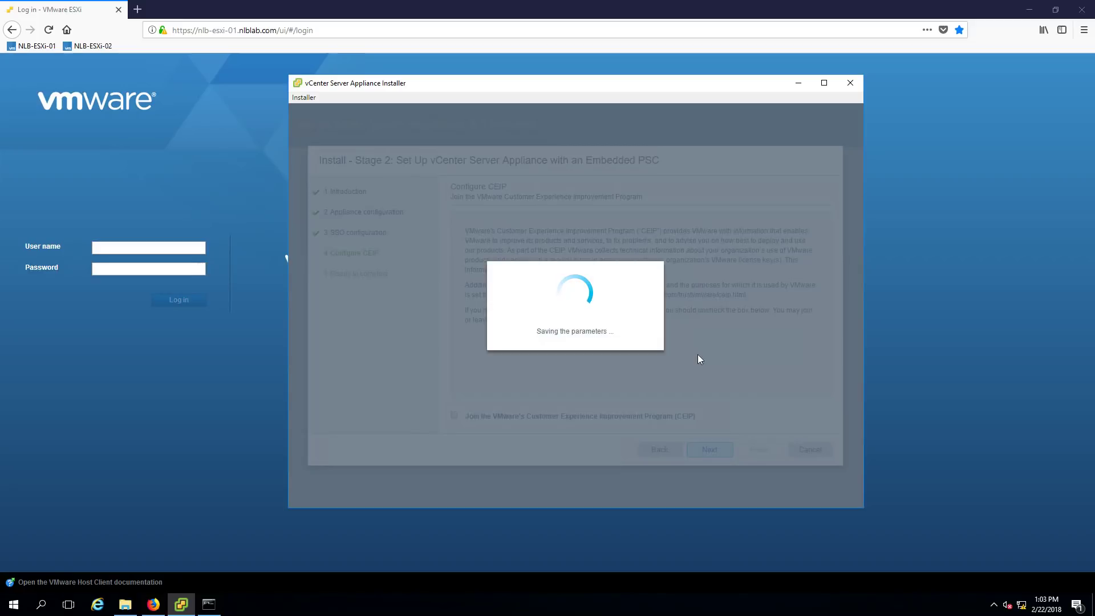
{"action": "scroll", "coordinate": [717, 290], "scroll_direction": "down", "scroll_amount": 2}
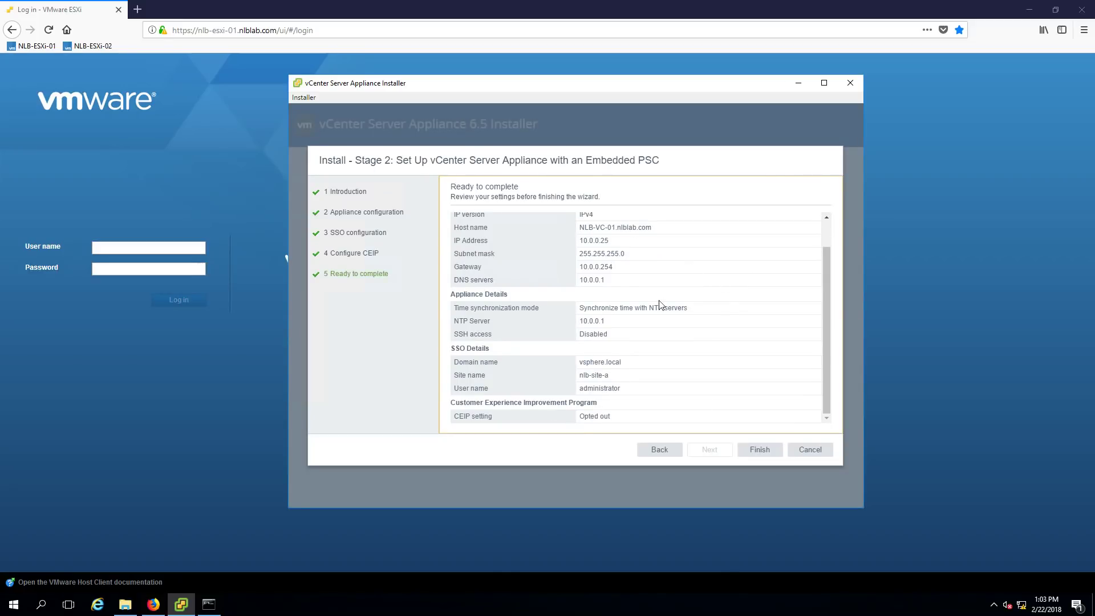
{"action": "scroll", "coordinate": [673, 305], "scroll_direction": "up", "scroll_amount": 2}
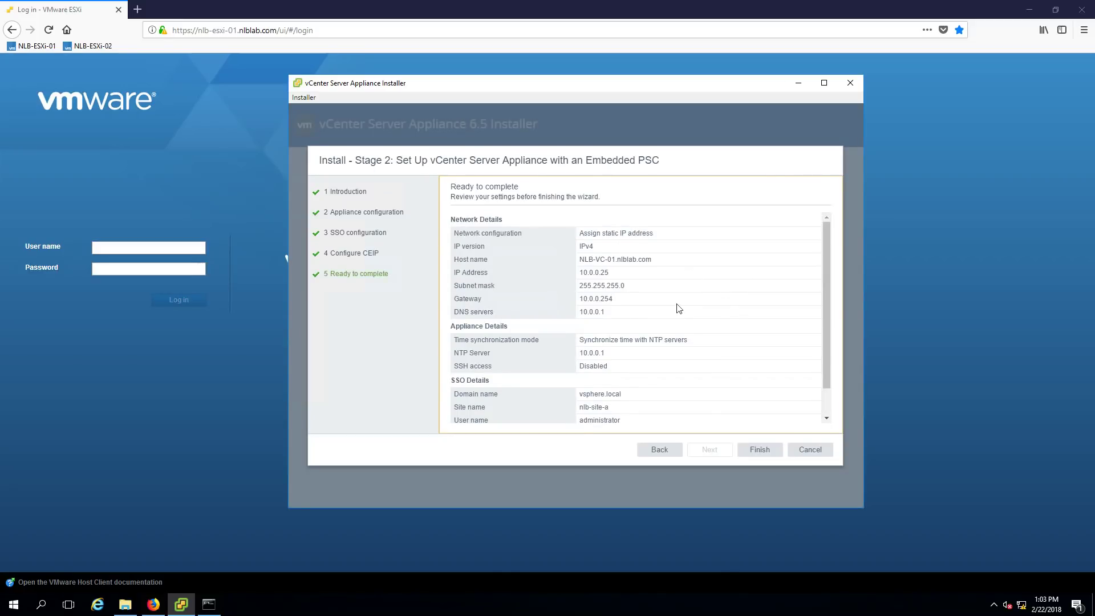
{"action": "left_click", "coordinate": [753, 450]}
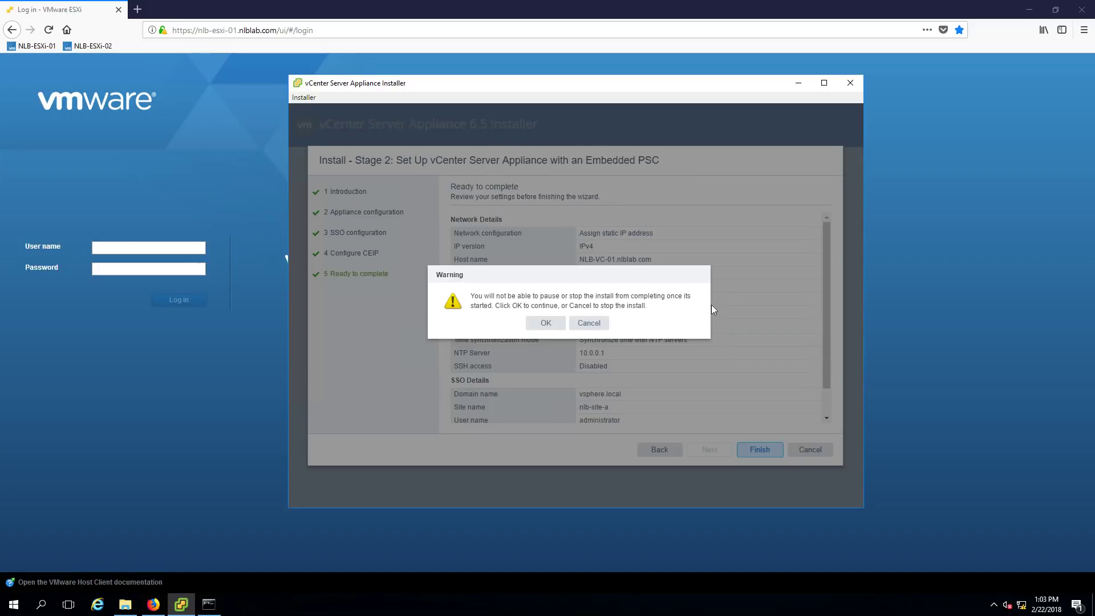
Accept the cannot-pause warning so stage 2 setup runs to 100%
{"action": "left_click", "coordinate": [536, 329]}
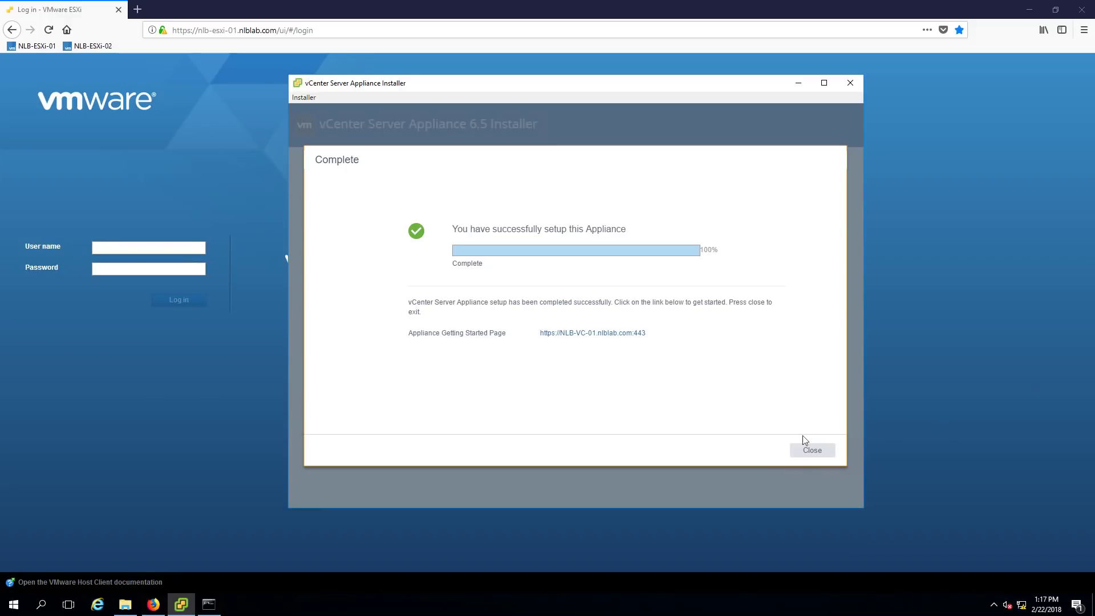
Open the appliance's Getting Started link in Firefox without remembering the app choice
{"action": "left_click", "coordinate": [582, 339]}
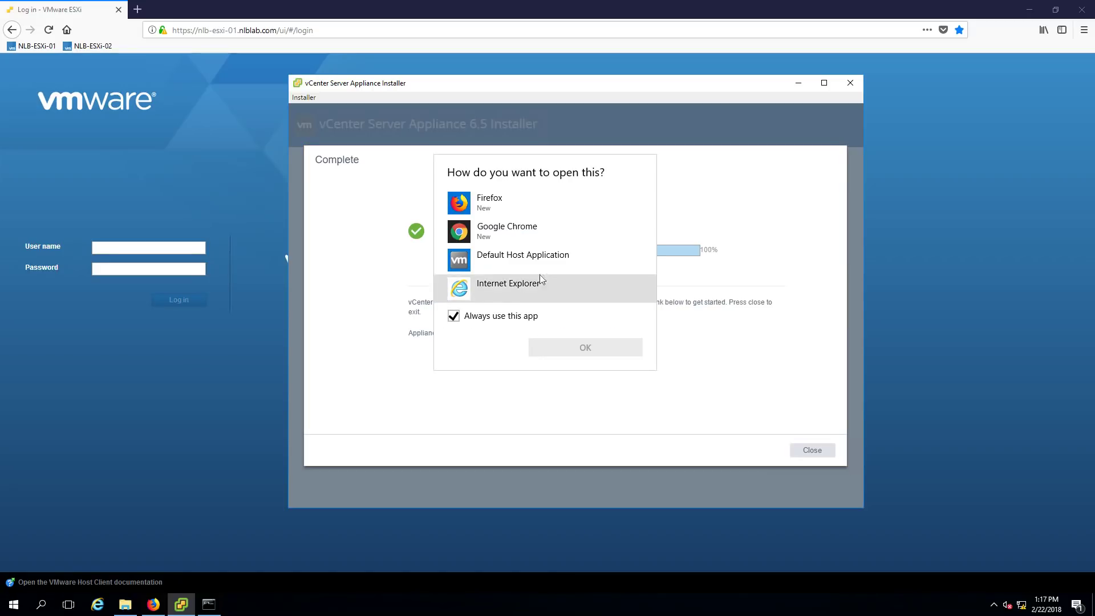
{"action": "left_click", "coordinate": [501, 205]}
{"action": "left_click", "coordinate": [497, 317]}
{"action": "left_click", "coordinate": [585, 347]}
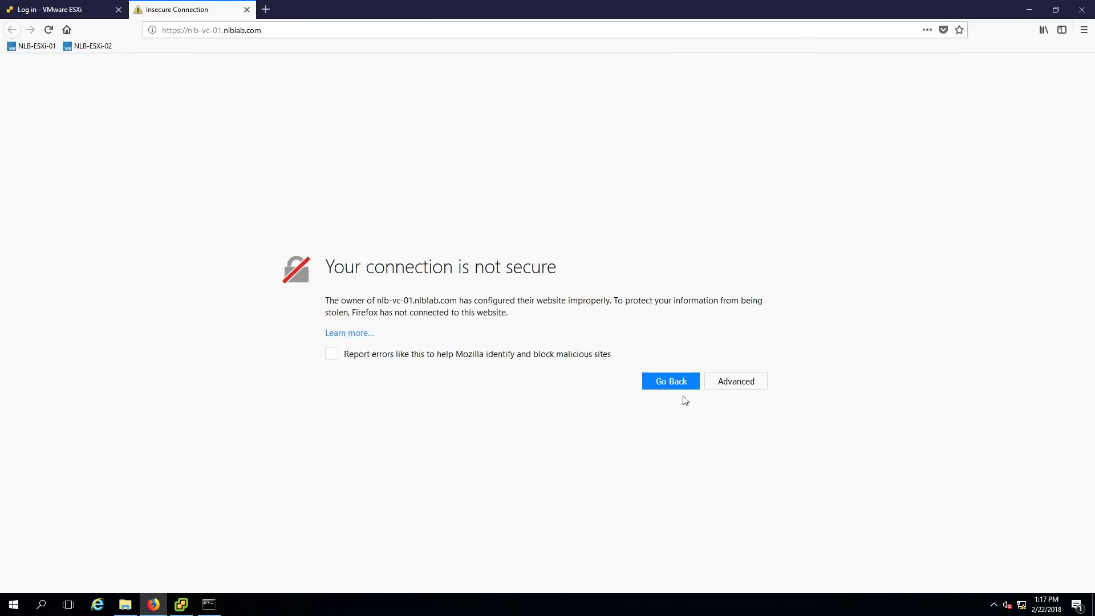
Add and confirm a security exception for the untrusted nlb-vc-01.nlblab.com certificate
{"action": "left_click", "coordinate": [750, 384]}
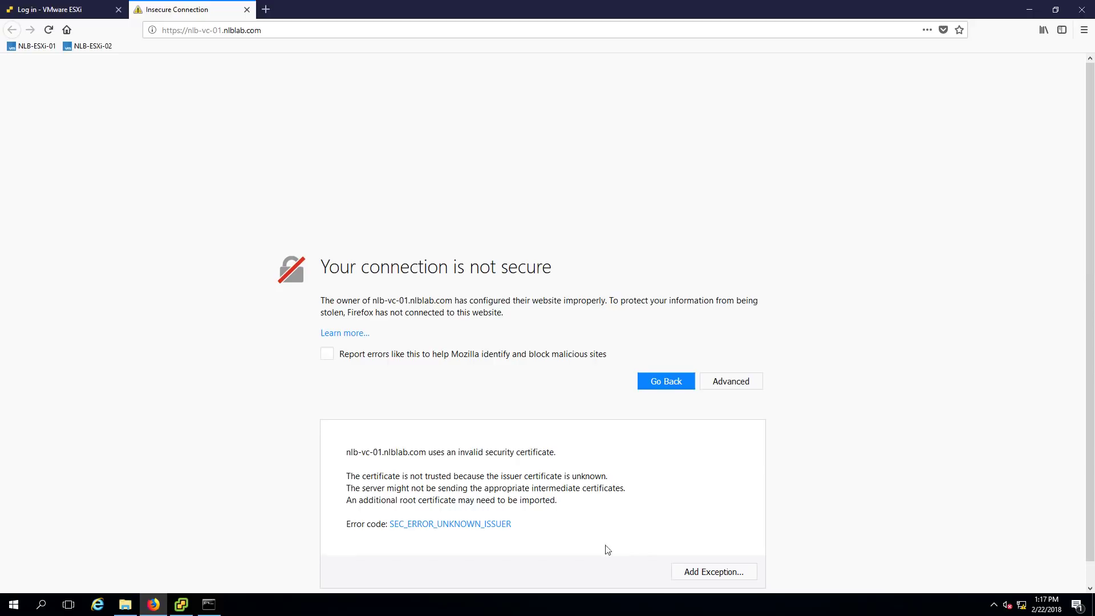
{"action": "scroll", "coordinate": [608, 550], "scroll_direction": "down", "scroll_amount": 1}
{"action": "left_click", "coordinate": [717, 551]}
{"action": "left_click", "coordinate": [600, 419]}
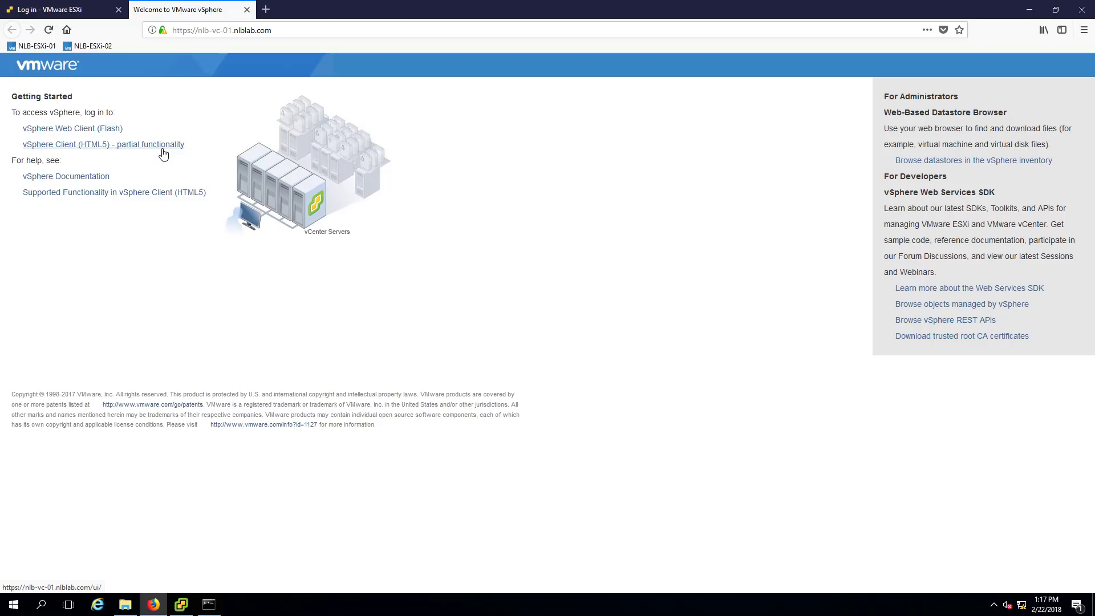
{"action": "left_click", "coordinate": [100, 130]}
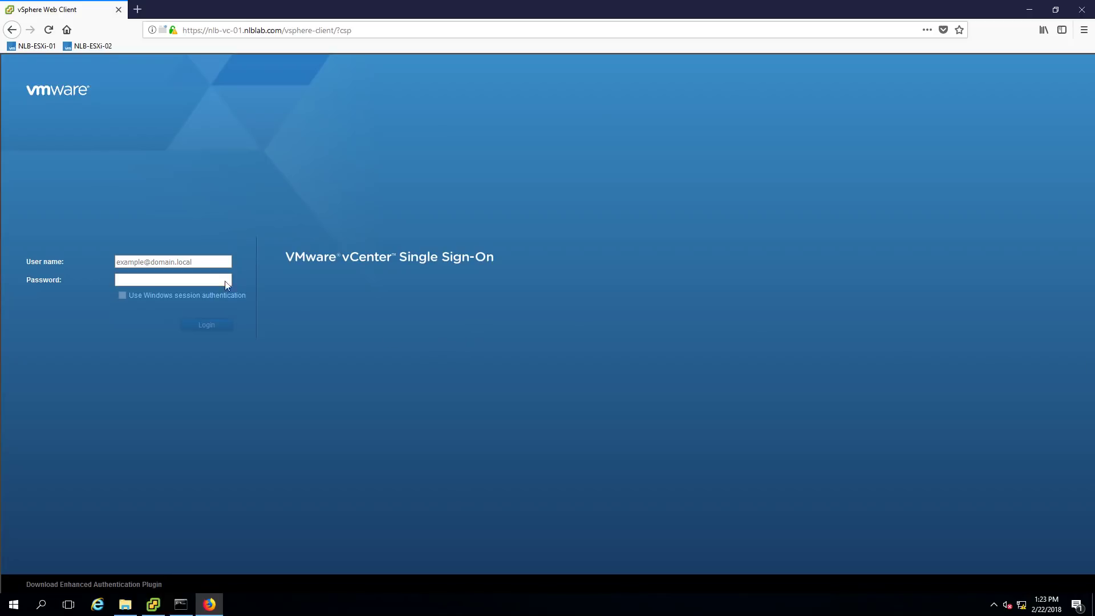
{"action": "left_click", "coordinate": [165, 256]}
{"action": "type", "text": "admi"}
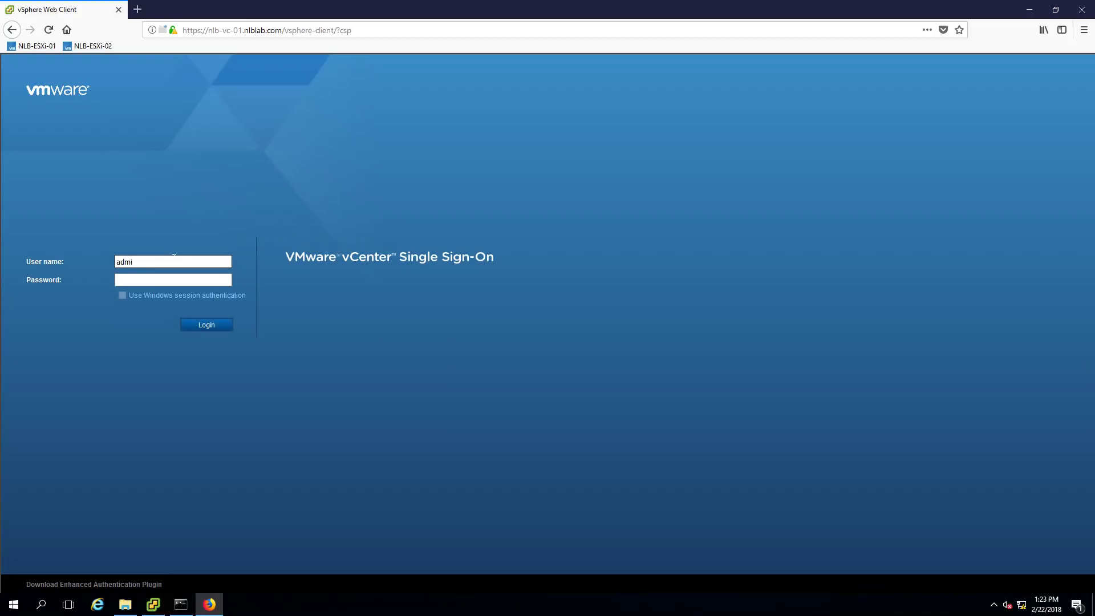
{"action": "type", "text": "nistera"}
{"action": "key", "text": "BackSpace"}
{"action": "key", "text": "BackSpace"}
{"action": "type", "text": "rator@vsphere.local"}
{"action": "key", "text": "Tab"}
{"action": "type", "text": "•••••••••••"}
{"action": "key", "text": "Return"}
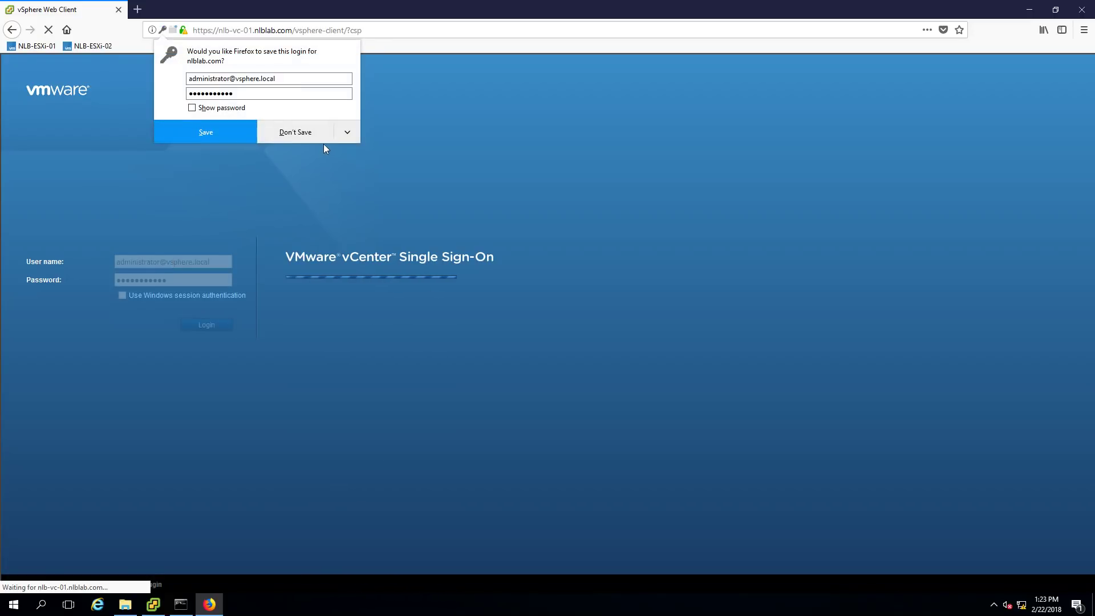
{"action": "left_click", "coordinate": [314, 130]}
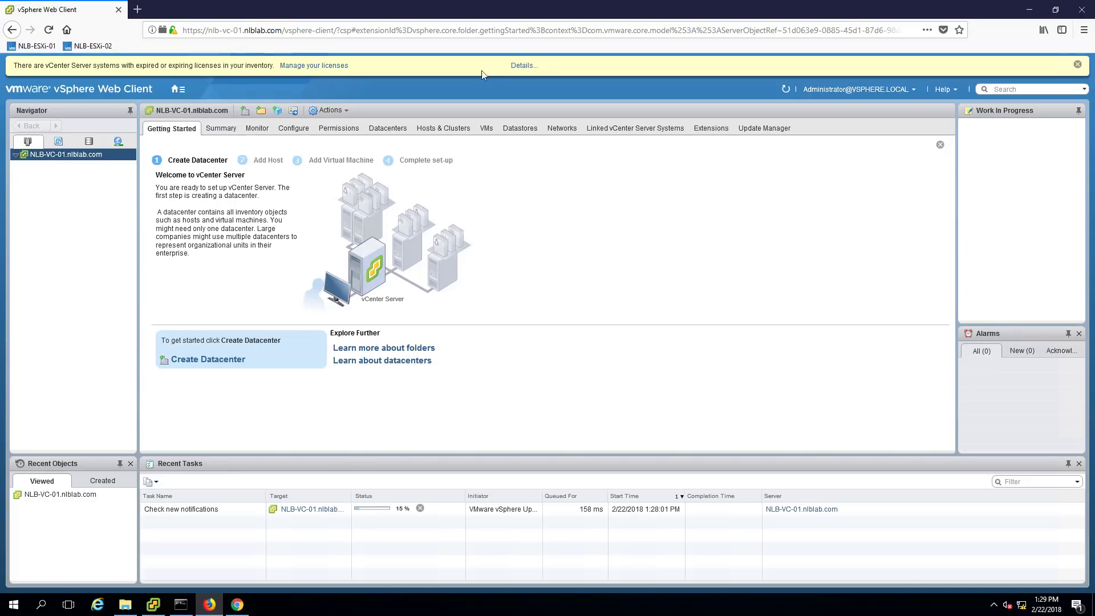
Check the Expiring Licenses details, then go to the Licenses management page
{"action": "left_click", "coordinate": [523, 66]}
{"action": "left_click_drag", "start_coordinate": [474, 340], "coordinate": [615, 400]}
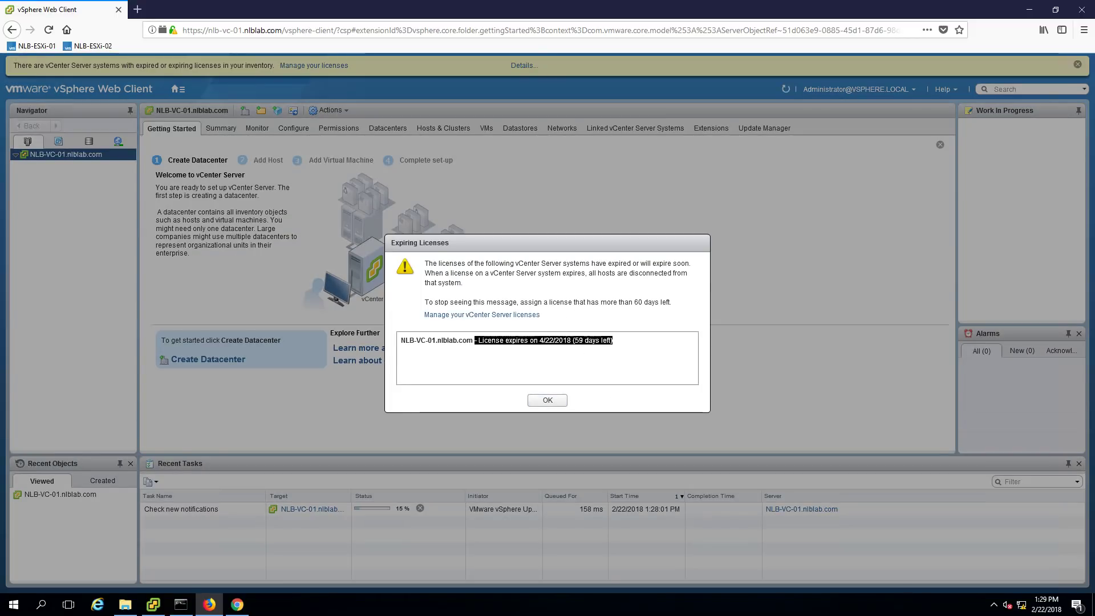
{"action": "left_click", "coordinate": [542, 403]}
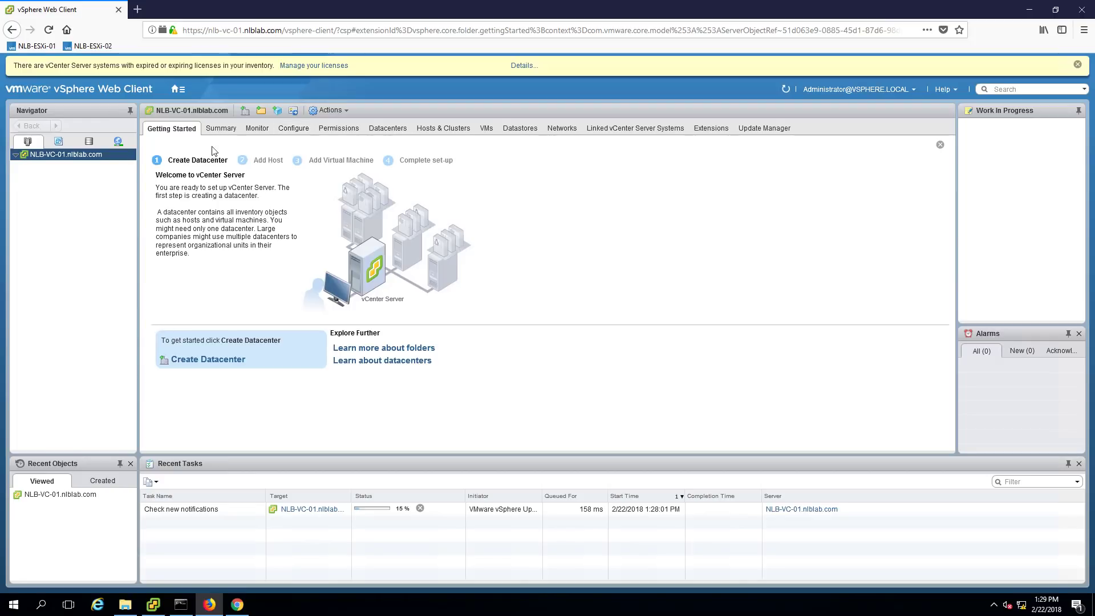
{"action": "left_click", "coordinate": [313, 66]}
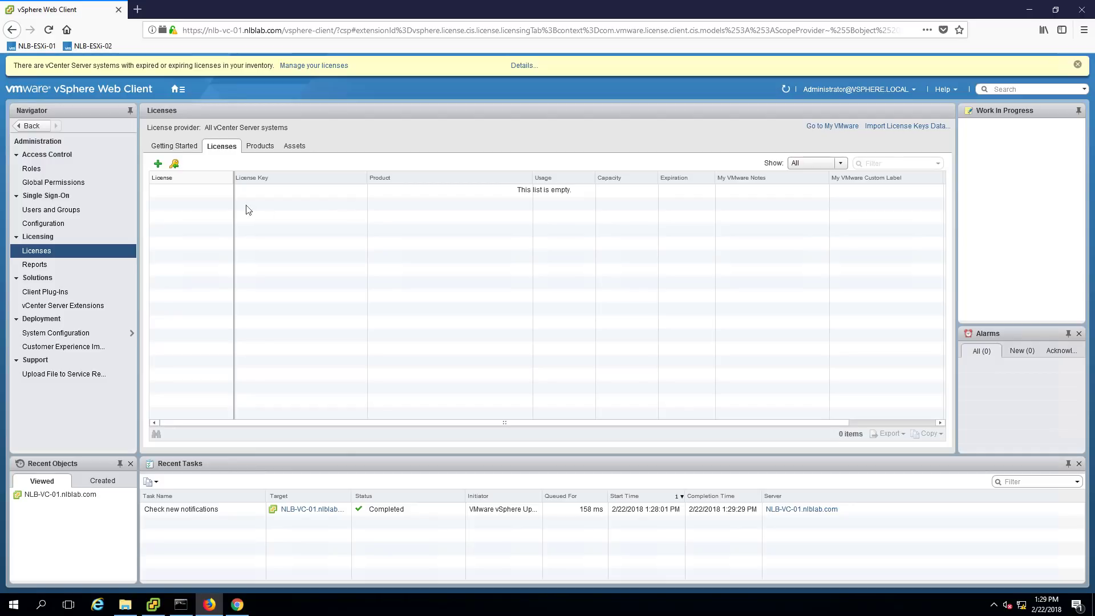
{"action": "left_click", "coordinate": [175, 90]}
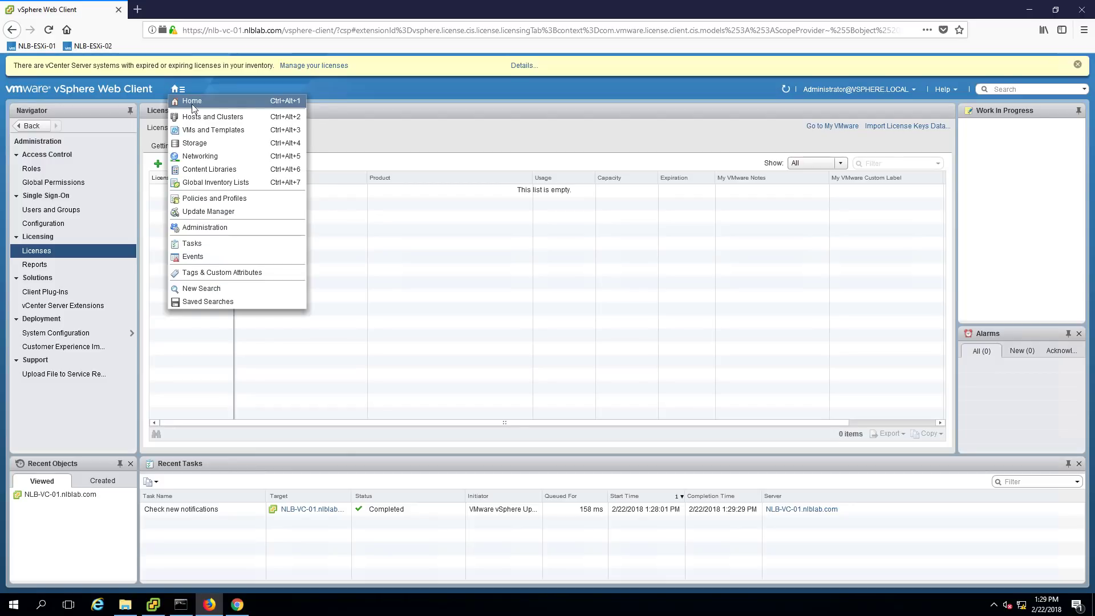
Return via Home to Hosts and Clusters and start a new datacenter on NLB-VC-01.nlblab.com
{"action": "left_click", "coordinate": [197, 103]}
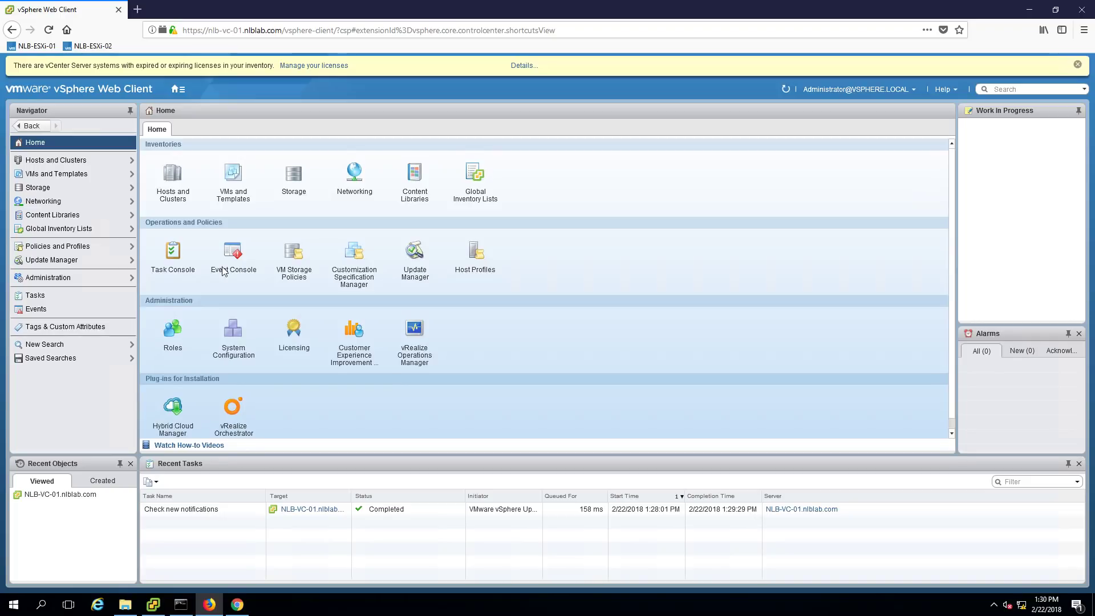
{"action": "left_click", "coordinate": [177, 198]}
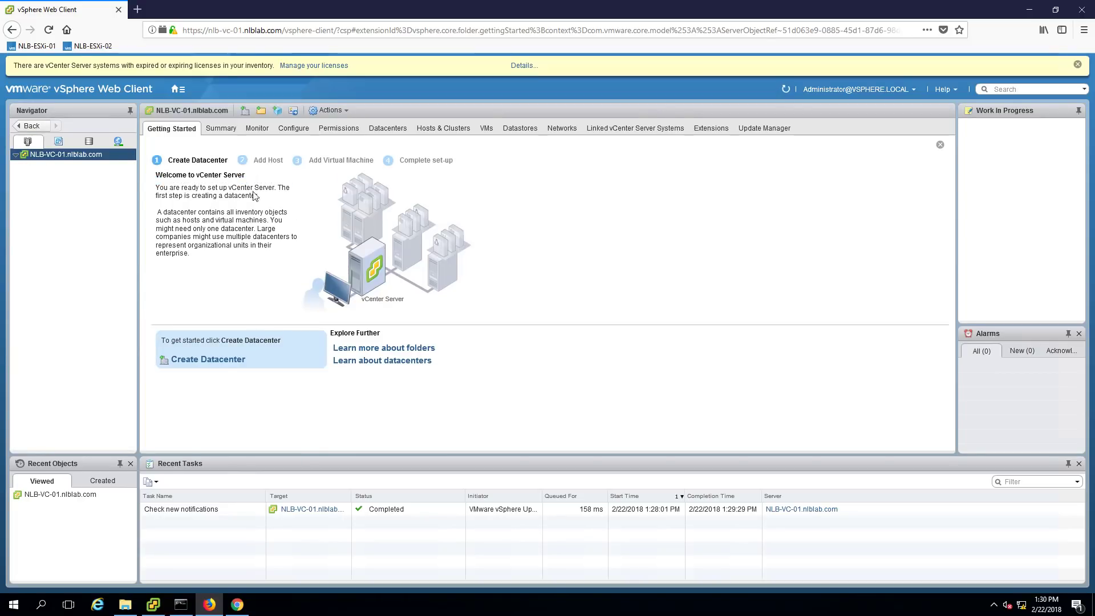
{"action": "left_click", "coordinate": [247, 114]}
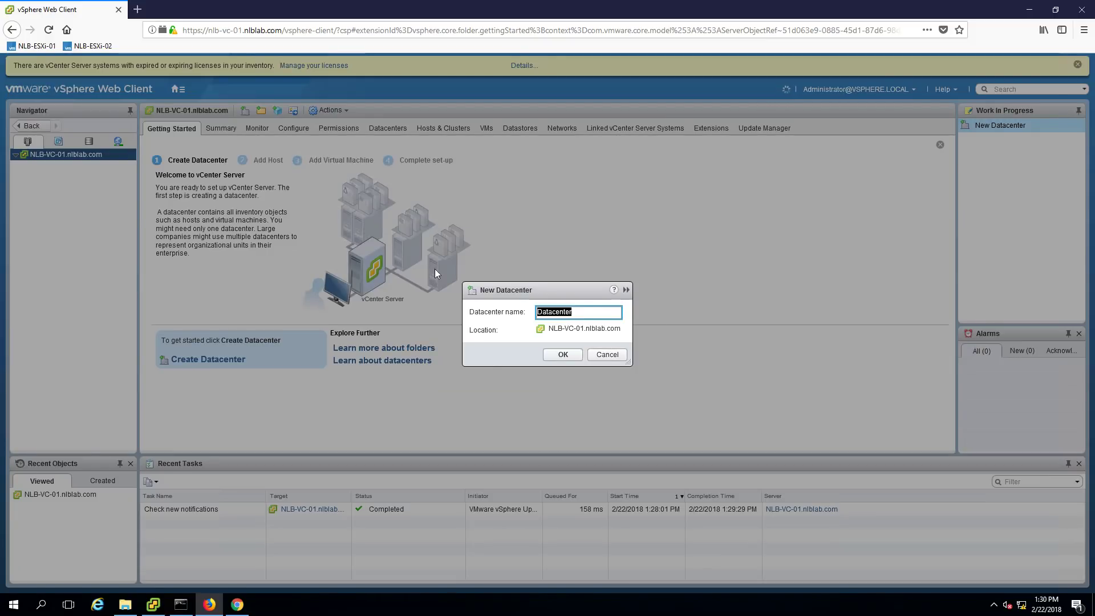
Name the datacenter NLBDatacenter by prefixing 'NLB', create it, then select and expand it
{"action": "left_click", "coordinate": [576, 311]}
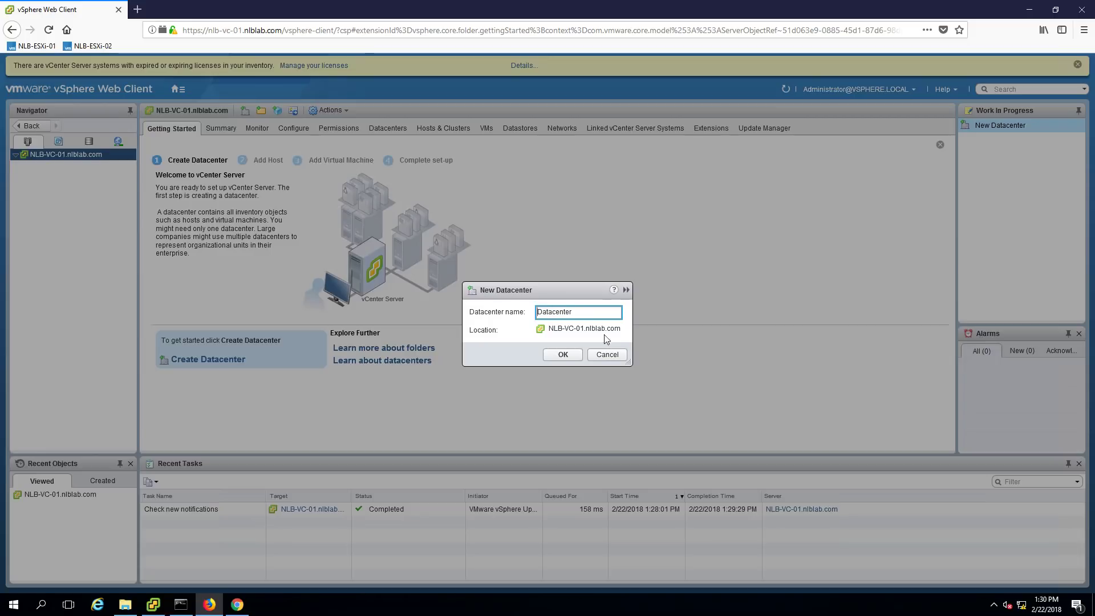
{"action": "type", "text": "NLB"}
{"action": "left_click", "coordinate": [559, 359]}
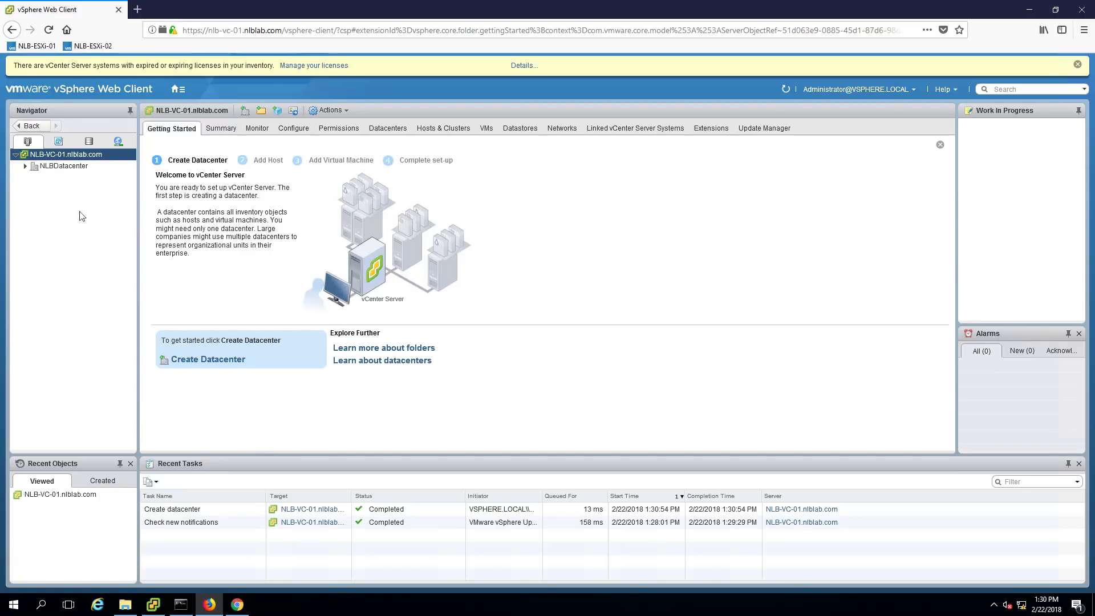
{"action": "left_click", "coordinate": [79, 167]}
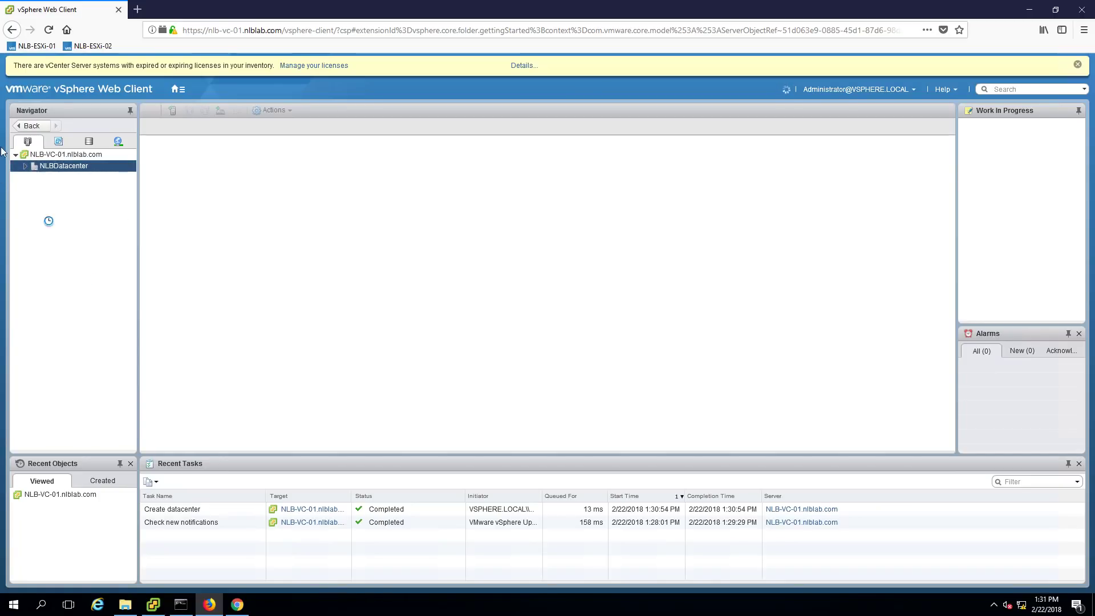
{"action": "left_click", "coordinate": [25, 166]}
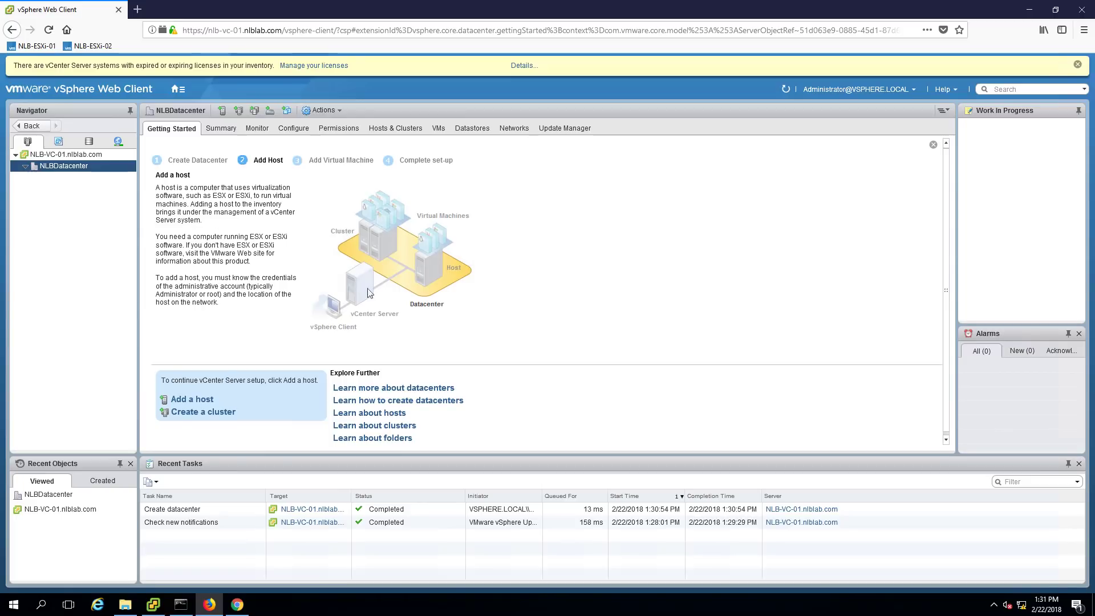
Start adding host nlb-esx-001.nlblab.com to NLBDatacenter and proceed to connection settings
{"action": "left_click", "coordinate": [211, 405]}
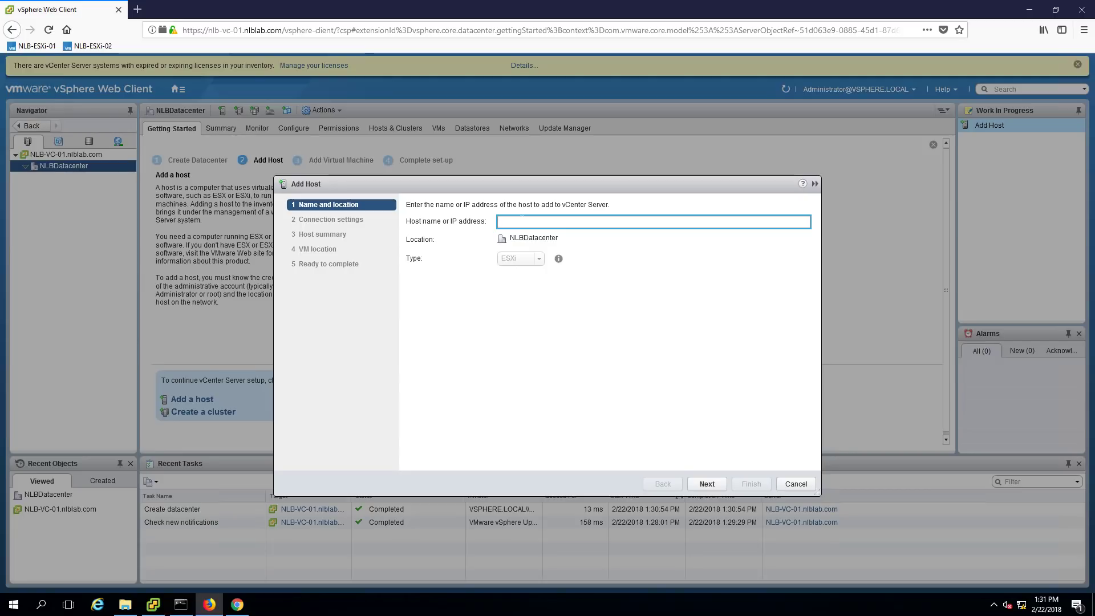
{"action": "type", "text": "nlb-"}
{"action": "type", "text": "es"}
{"action": "type", "text": "x-001"}
{"action": "type", "text": ".nlblab.com"}
{"action": "left_click", "coordinate": [707, 484]}
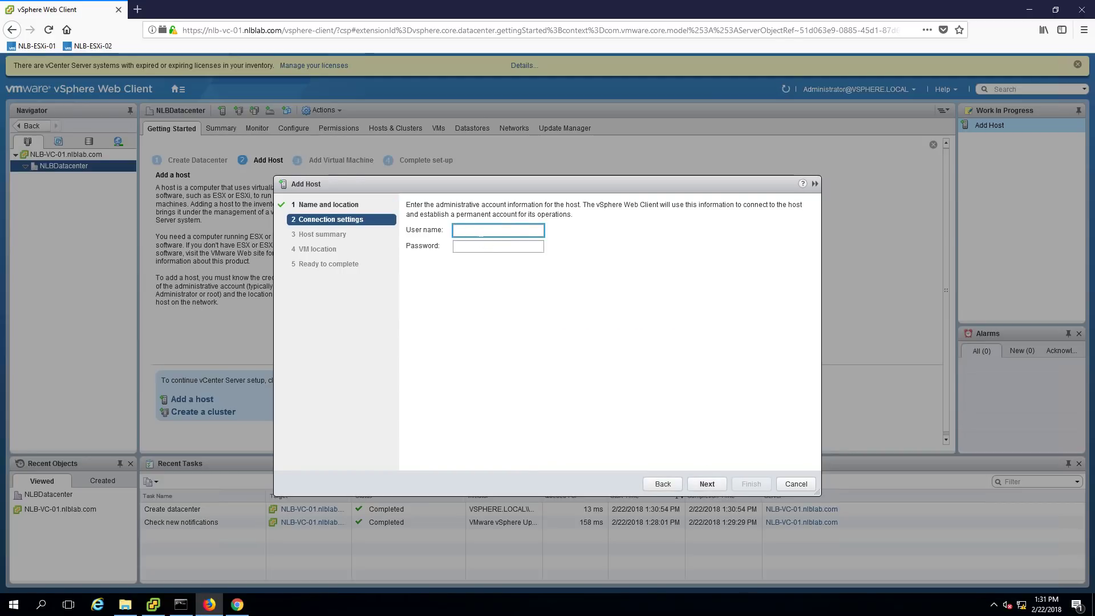
Enter user name root and the root password, then submit the credentials
{"action": "type", "text": "root"}
{"action": "key", "text": "Tab"}
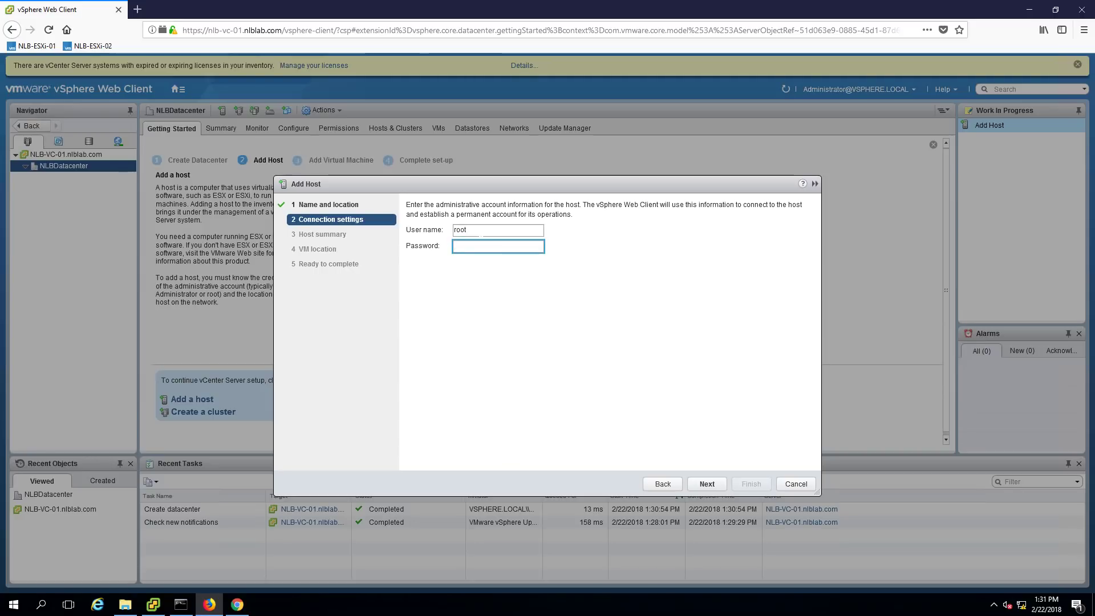
{"action": "key", "text": "BackSpace"}
{"action": "key", "text": "BackSpace"}
{"action": "type", "text": "*******"}
{"action": "left_click", "coordinate": [716, 486]}
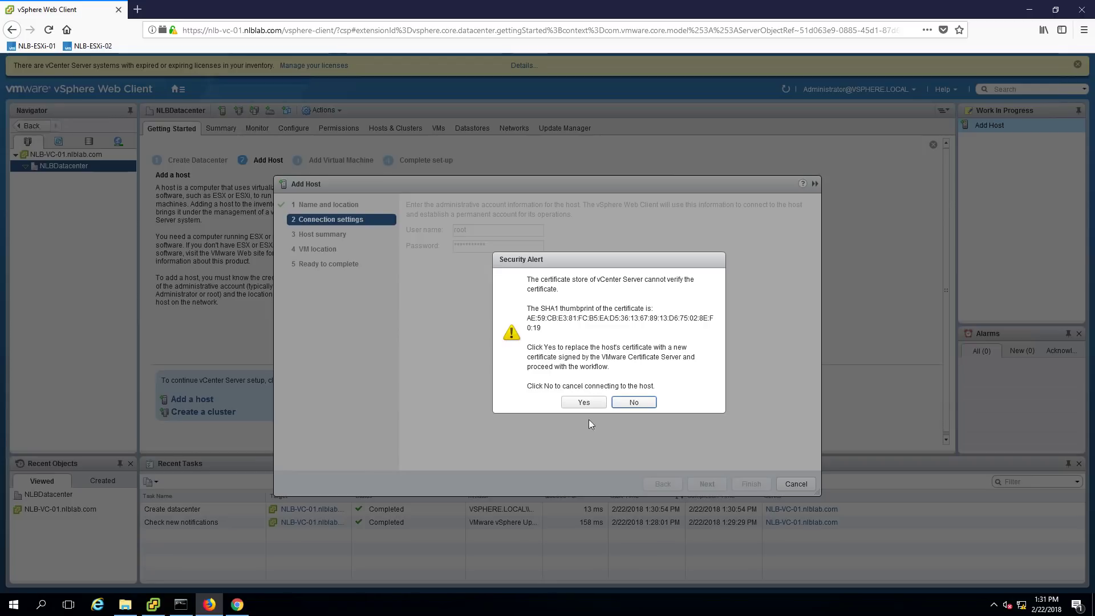
Accept replacing the host's certificate and continue past the host summary
{"action": "left_click", "coordinate": [575, 402]}
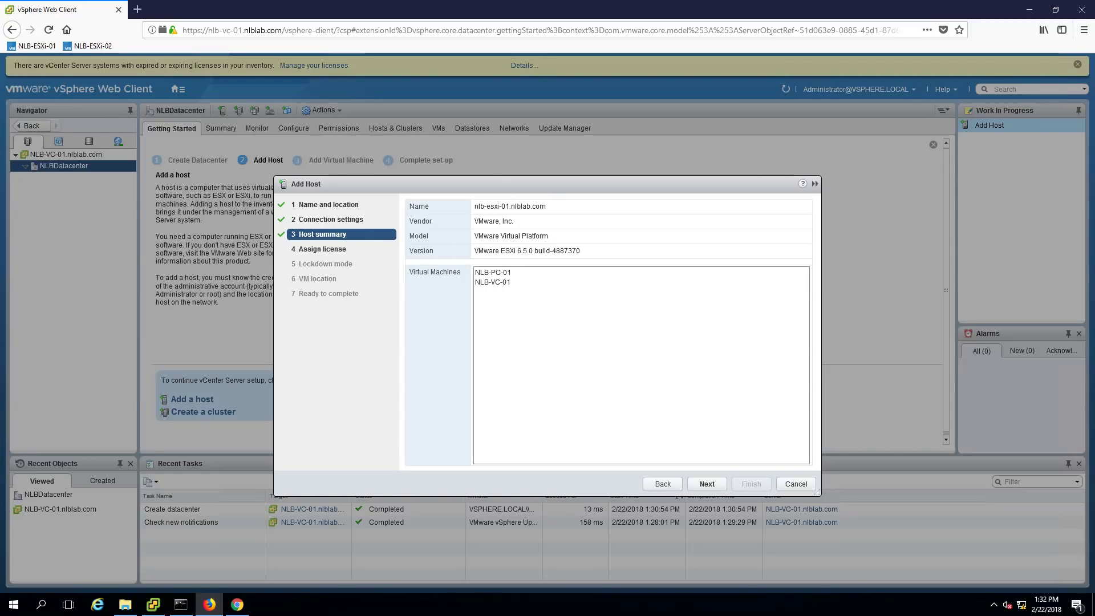
{"action": "left_click", "coordinate": [707, 484]}
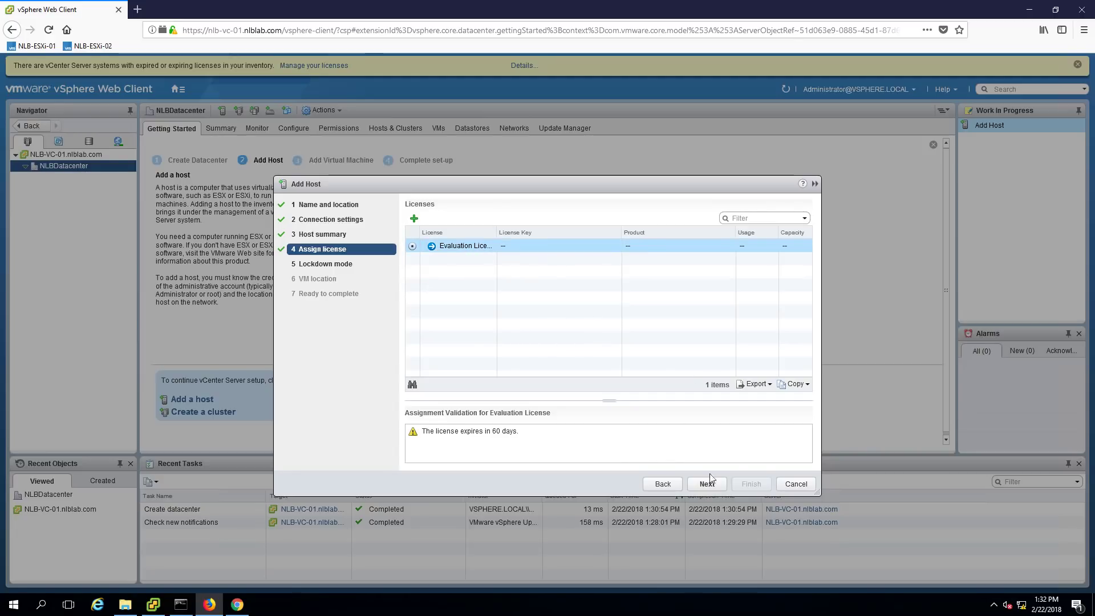
Finish adding the host with Evaluation License, lockdown mode disabled and NLBDatacenter as VM location
{"action": "left_click", "coordinate": [720, 489]}
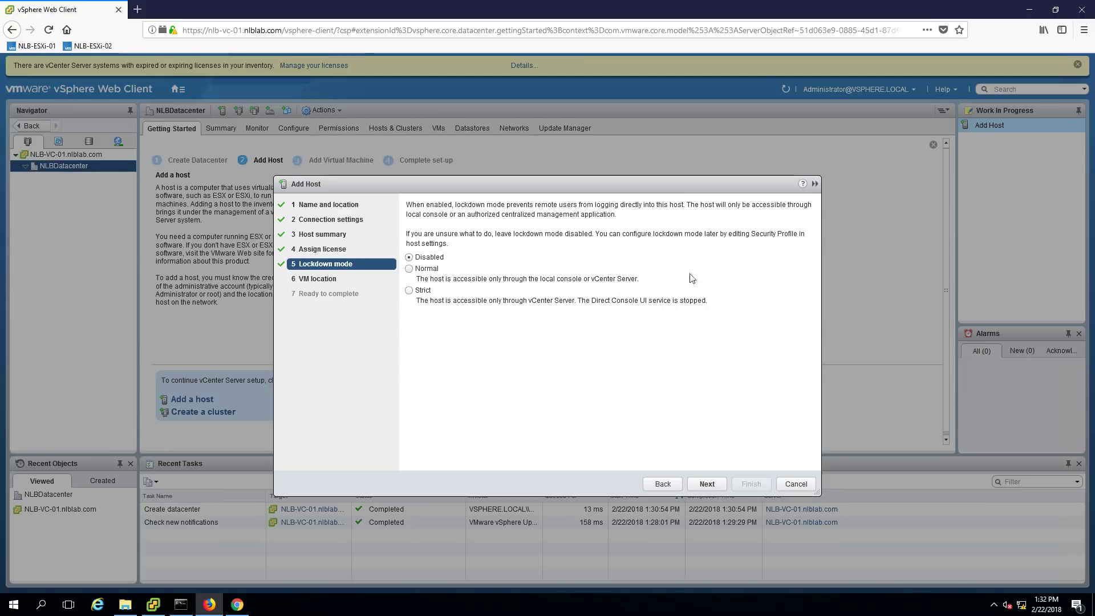
{"action": "left_click", "coordinate": [707, 489]}
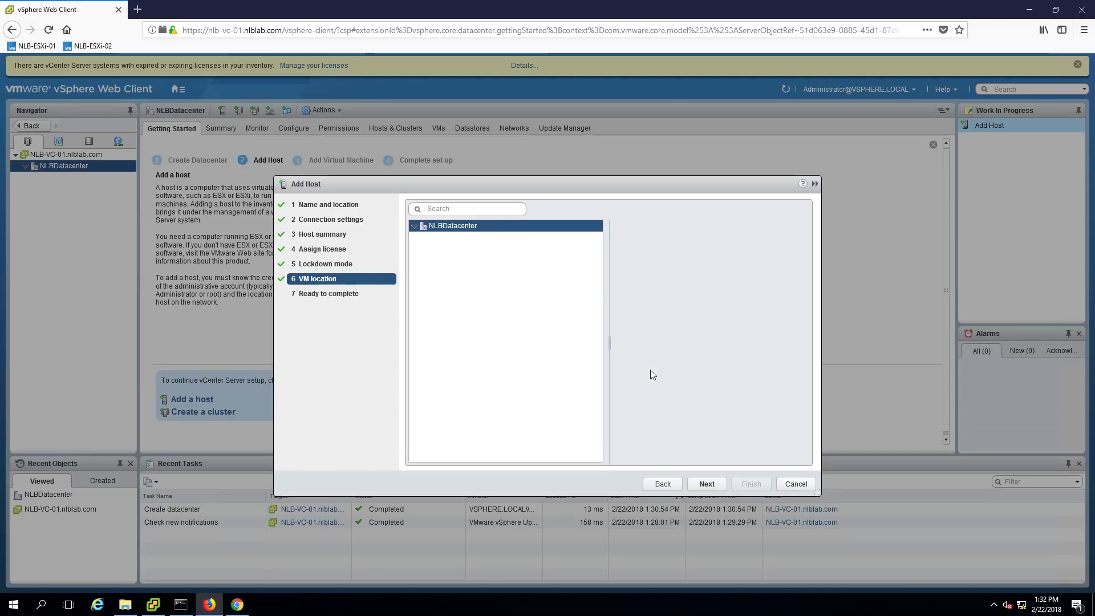
{"action": "left_click", "coordinate": [716, 489]}
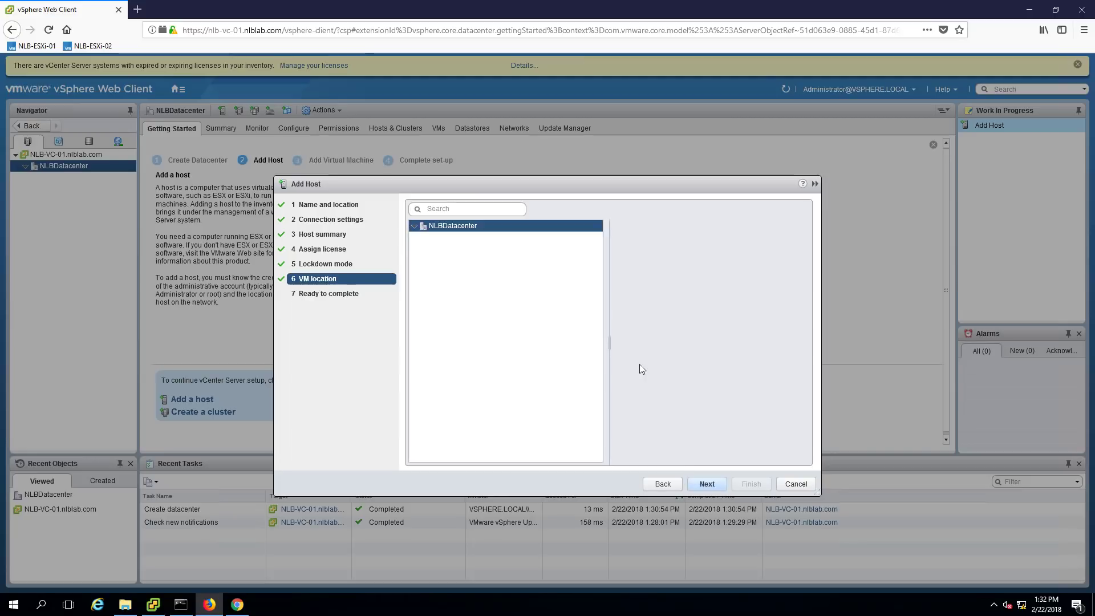
{"action": "left_click", "coordinate": [751, 484]}
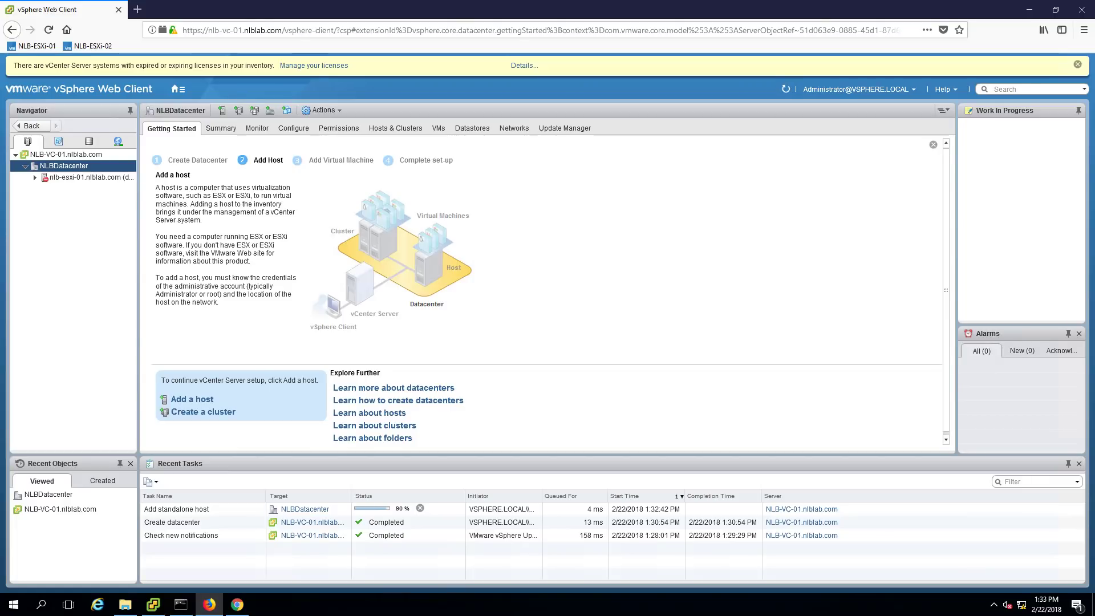
Reopen the Add Host wizard on NLBDatacenter after cancelling a first attempt
{"action": "right_click", "coordinate": [78, 170]}
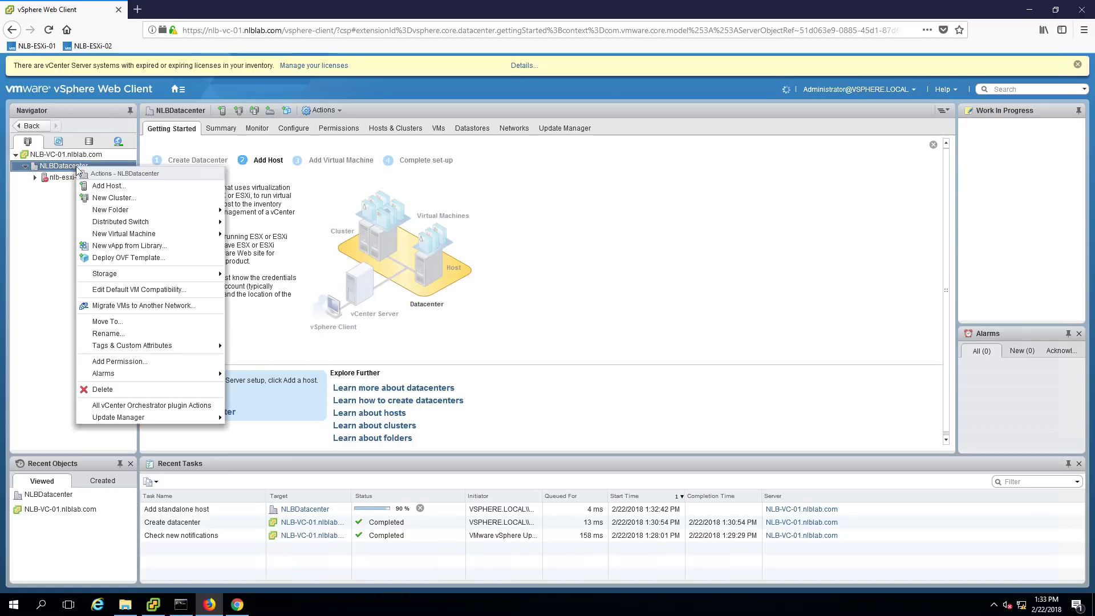
{"action": "left_click", "coordinate": [104, 192]}
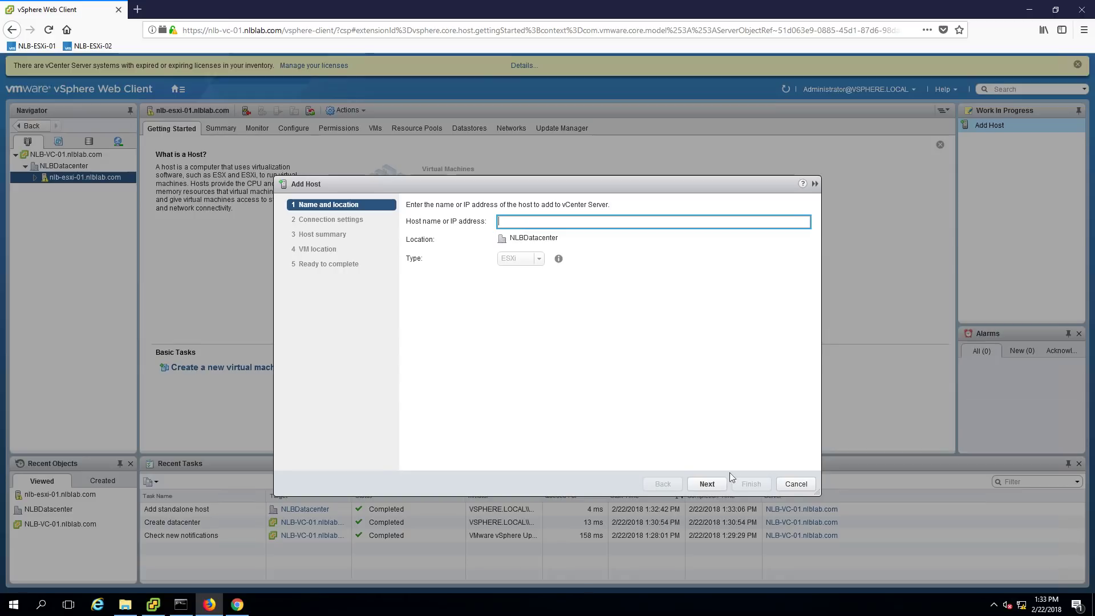
{"action": "left_click", "coordinate": [795, 484]}
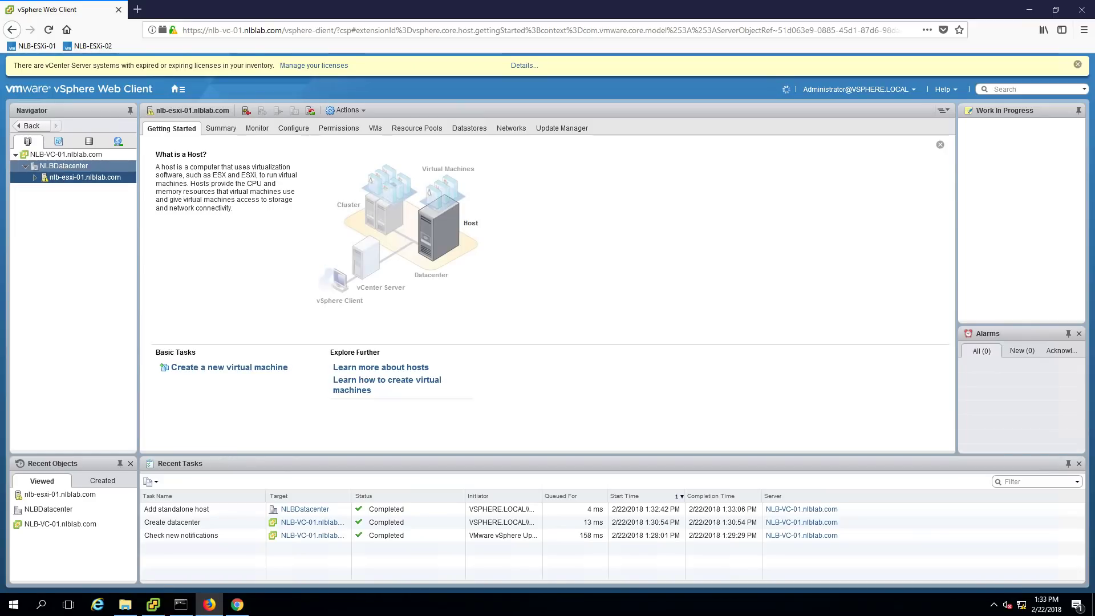
{"action": "right_click", "coordinate": [64, 167]}
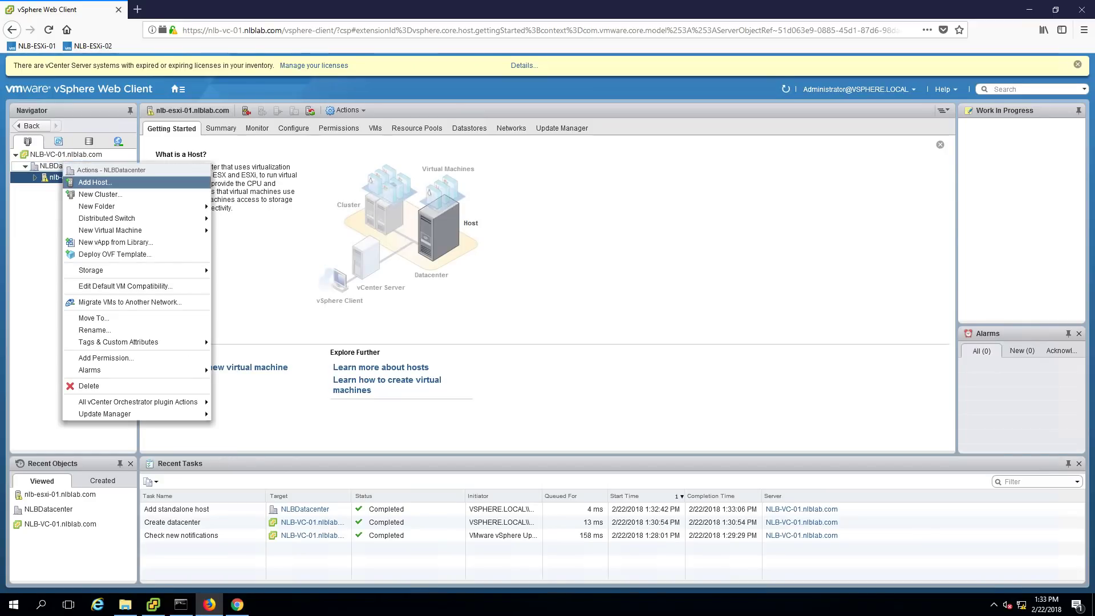
{"action": "left_click", "coordinate": [94, 181]}
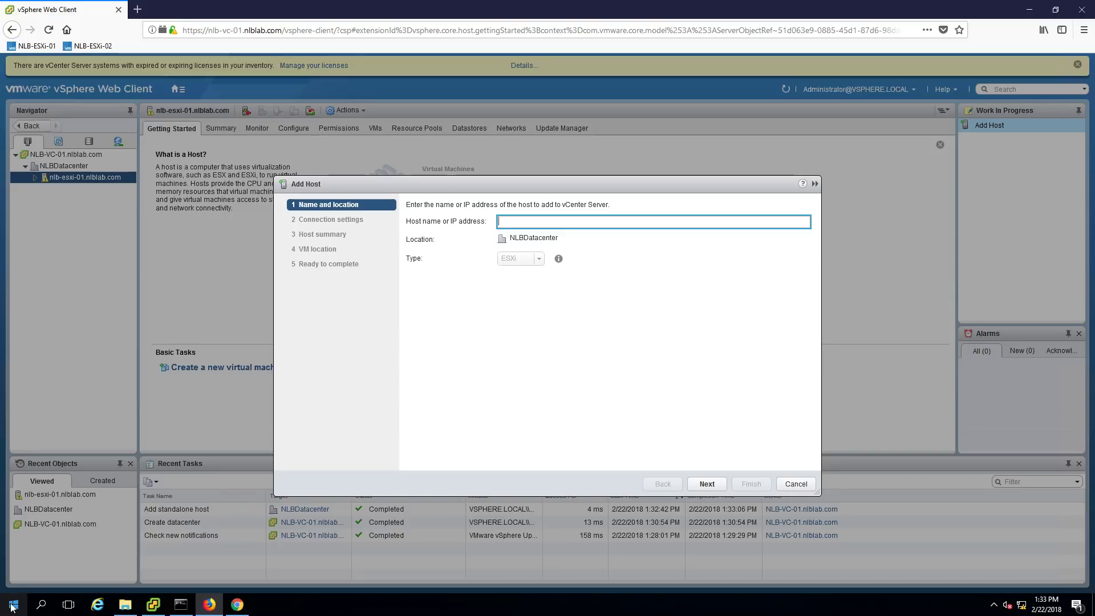
{"action": "right_click", "coordinate": [11, 608]}
Open and dismiss the Windows Run prompt, leaving stray 'cmd' text
{"action": "left_click", "coordinate": [36, 548]}
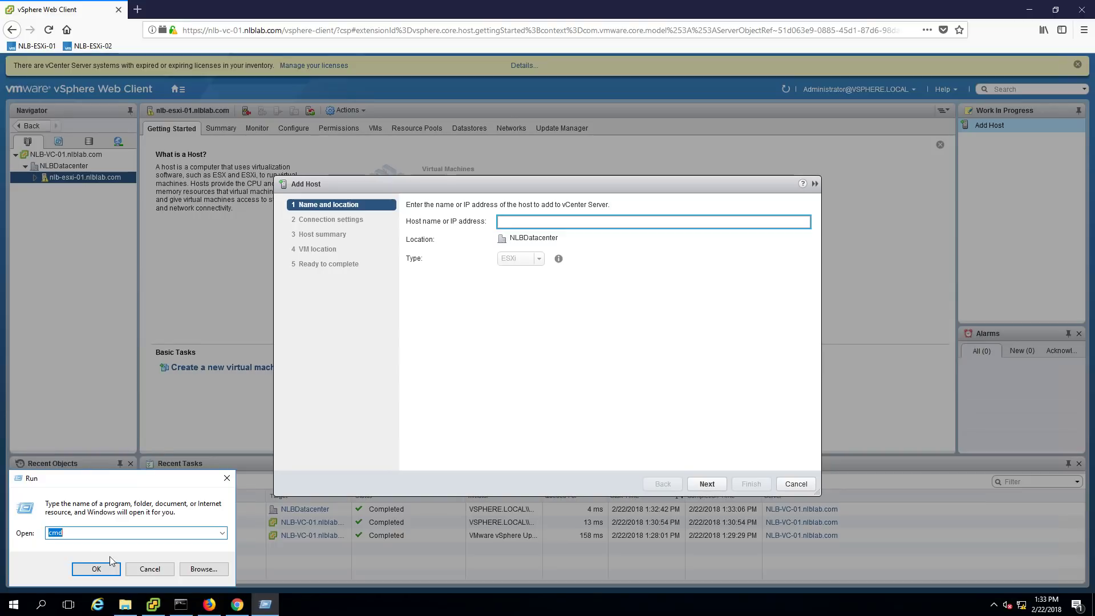
{"action": "left_click", "coordinate": [150, 568]}
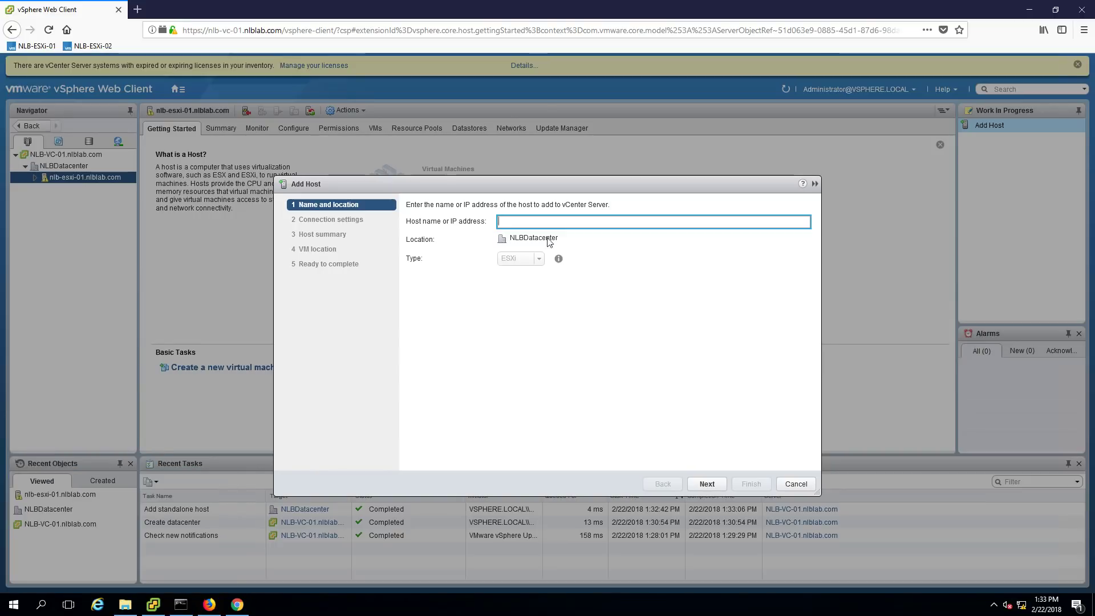
{"action": "type", "text": "cmd"}
Replace the stray text with host name nlb-esxi-02.nlblab.com and continue to connection settings
{"action": "key", "text": "ctrl+a"}
{"action": "type", "text": "nlb"}
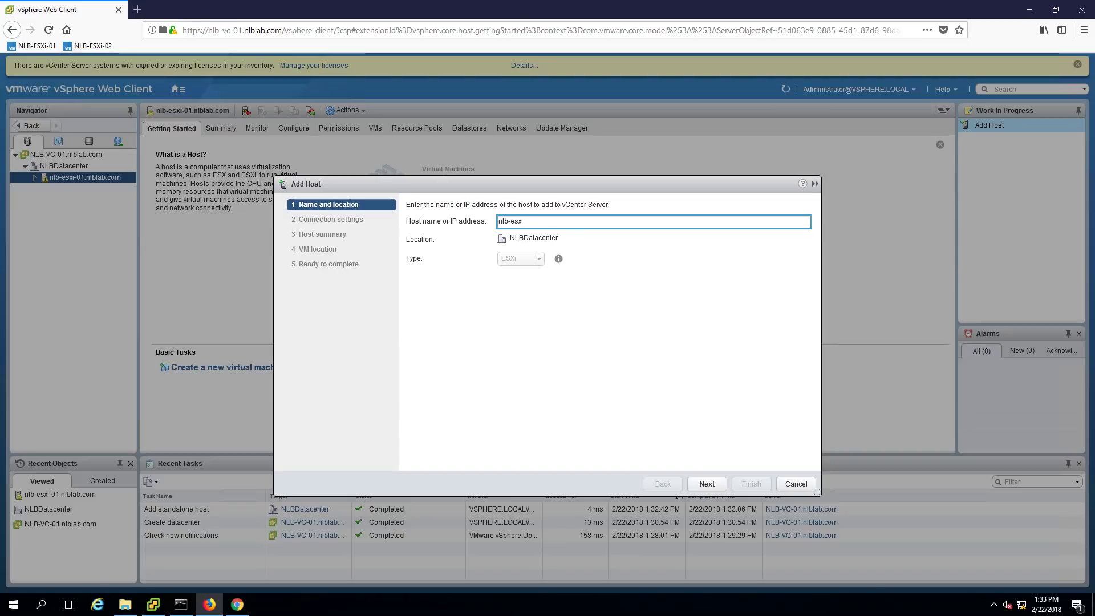
{"action": "type", "text": "nlblab.com"}
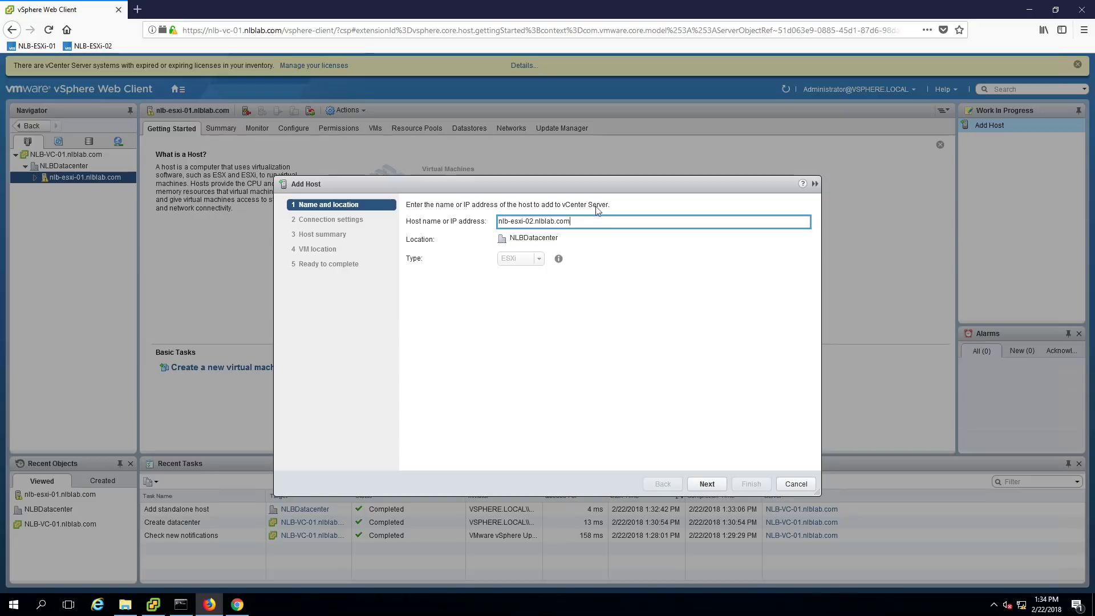
{"action": "left_click", "coordinate": [708, 483]}
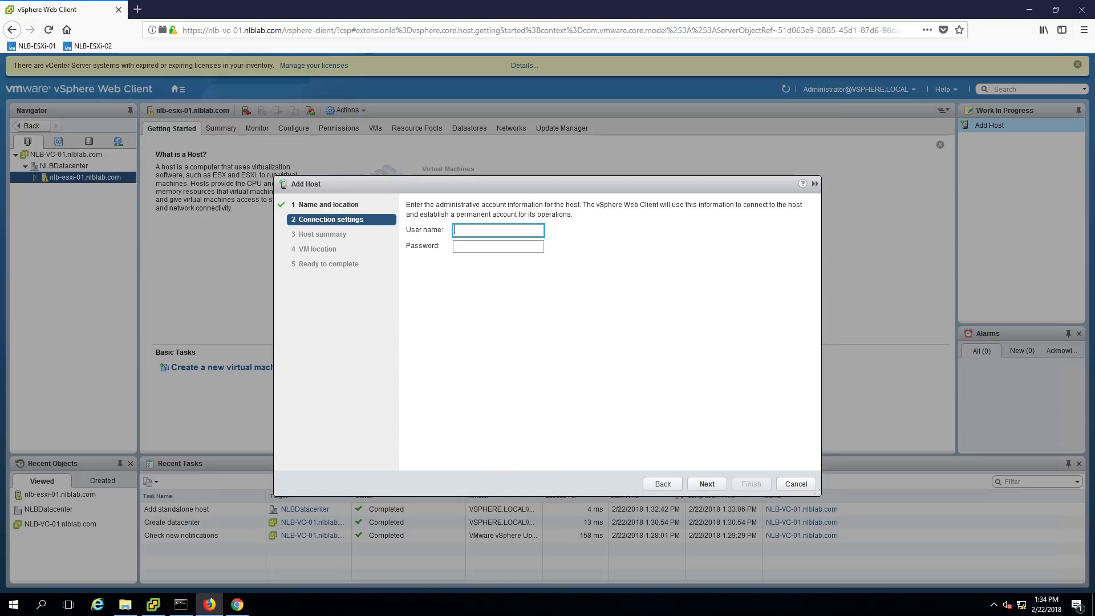
{"action": "key", "text": "Tab"}
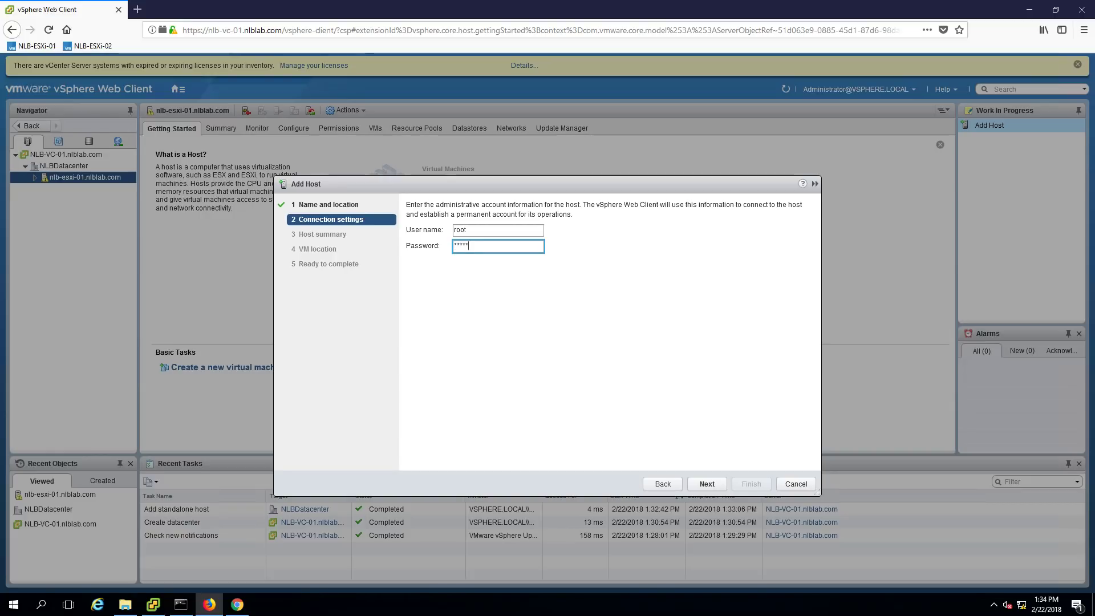
Submit the root credentials, accept the certificate replacement and pass the host summary
{"action": "left_click", "coordinate": [698, 484]}
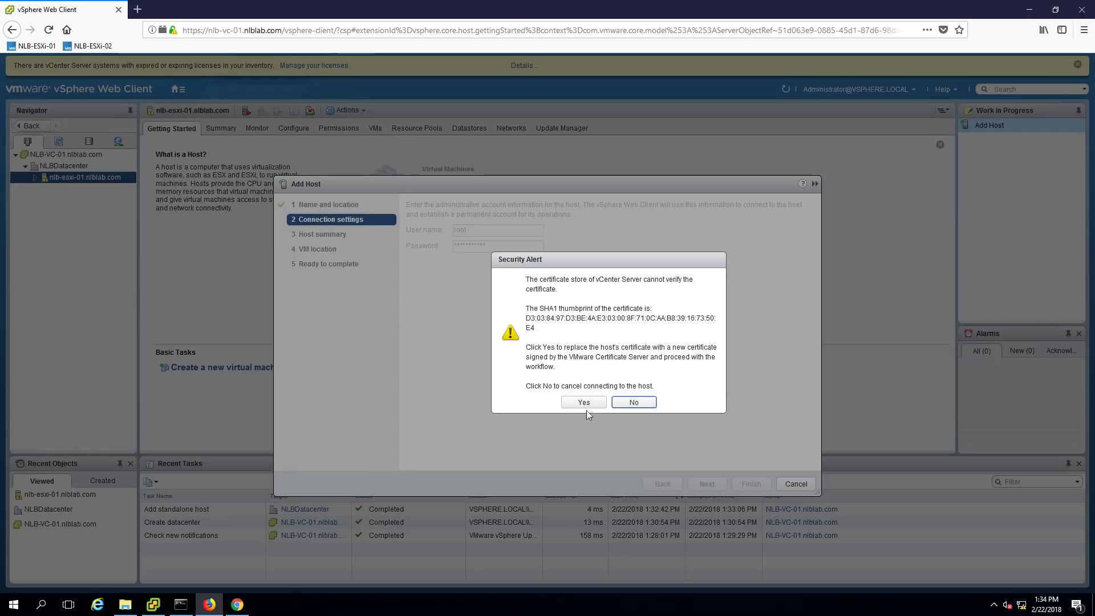
{"action": "left_click", "coordinate": [577, 405]}
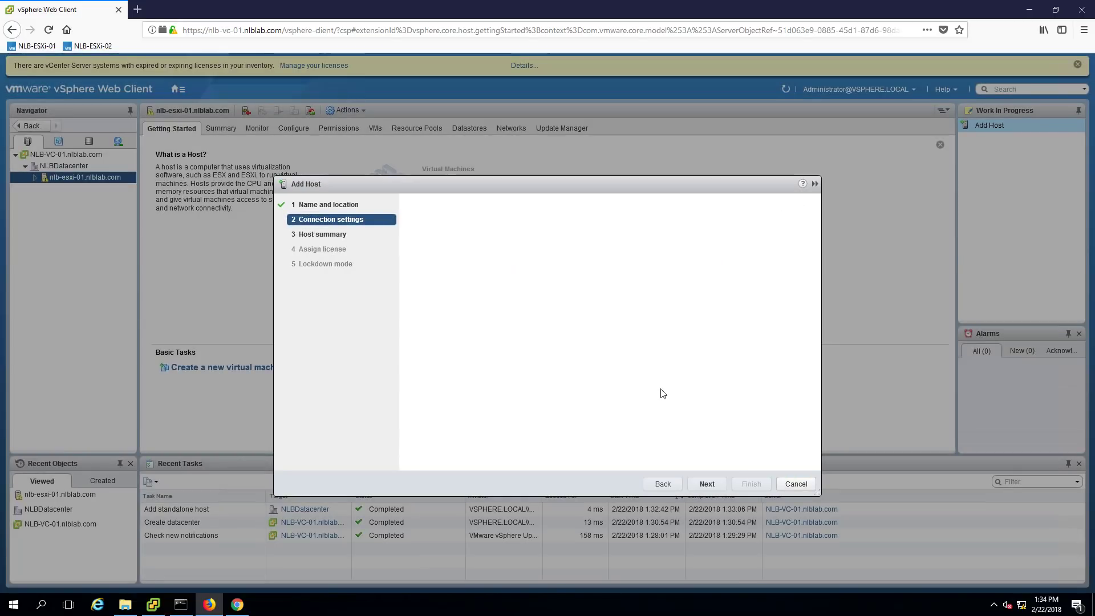
{"action": "left_click", "coordinate": [707, 484]}
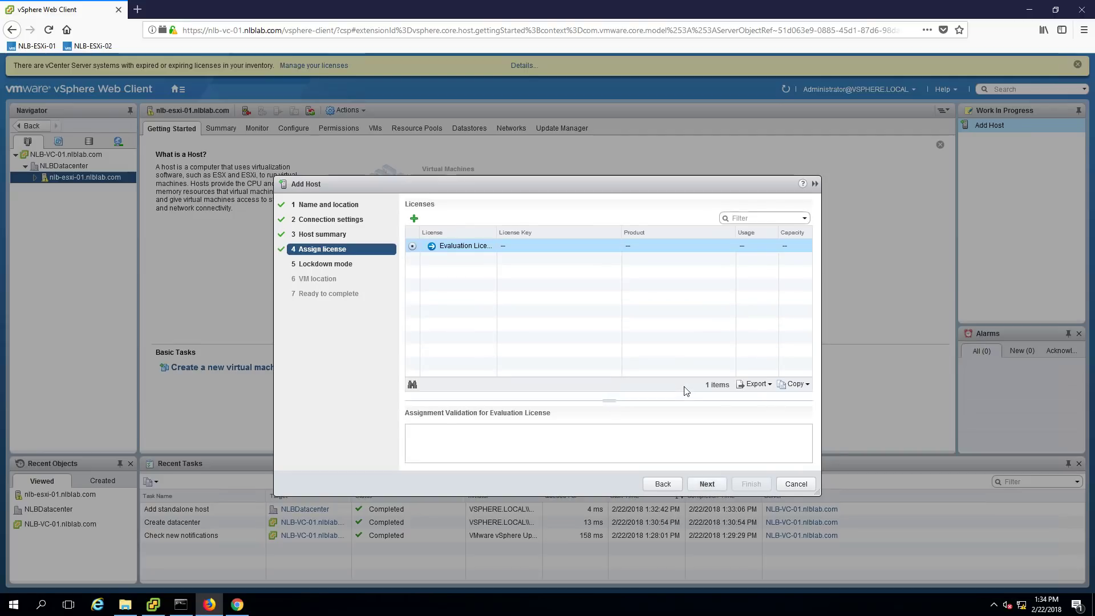
Finish with Evaluation License, lockdown mode disabled and NLBDatacenter as VM location
{"action": "key", "text": "Return"}
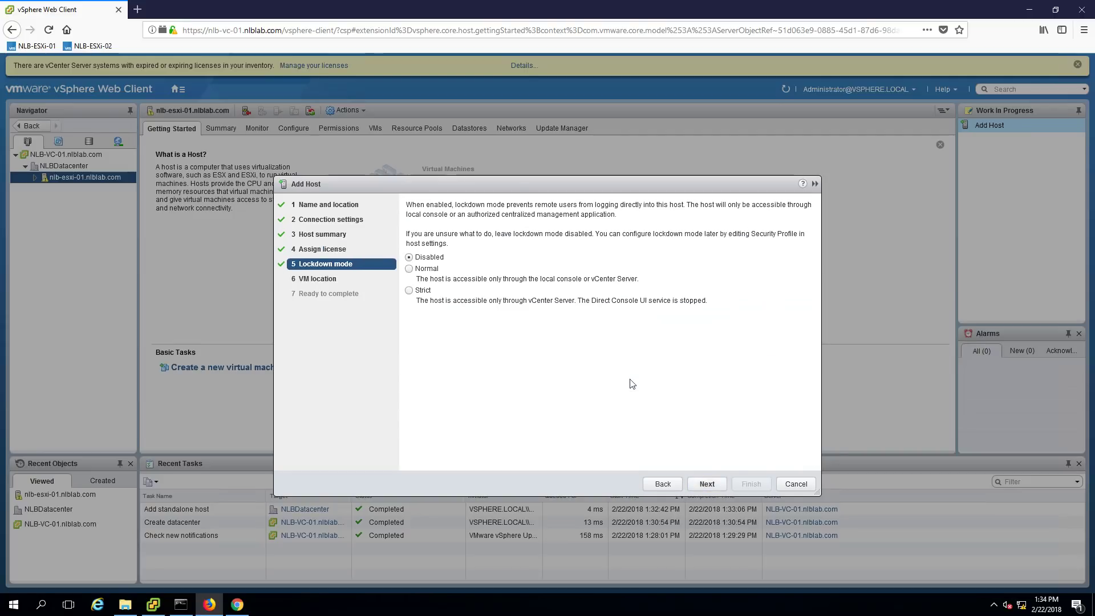
{"action": "left_click", "coordinate": [707, 483]}
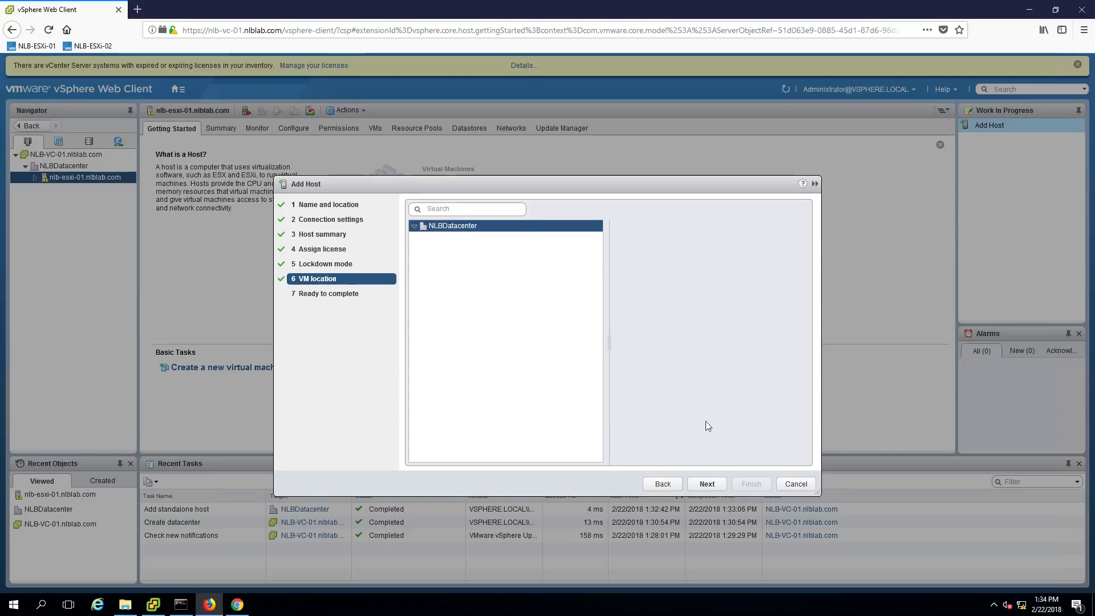
{"action": "left_click", "coordinate": [706, 483]}
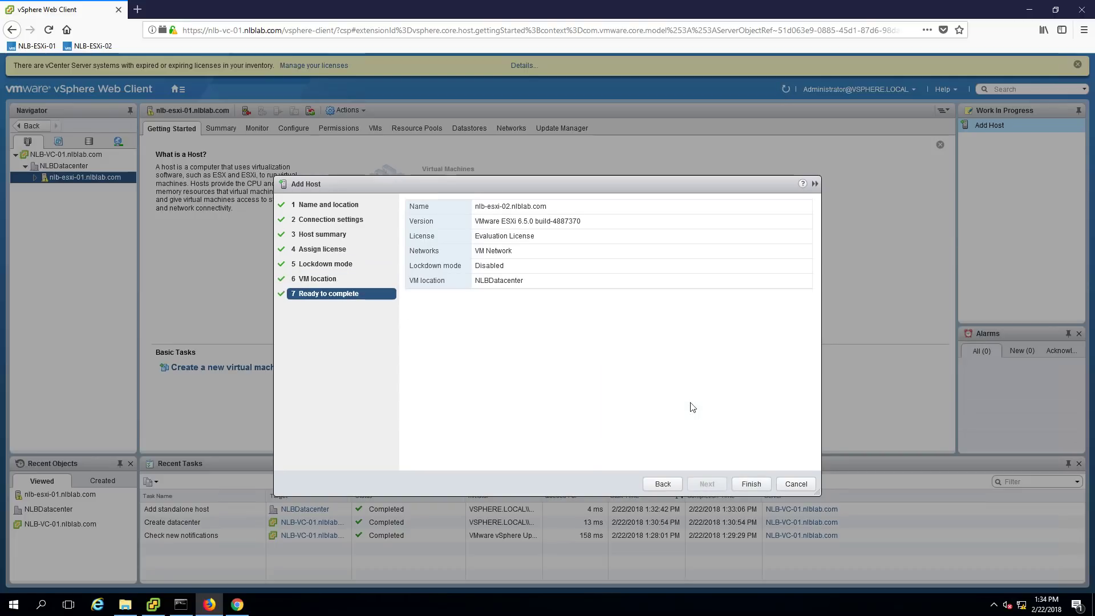
{"action": "left_click", "coordinate": [751, 484]}
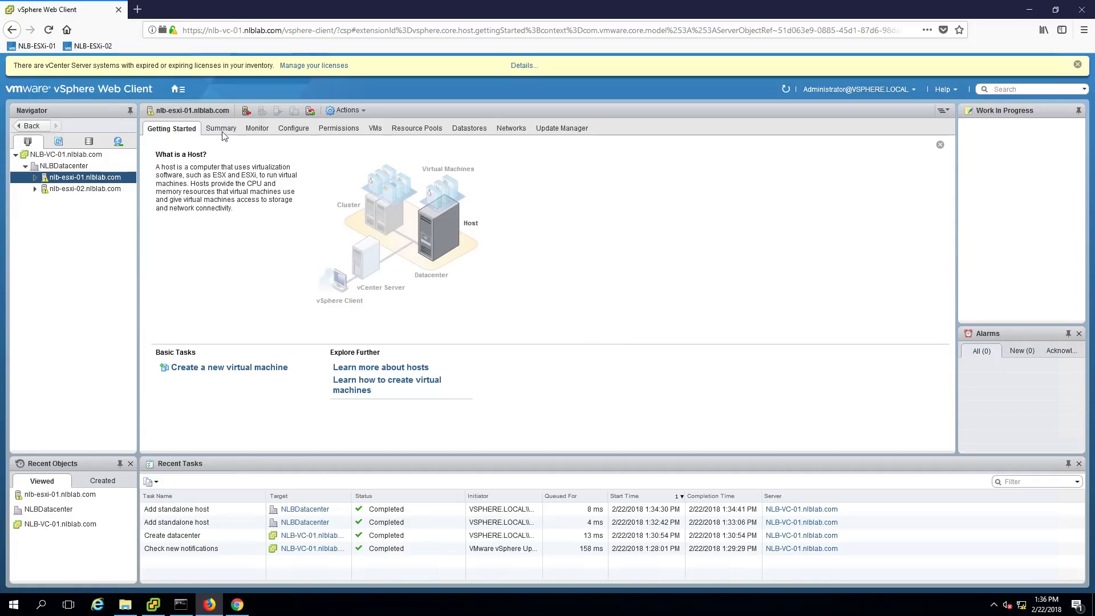
Show nlb-esxi-01.nlblab.com's System > Time Configuration, with NTP client disabled and stopped
{"action": "left_click", "coordinate": [223, 129]}
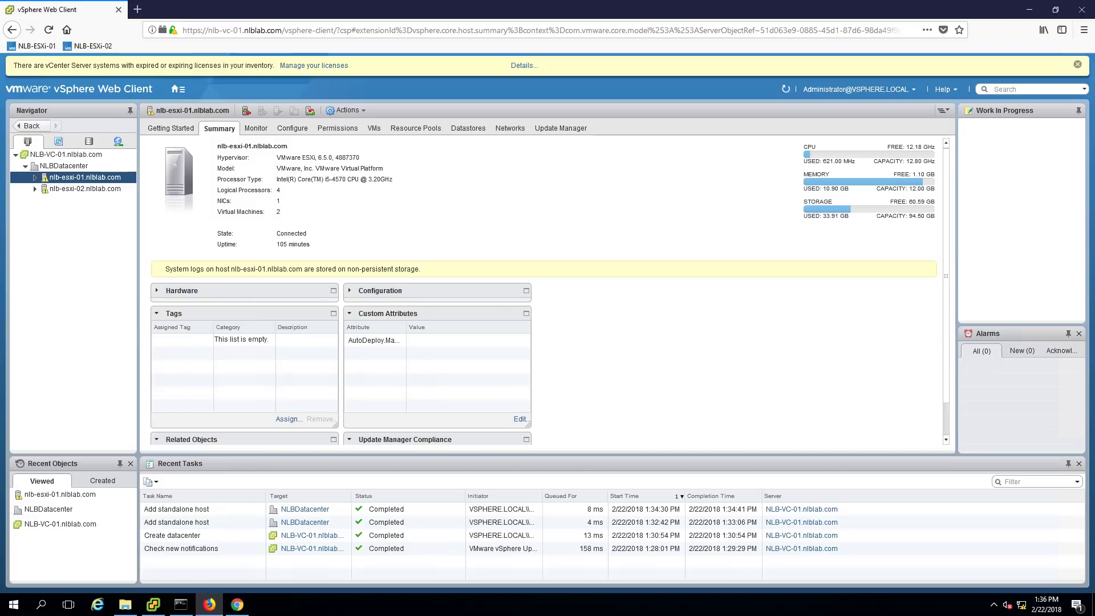
{"action": "left_click", "coordinate": [283, 132]}
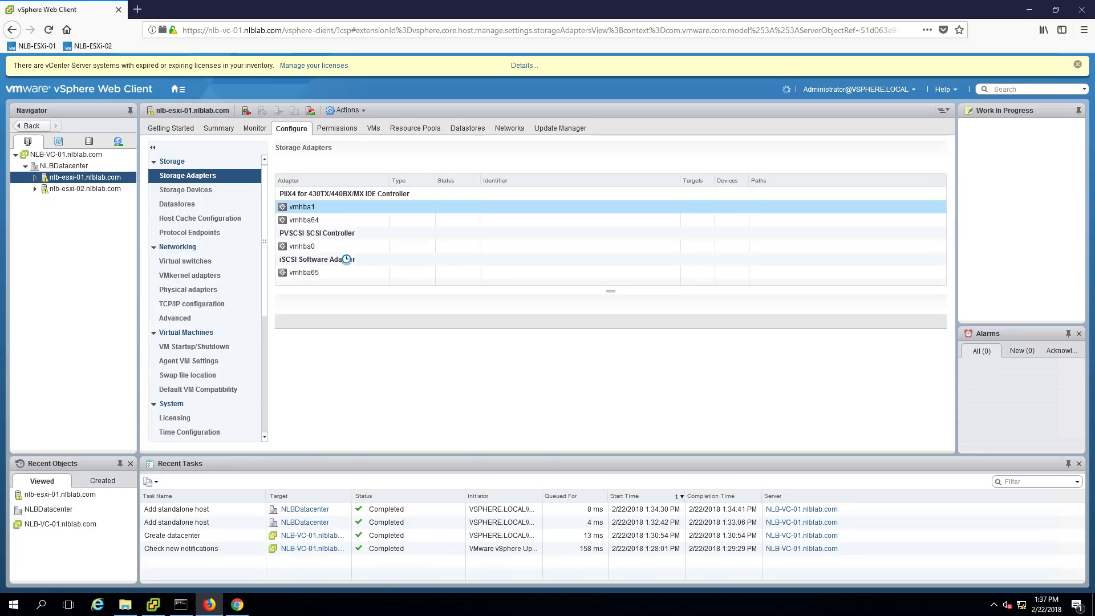
{"action": "scroll", "coordinate": [207, 353], "scroll_direction": "down", "scroll_amount": 5}
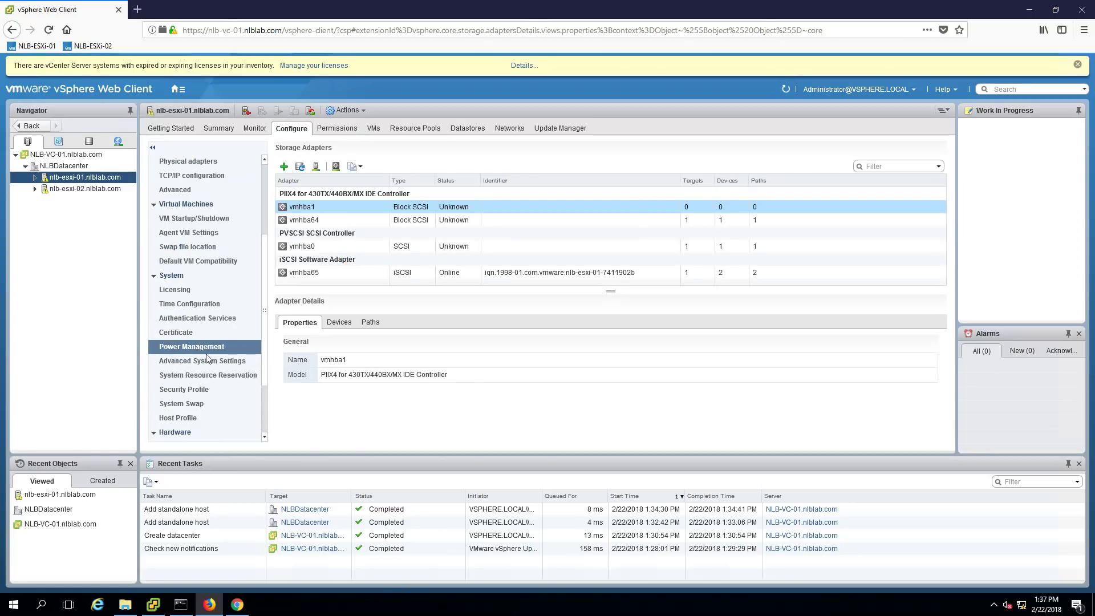
{"action": "left_click", "coordinate": [201, 305]}
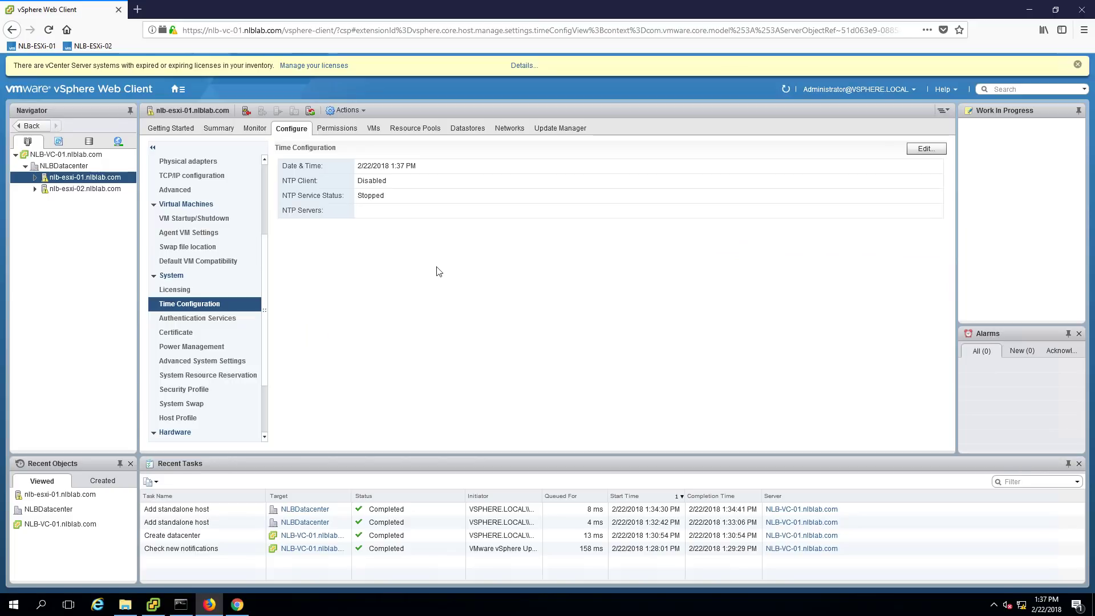
Switch the host to NTP server 10.0.0.1, start and stop with host, and start the service
{"action": "left_click", "coordinate": [934, 153]}
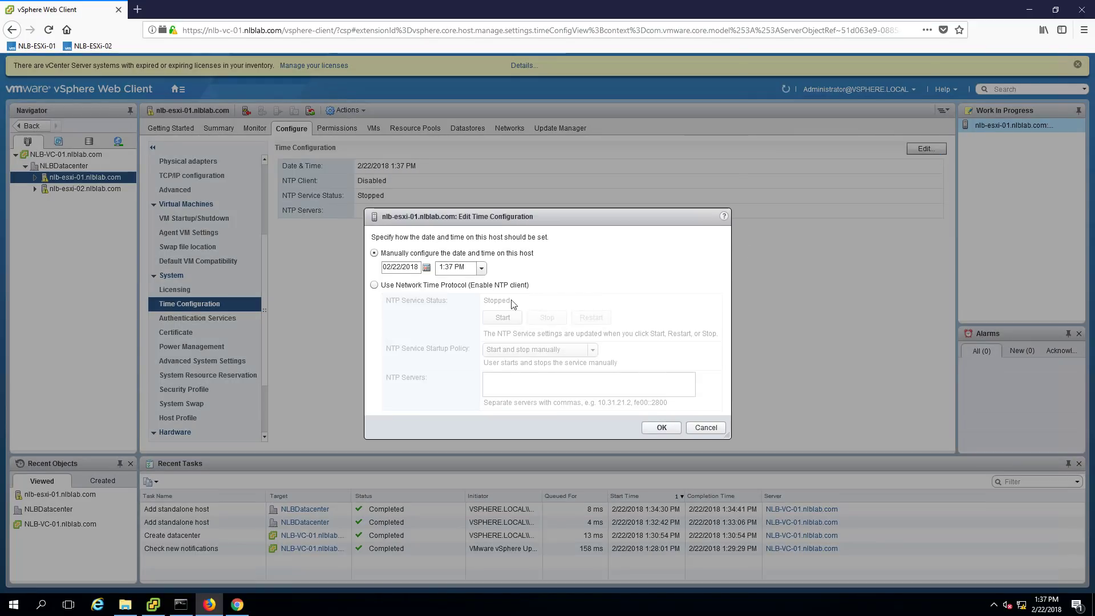
{"action": "left_click", "coordinate": [396, 288]}
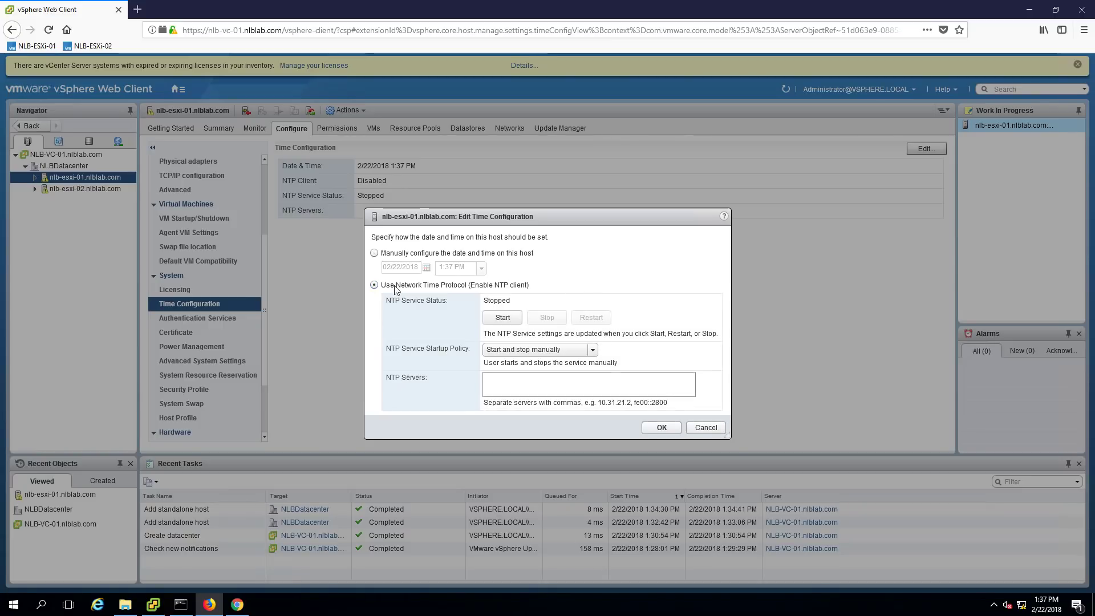
{"action": "left_click", "coordinate": [513, 383]}
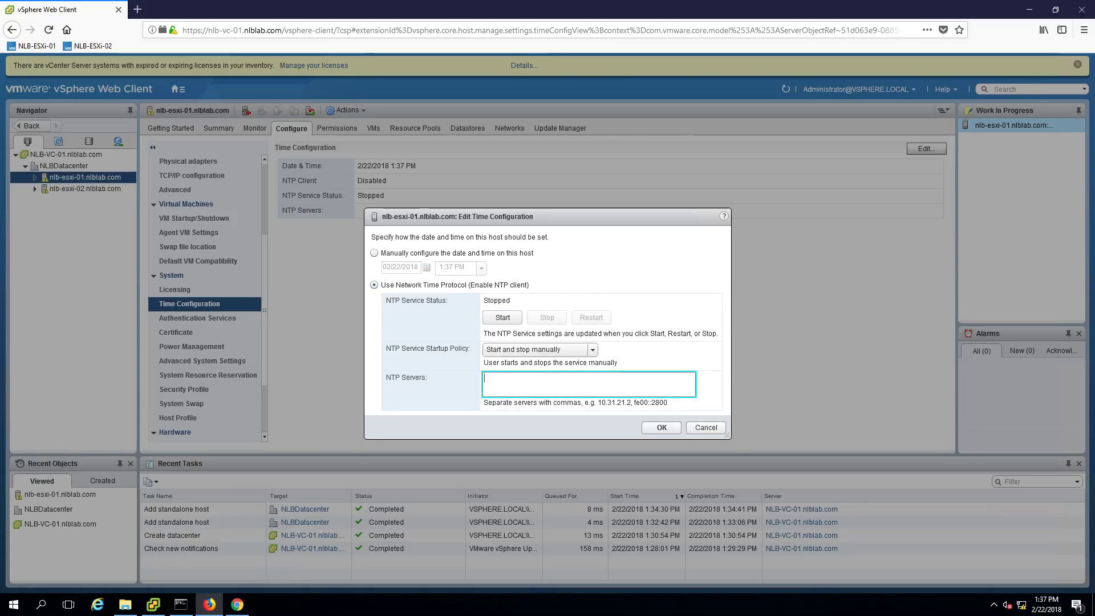
{"action": "type", "text": "10.0.0.1"}
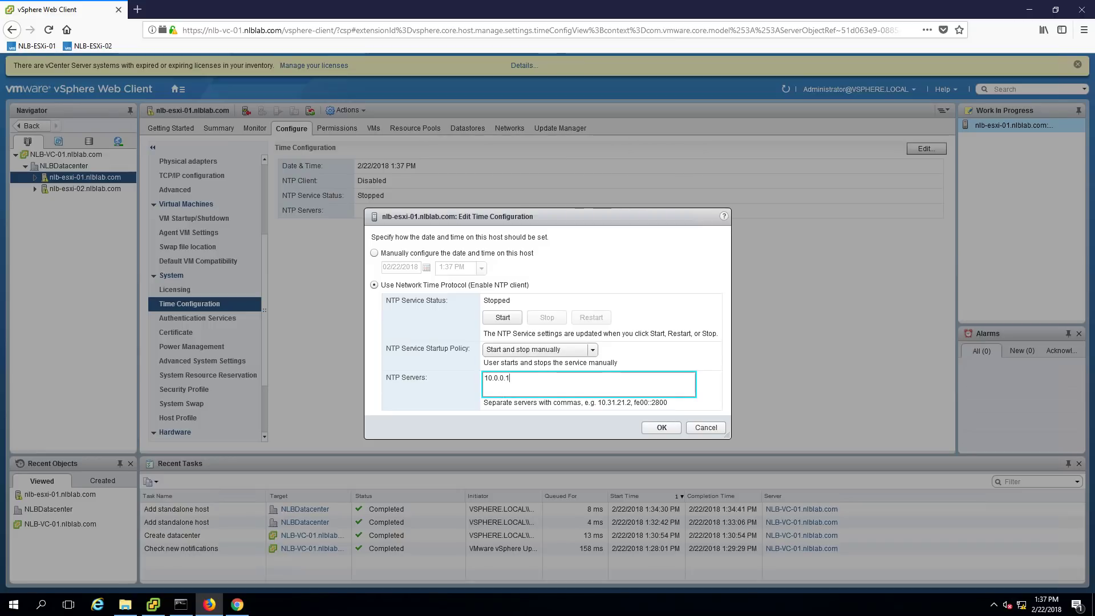
{"action": "left_click", "coordinate": [593, 350]}
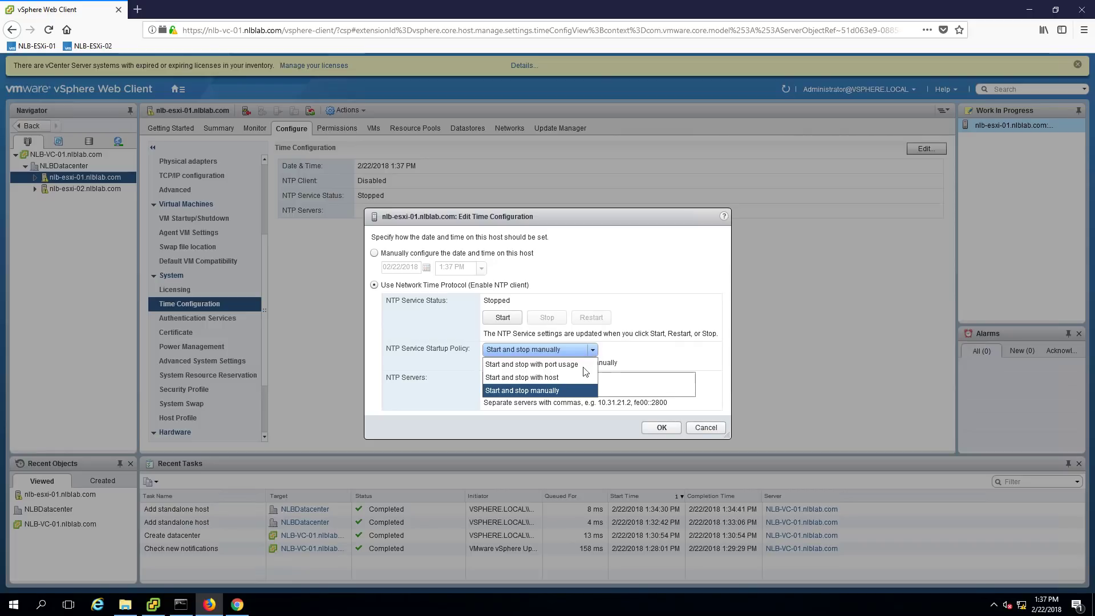
{"action": "left_click", "coordinate": [559, 377]}
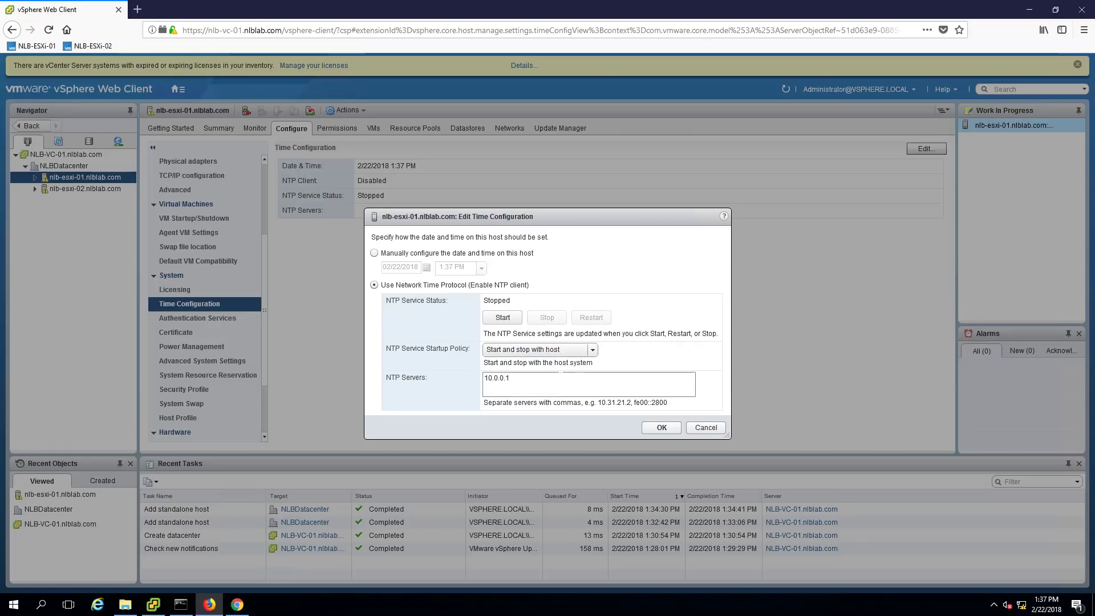
{"action": "left_click", "coordinate": [512, 318]}
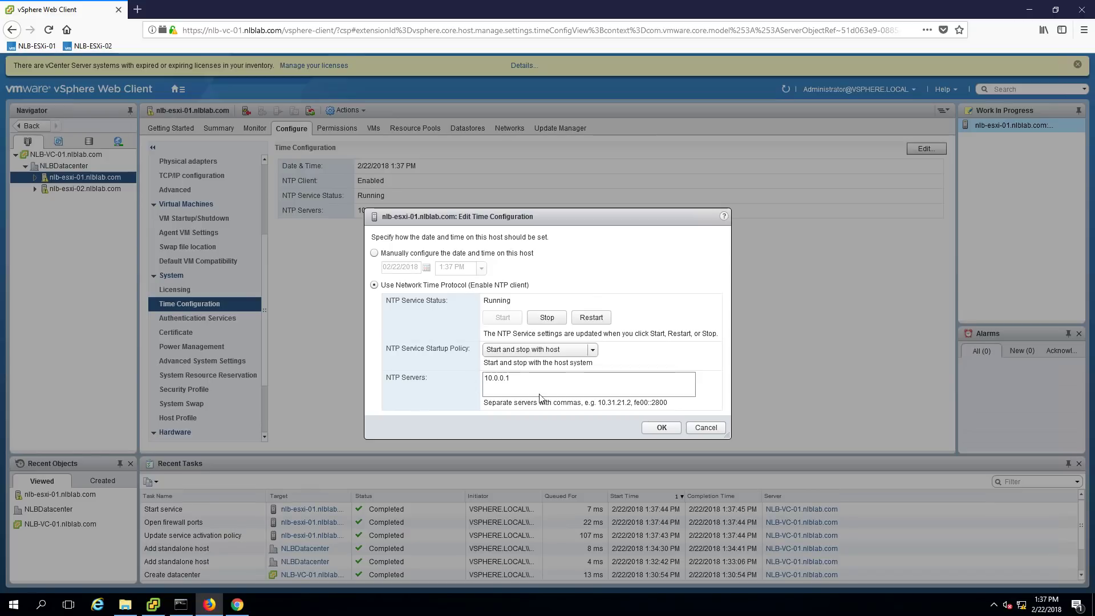
{"action": "left_click", "coordinate": [663, 431]}
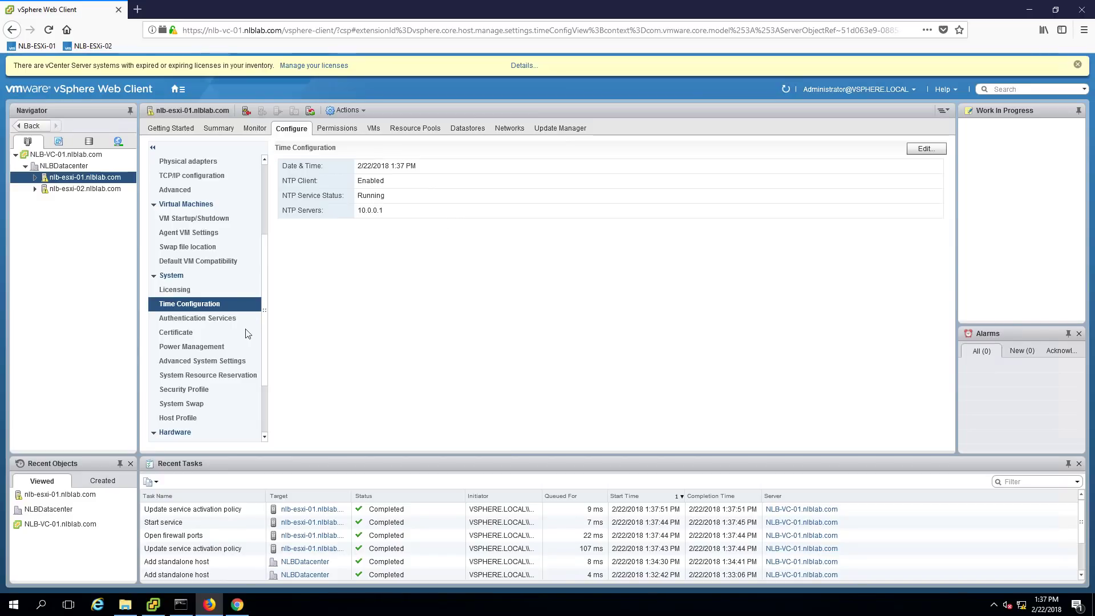
Set nlb-esxi-02 to NTP server 10.0.0.1, start and stop with host, with the service running
{"action": "left_click", "coordinate": [70, 189]}
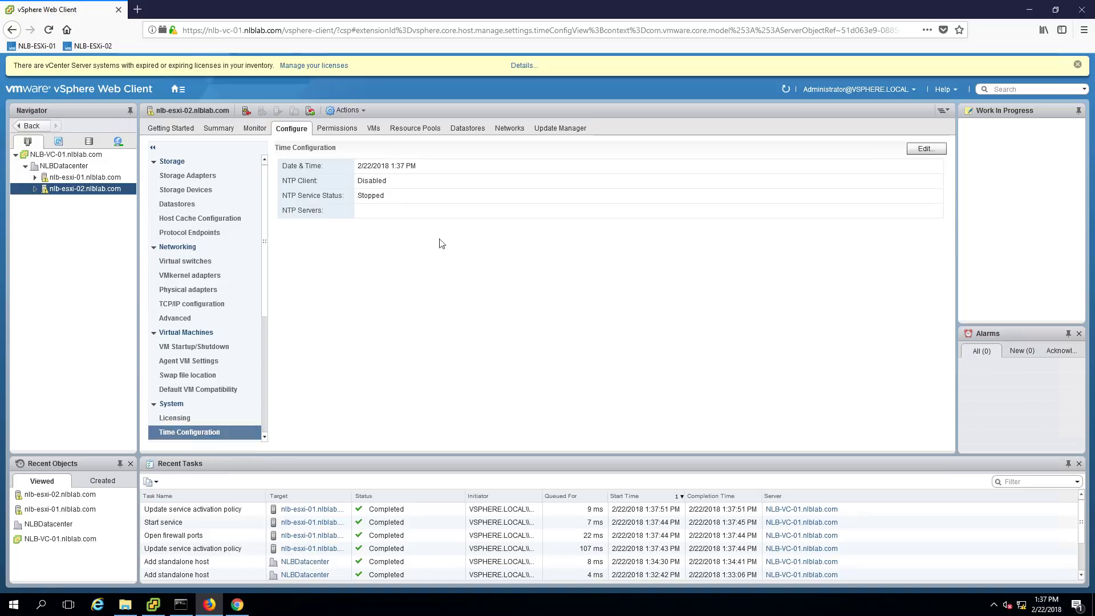
{"action": "left_click", "coordinate": [925, 149]}
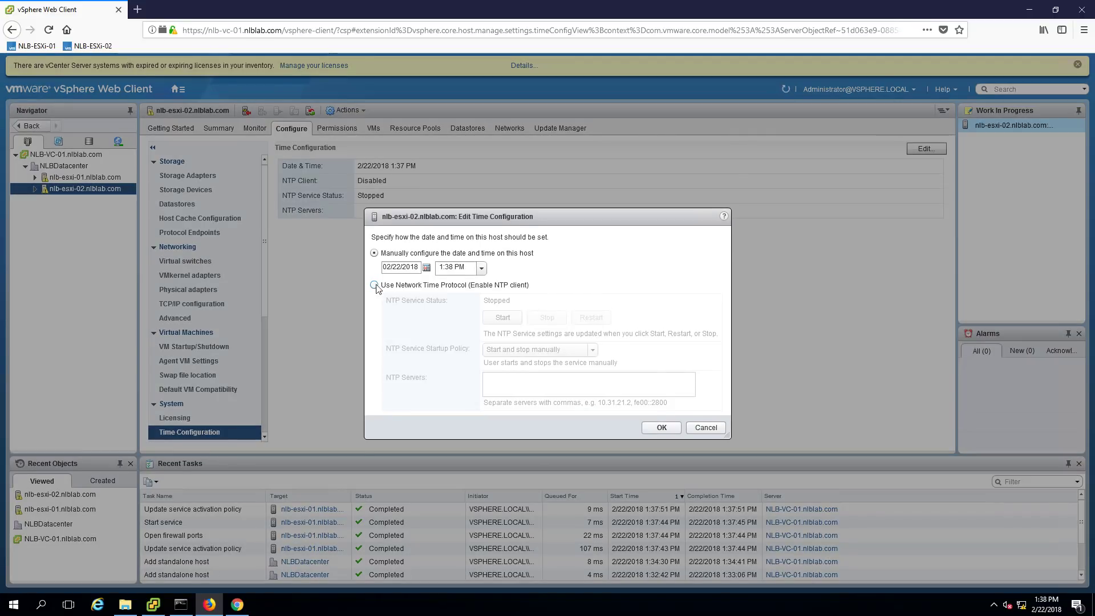
{"action": "left_click", "coordinate": [374, 285]}
{"action": "left_click", "coordinate": [536, 349]}
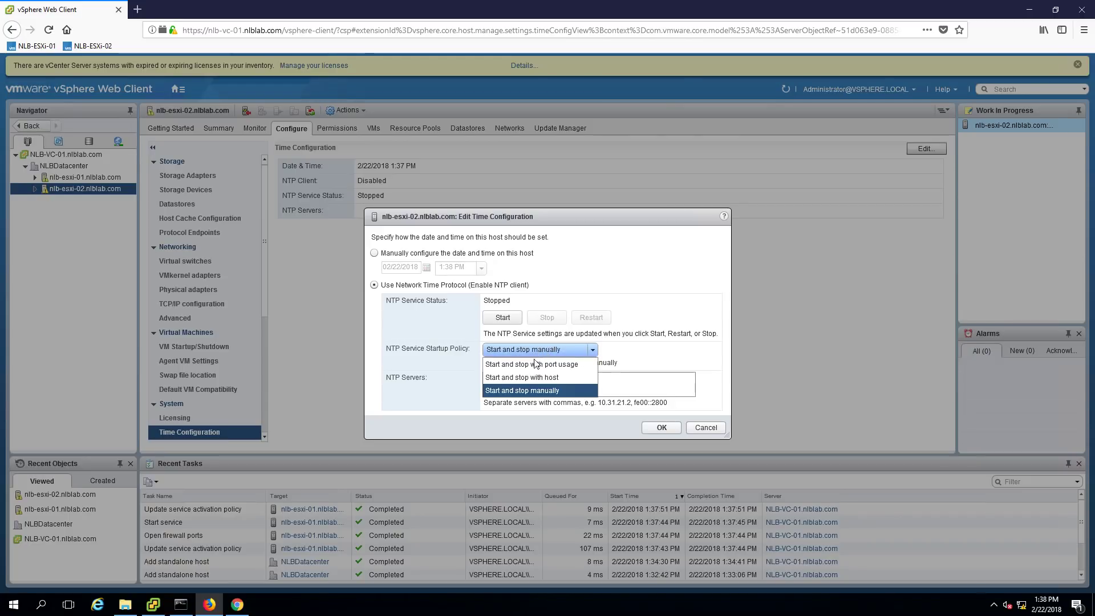
{"action": "left_click", "coordinate": [533, 377]}
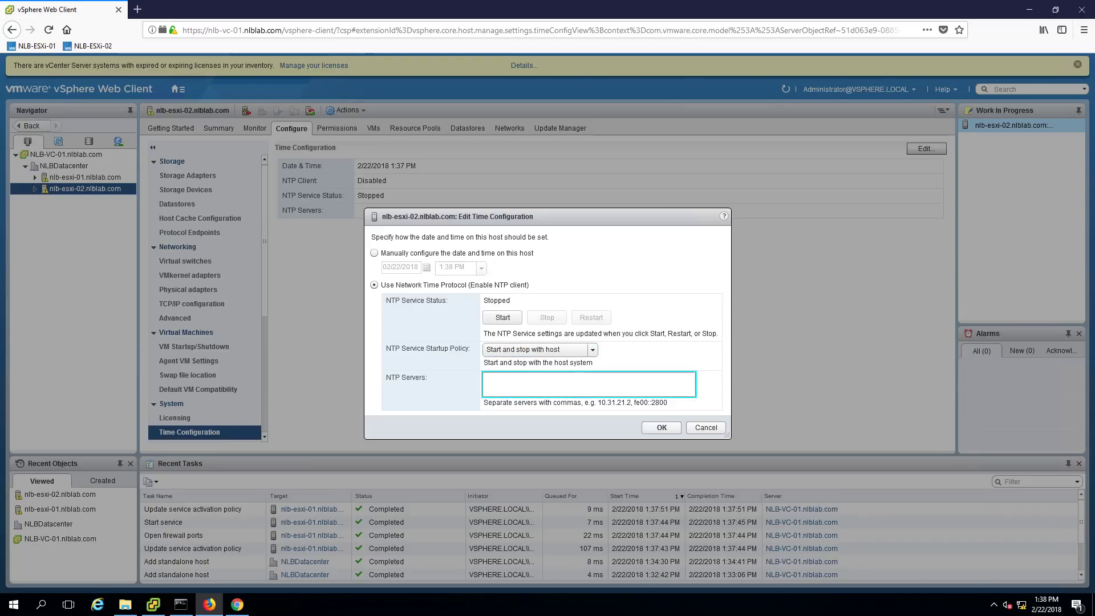
{"action": "type", "text": "10.0.0"}
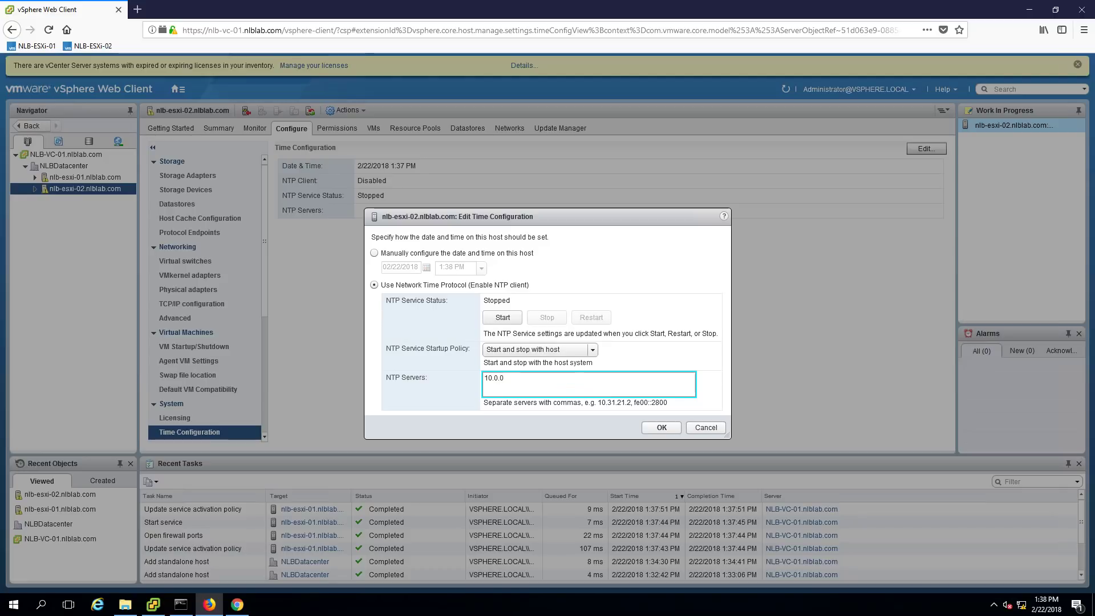
{"action": "type", "text": ".1"}
{"action": "left_click", "coordinate": [503, 318]}
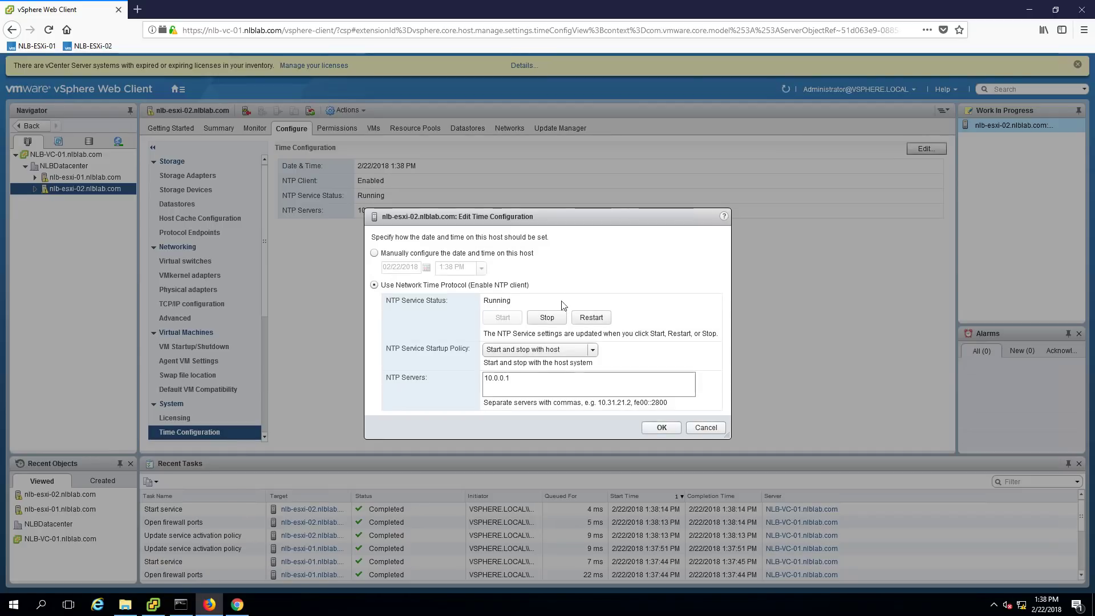
{"action": "left_click", "coordinate": [661, 428]}
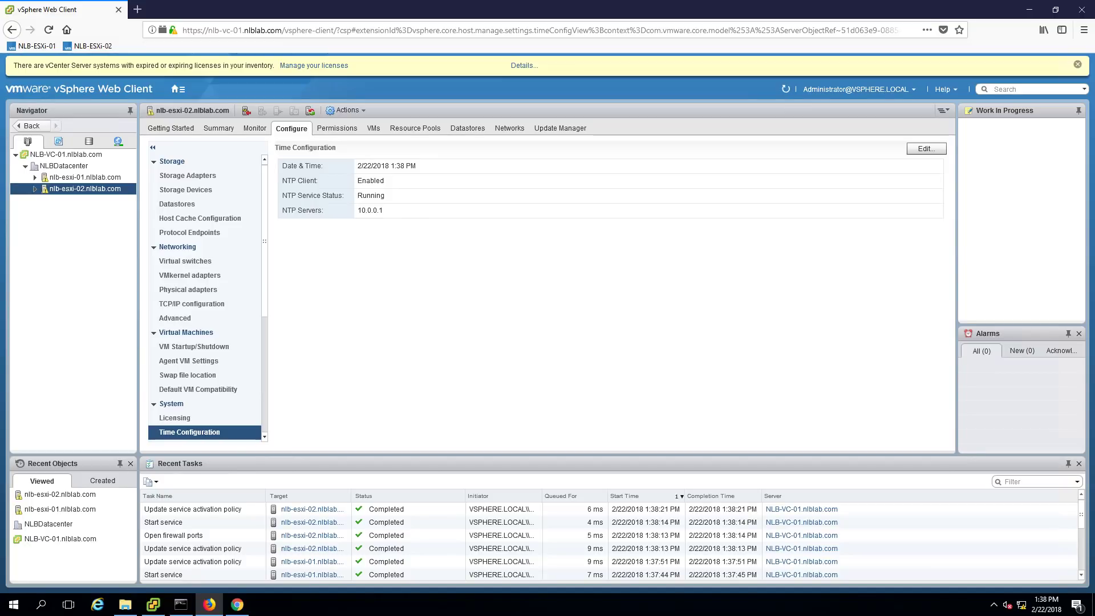
In a new tab, load the appliance address nlb-vc-01 on port 5480
{"action": "key", "text": "ctrl+t"}
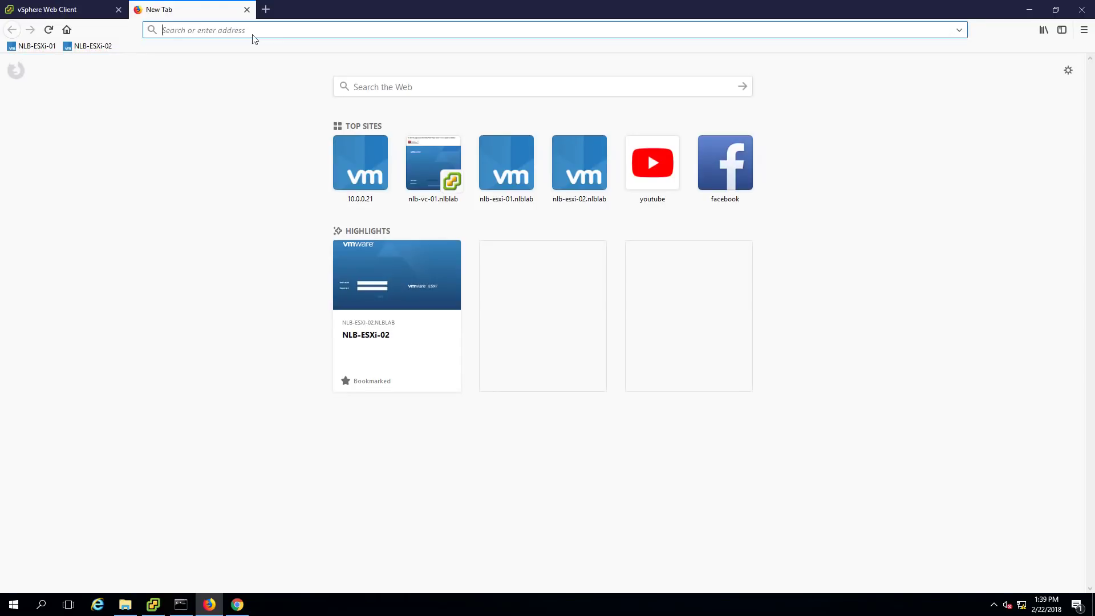
{"action": "type", "text": "http"}
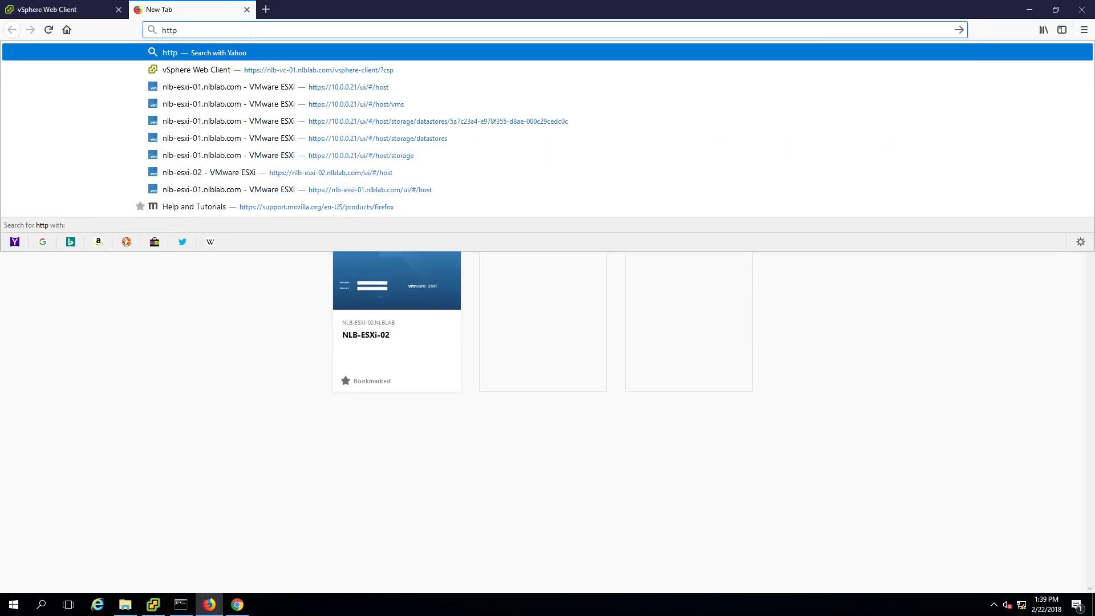
{"action": "type", "text": "://"}
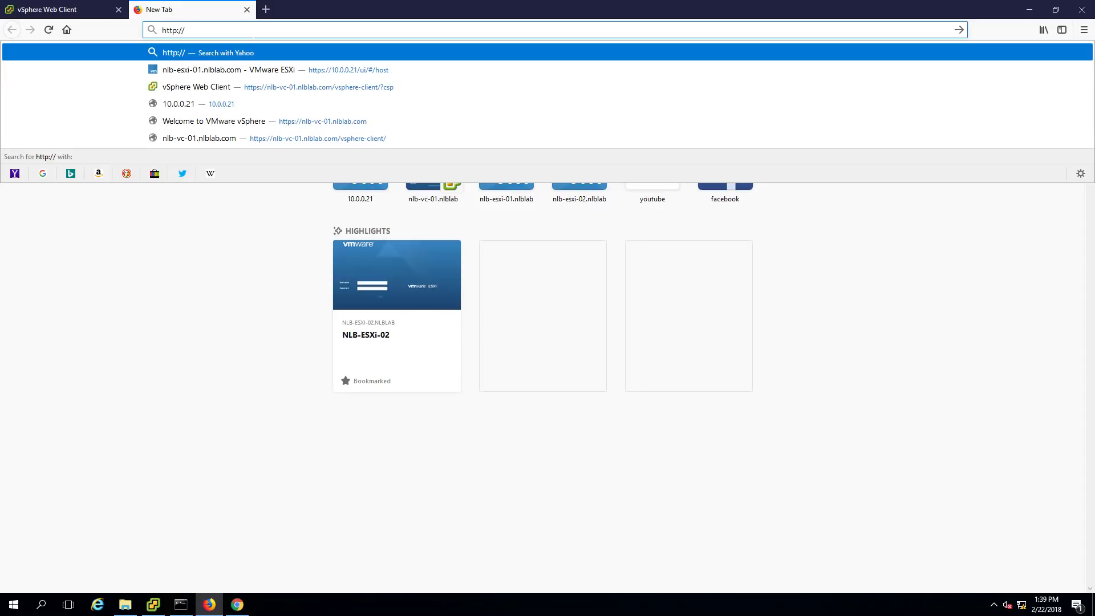
{"action": "type", "text": "nlb-vc-"}
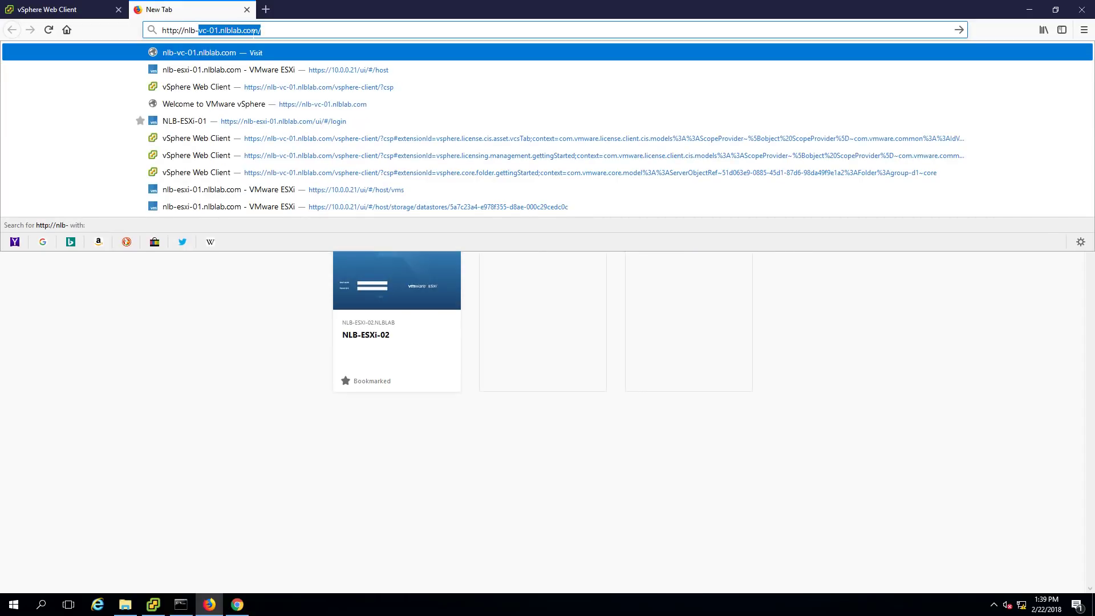
{"action": "type", "text": "01"}
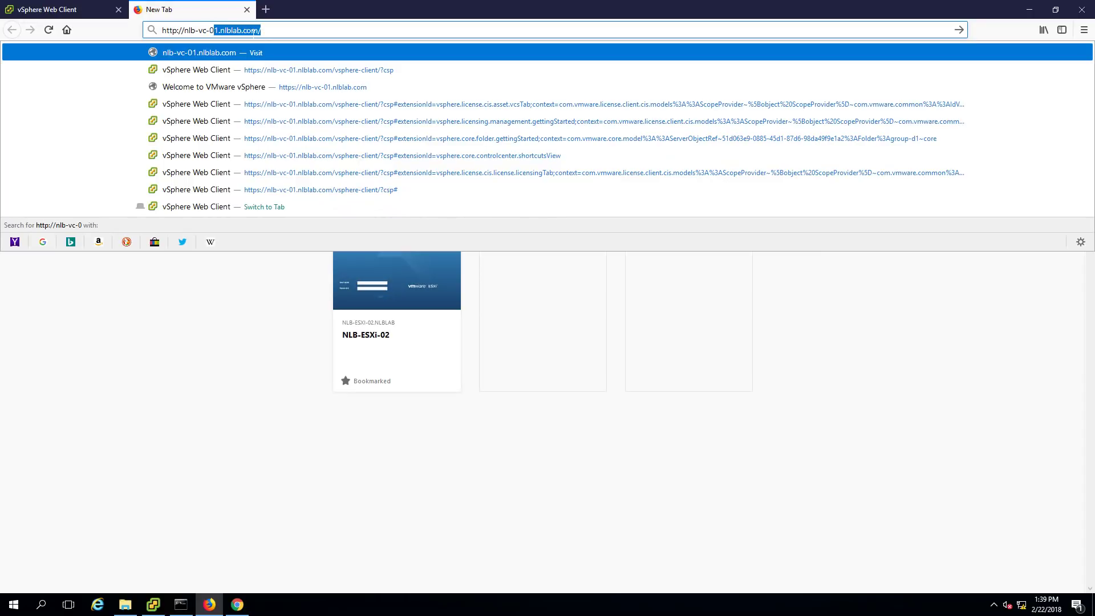
{"action": "key", "text": "Return"}
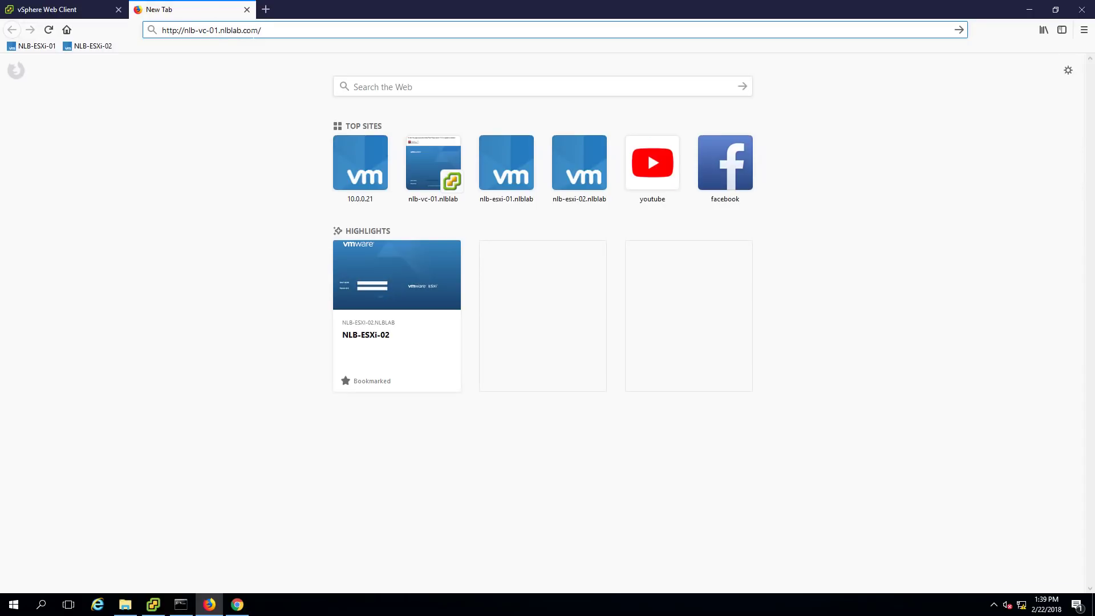
{"action": "key", "text": "BackSpace"}
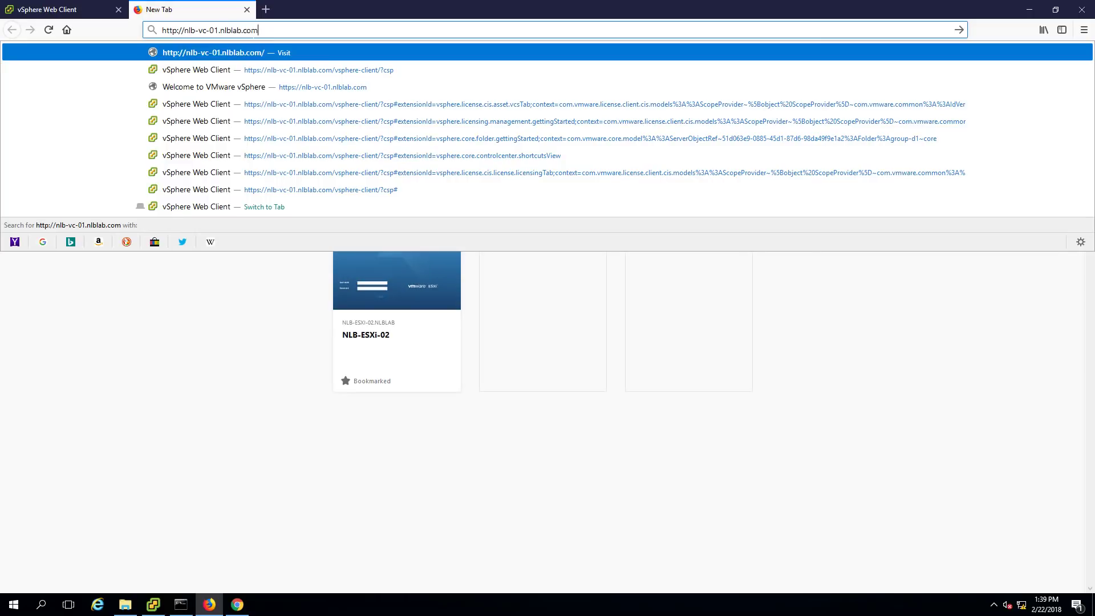
{"action": "type", "text": "54"}
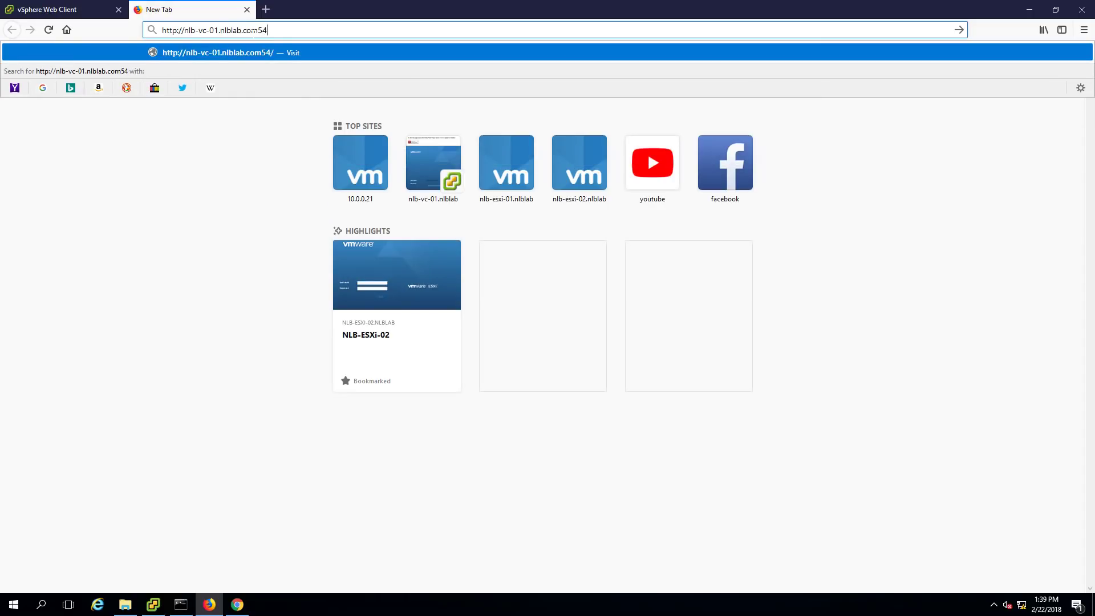
{"action": "key", "text": "BackSpace"}
{"action": "type", "text": ":5480"}
{"action": "key", "text": "Return"}
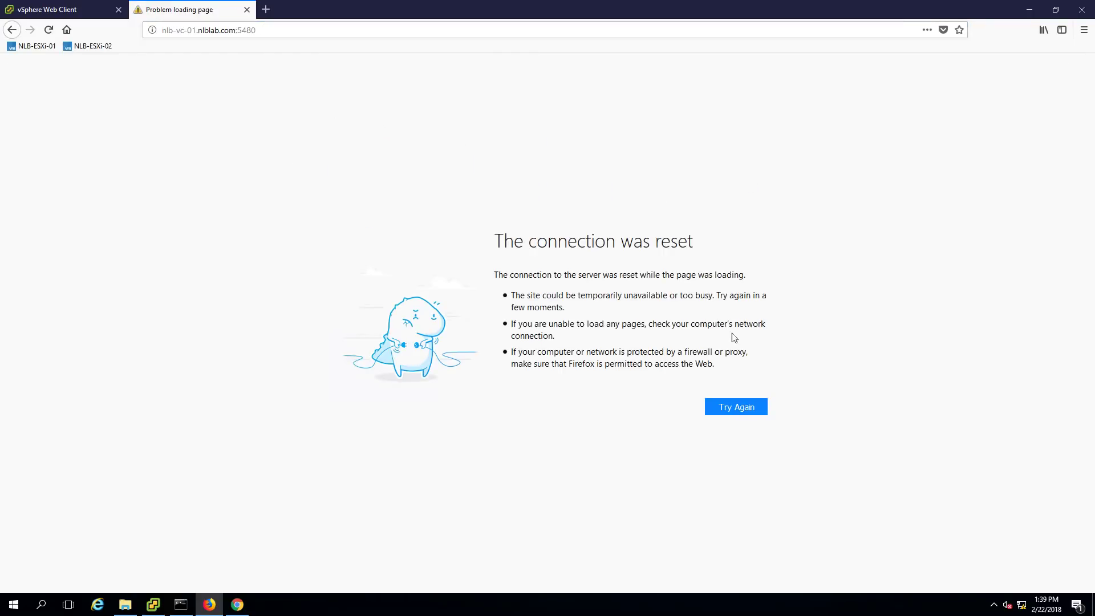
{"action": "left_click", "coordinate": [272, 30]}
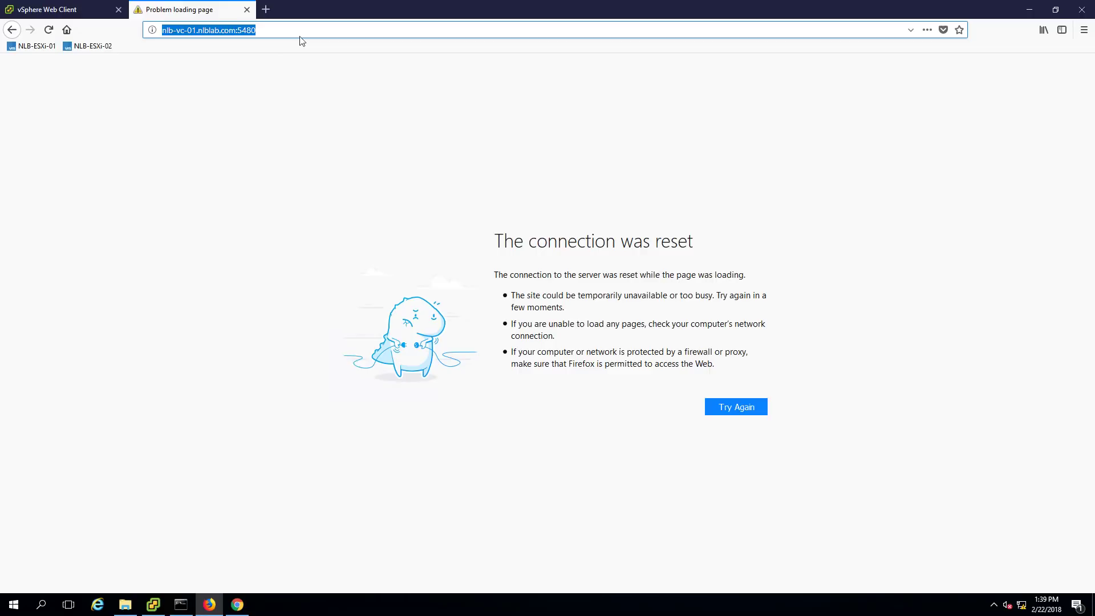
{"action": "left_click_drag", "start_coordinate": [297, 30], "coordinate": [161, 30]}
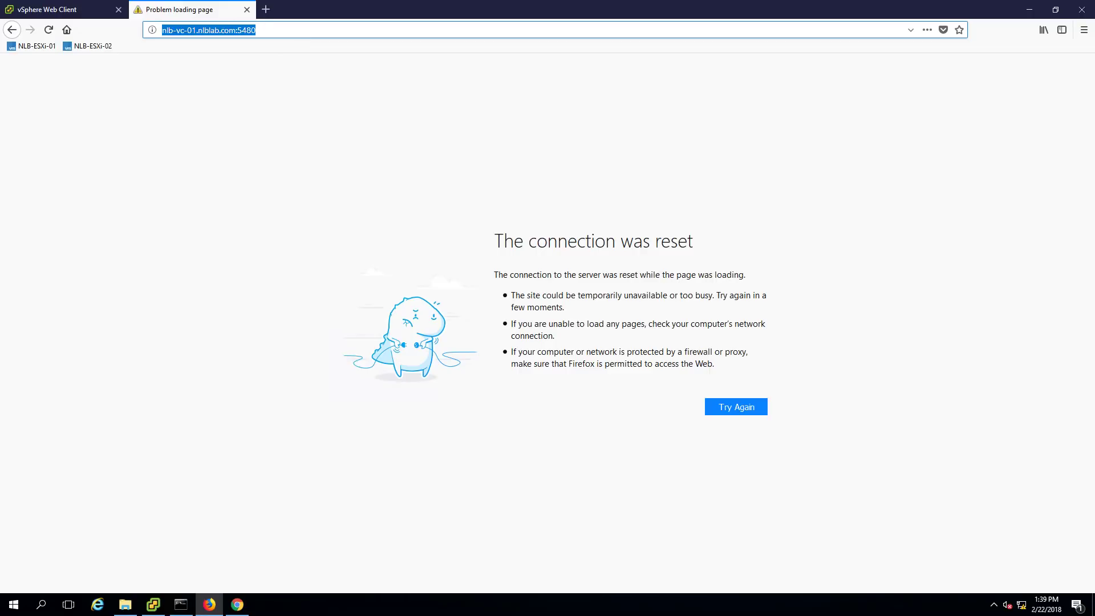
{"action": "left_click", "coordinate": [167, 32]}
{"action": "type", "text": "https://"}
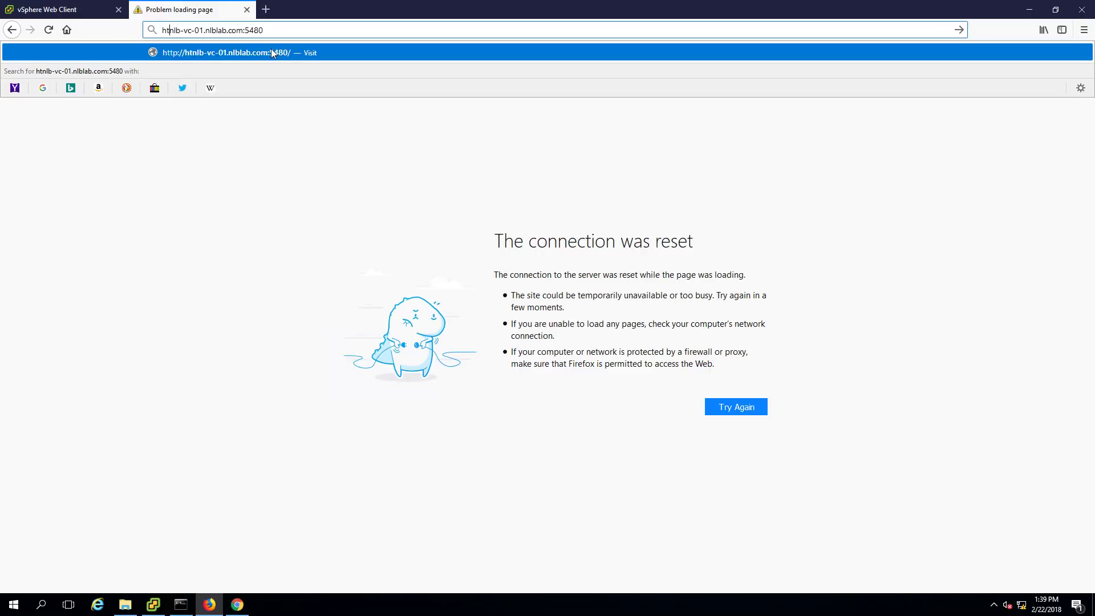
{"action": "key", "text": "Return"}
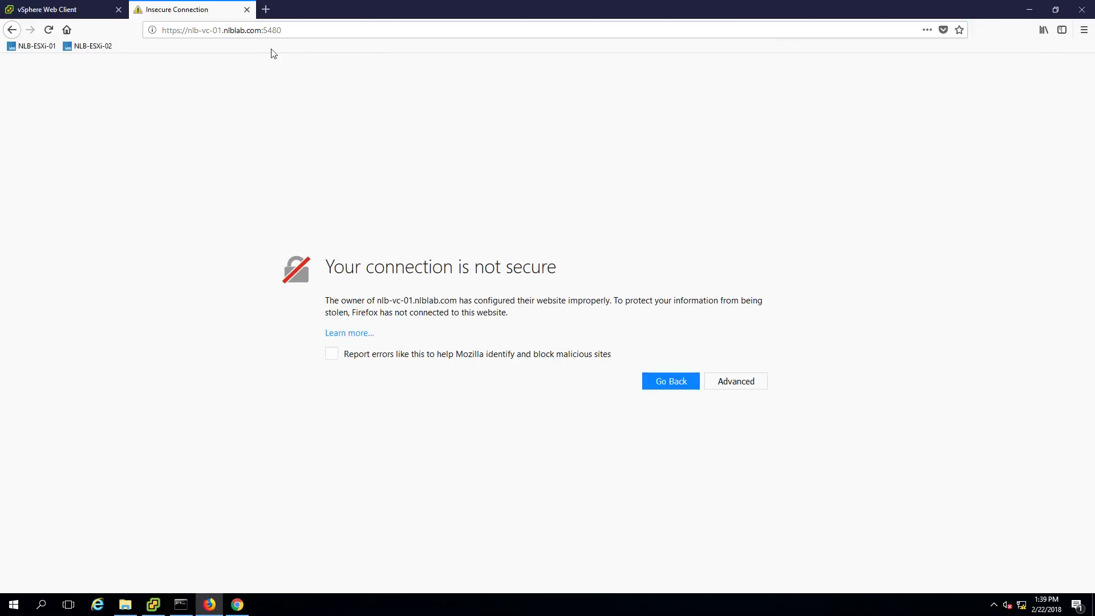
{"action": "left_click", "coordinate": [712, 382]}
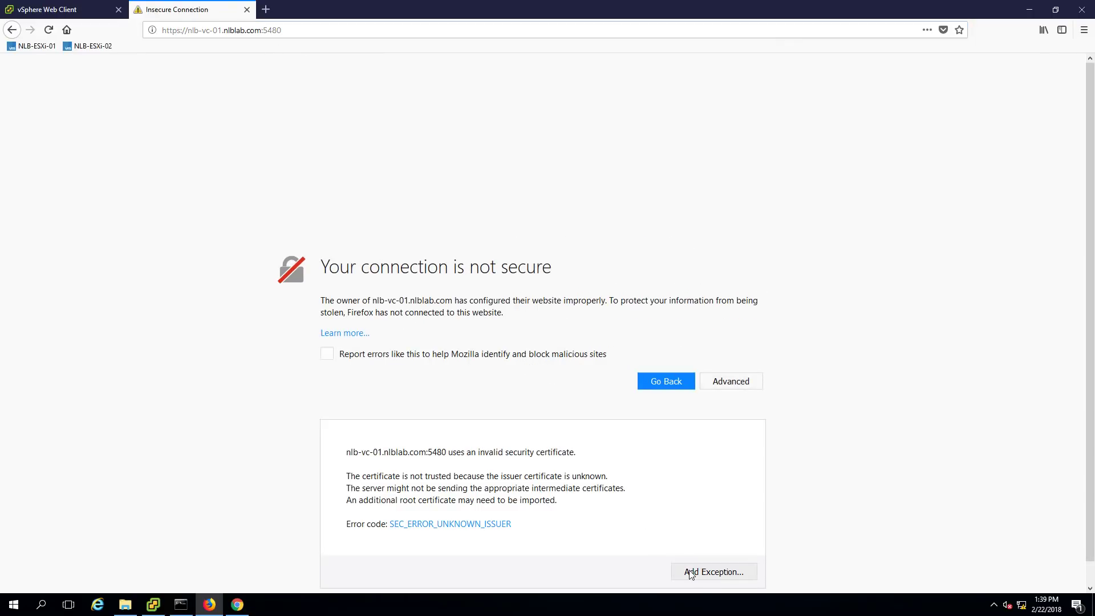
{"action": "left_click", "coordinate": [690, 571]}
{"action": "left_click", "coordinate": [630, 423]}
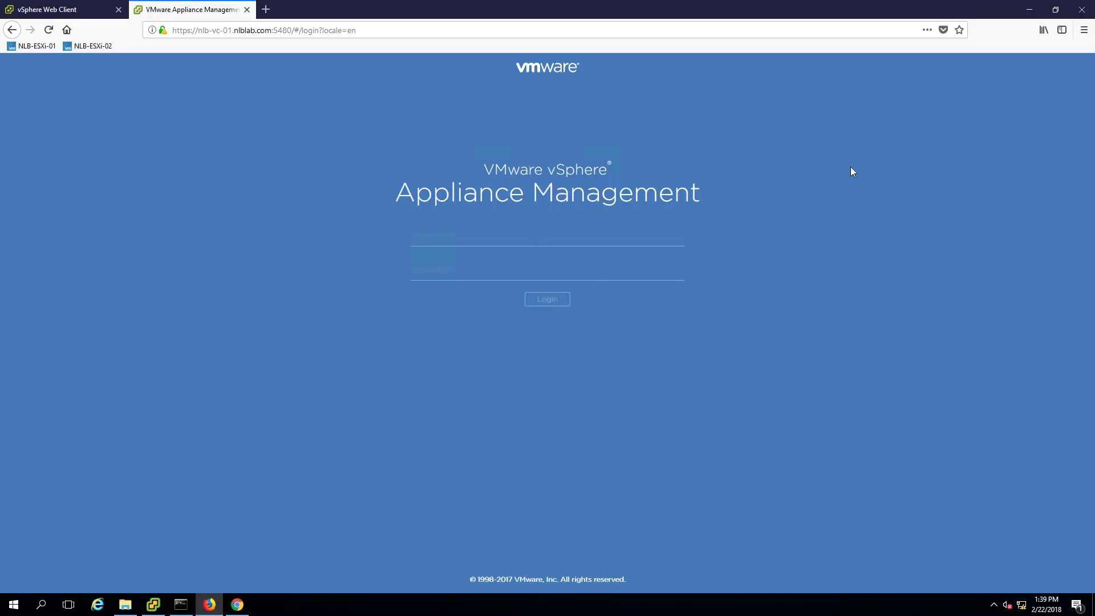
Log in as root with the account password, then launch the Backup Appliance wizard
{"action": "left_click", "coordinate": [478, 240]}
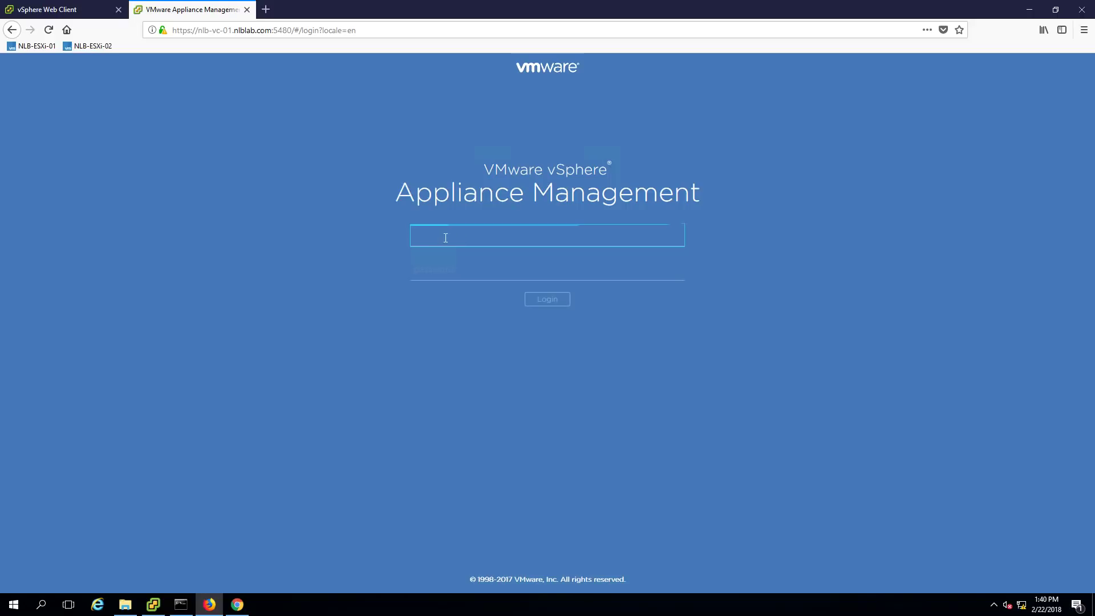
{"action": "type", "text": "root"}
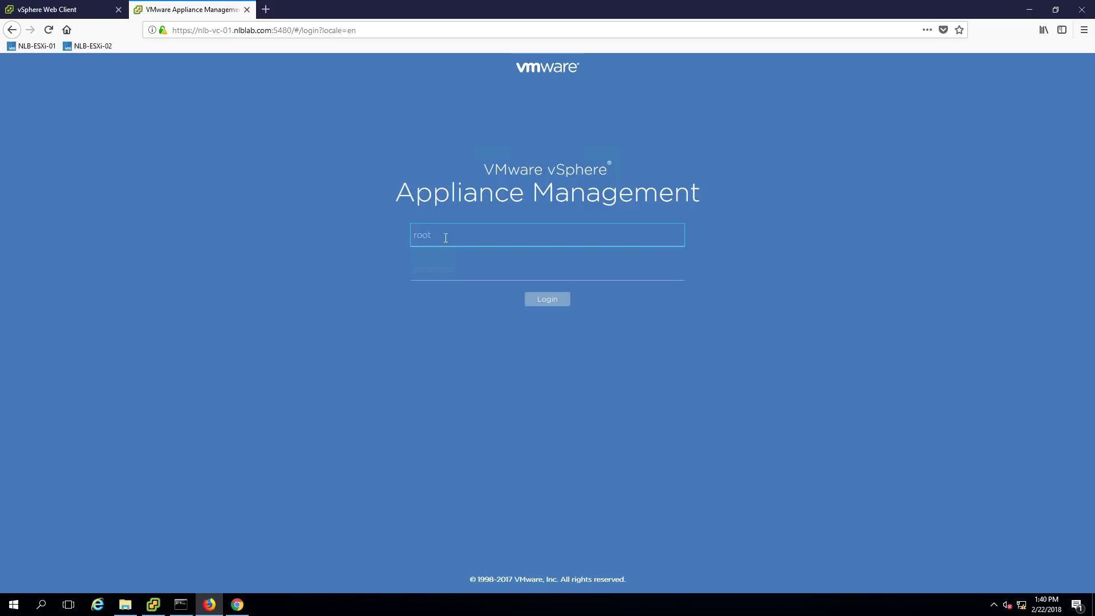
{"action": "key", "text": "Tab"}
{"action": "type", "text": "••••••••"}
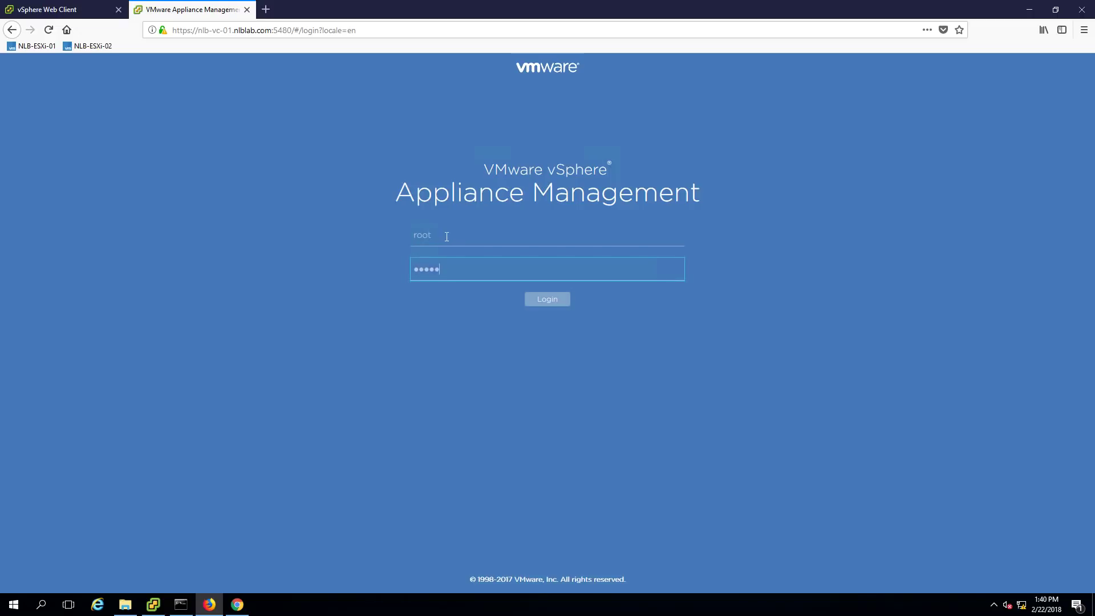
{"action": "type", "text": "•••"}
{"action": "key", "text": "Return"}
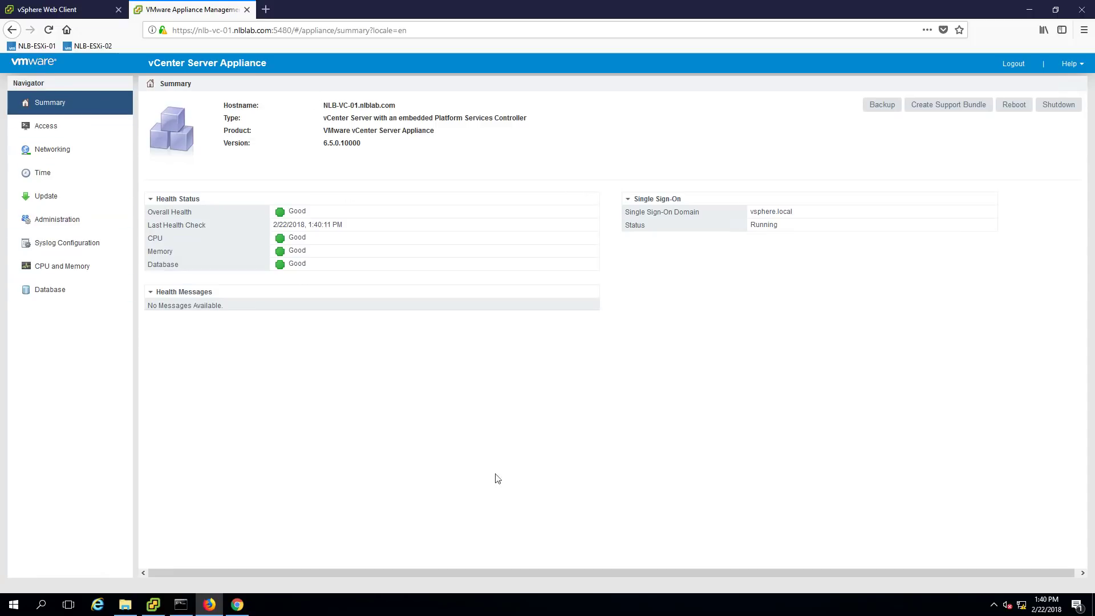
{"action": "left_click", "coordinate": [881, 106]}
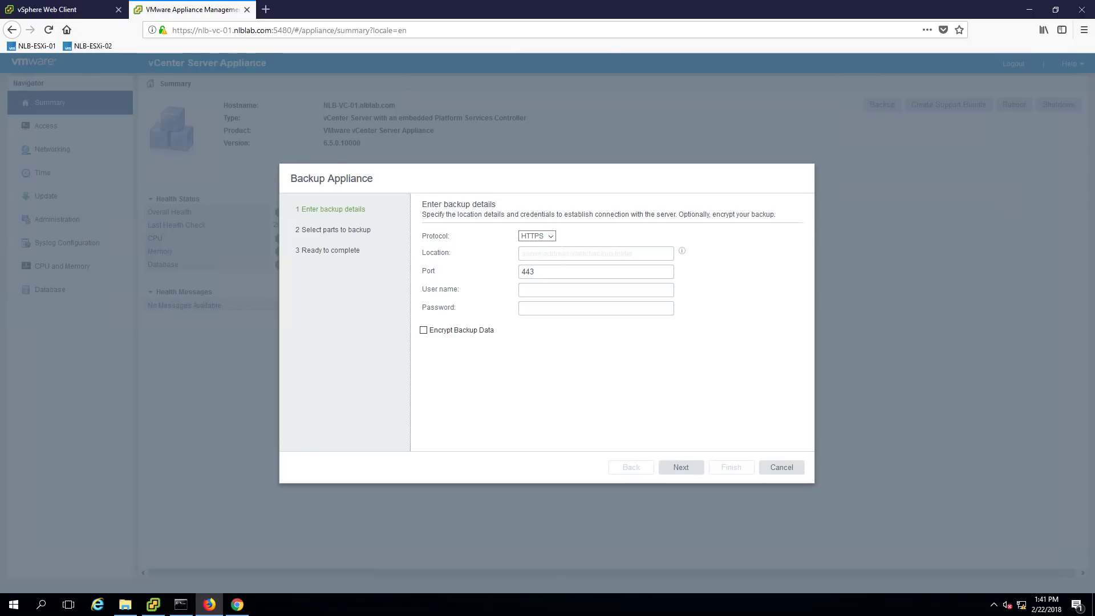
{"action": "left_click", "coordinate": [549, 236]}
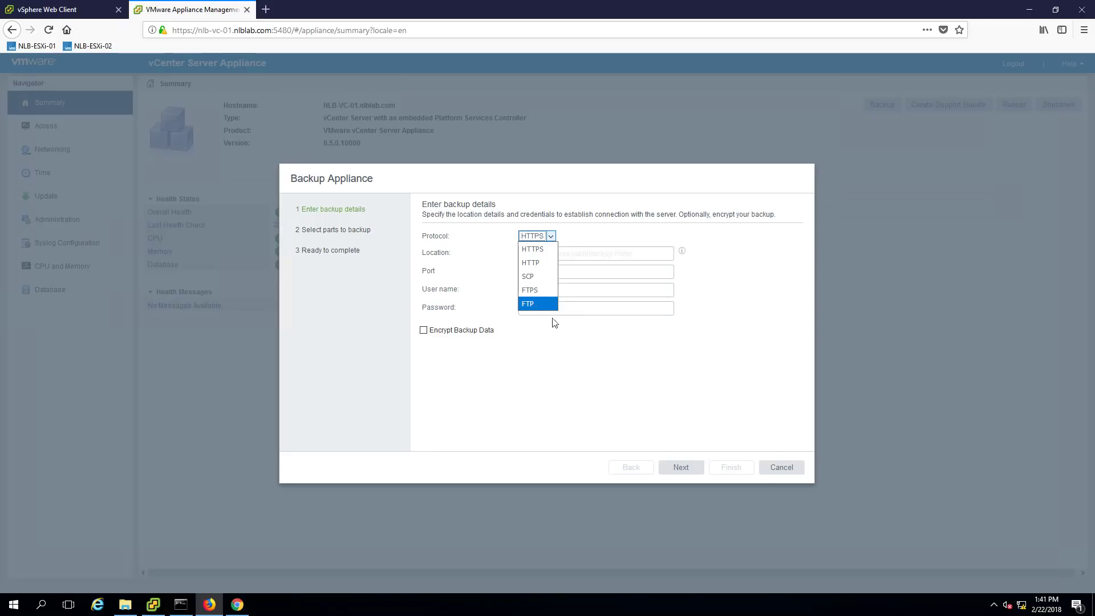
{"action": "left_click", "coordinate": [566, 382]}
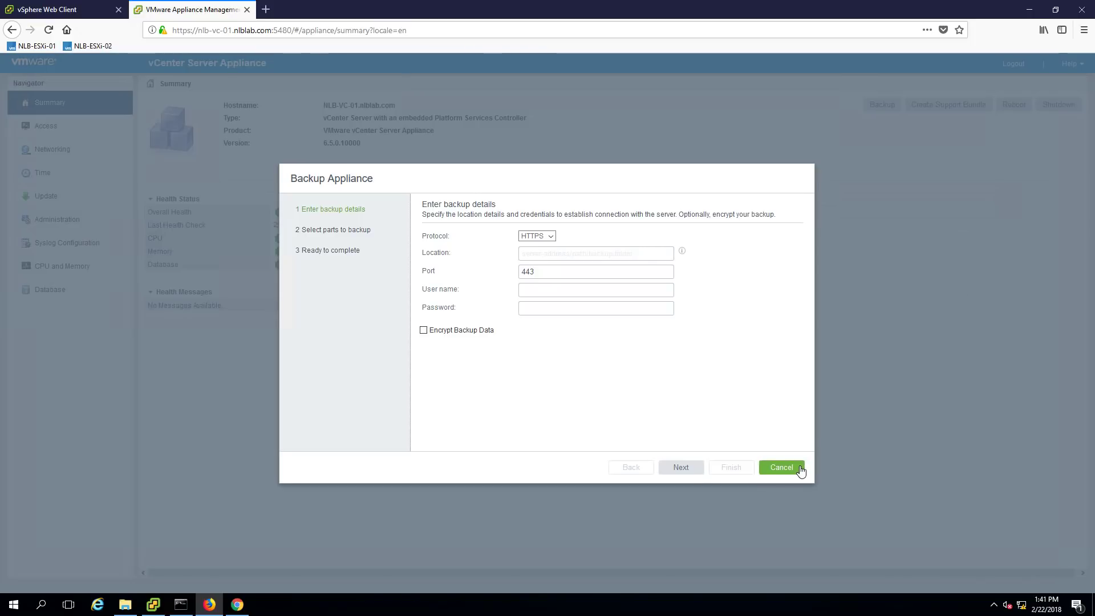
{"action": "key", "text": "Escape"}
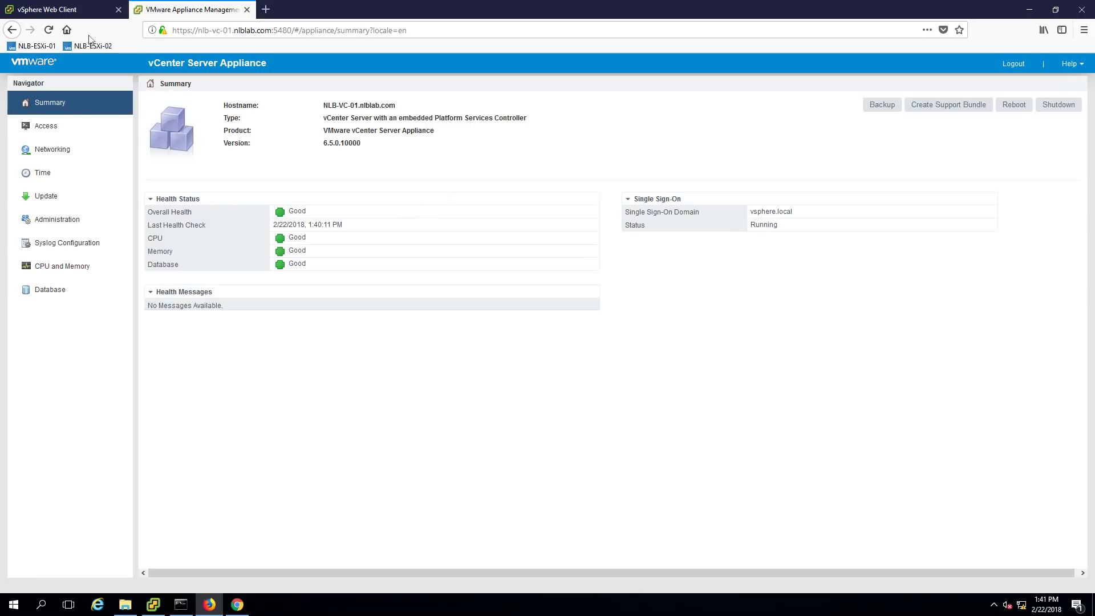
Return to the vSphere Web Client tab and select vCenter NLB-VC-01.nlblab.com from Home
{"action": "left_click", "coordinate": [54, 10]}
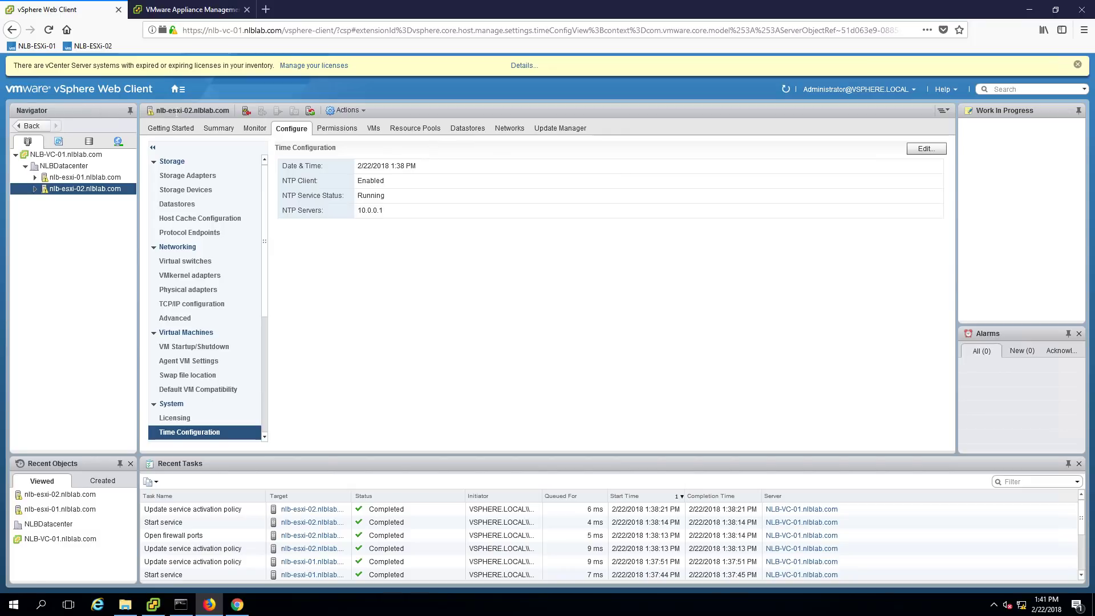
{"action": "left_click", "coordinate": [177, 89]}
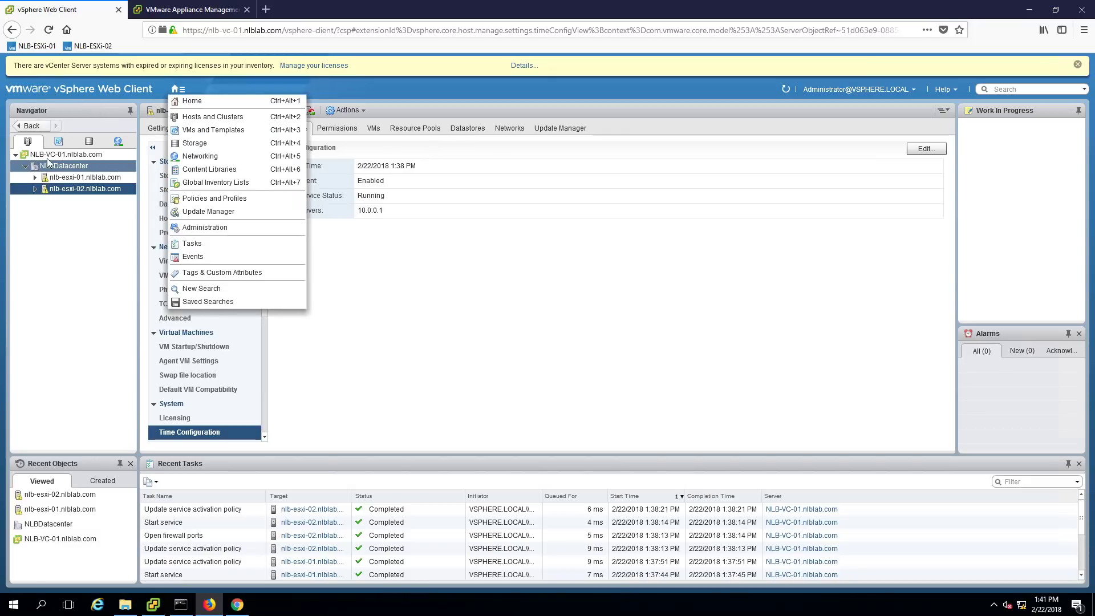
{"action": "left_click", "coordinate": [51, 155]}
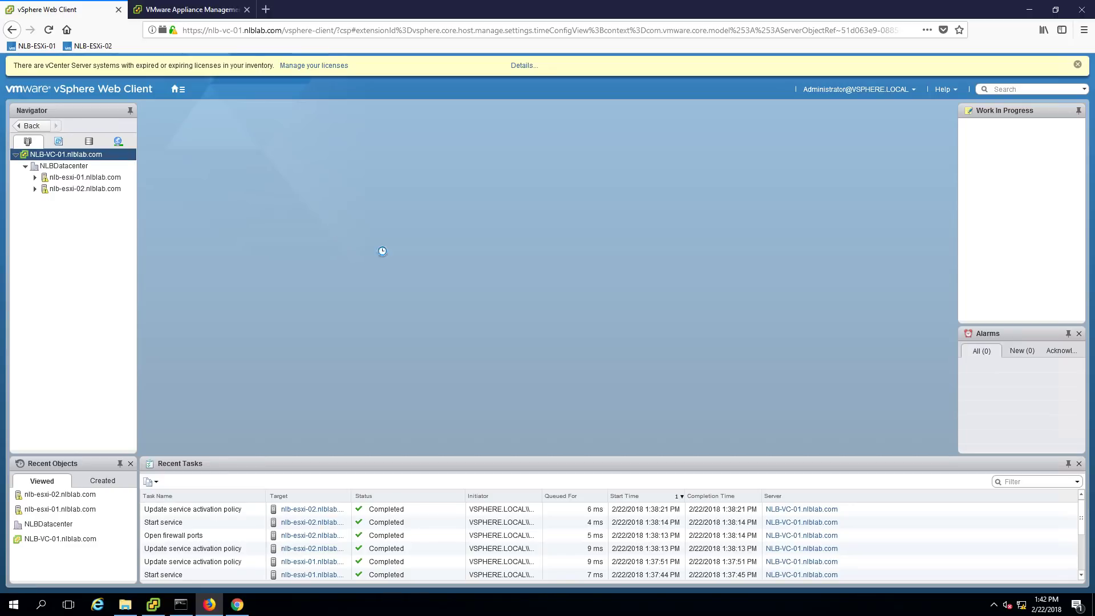